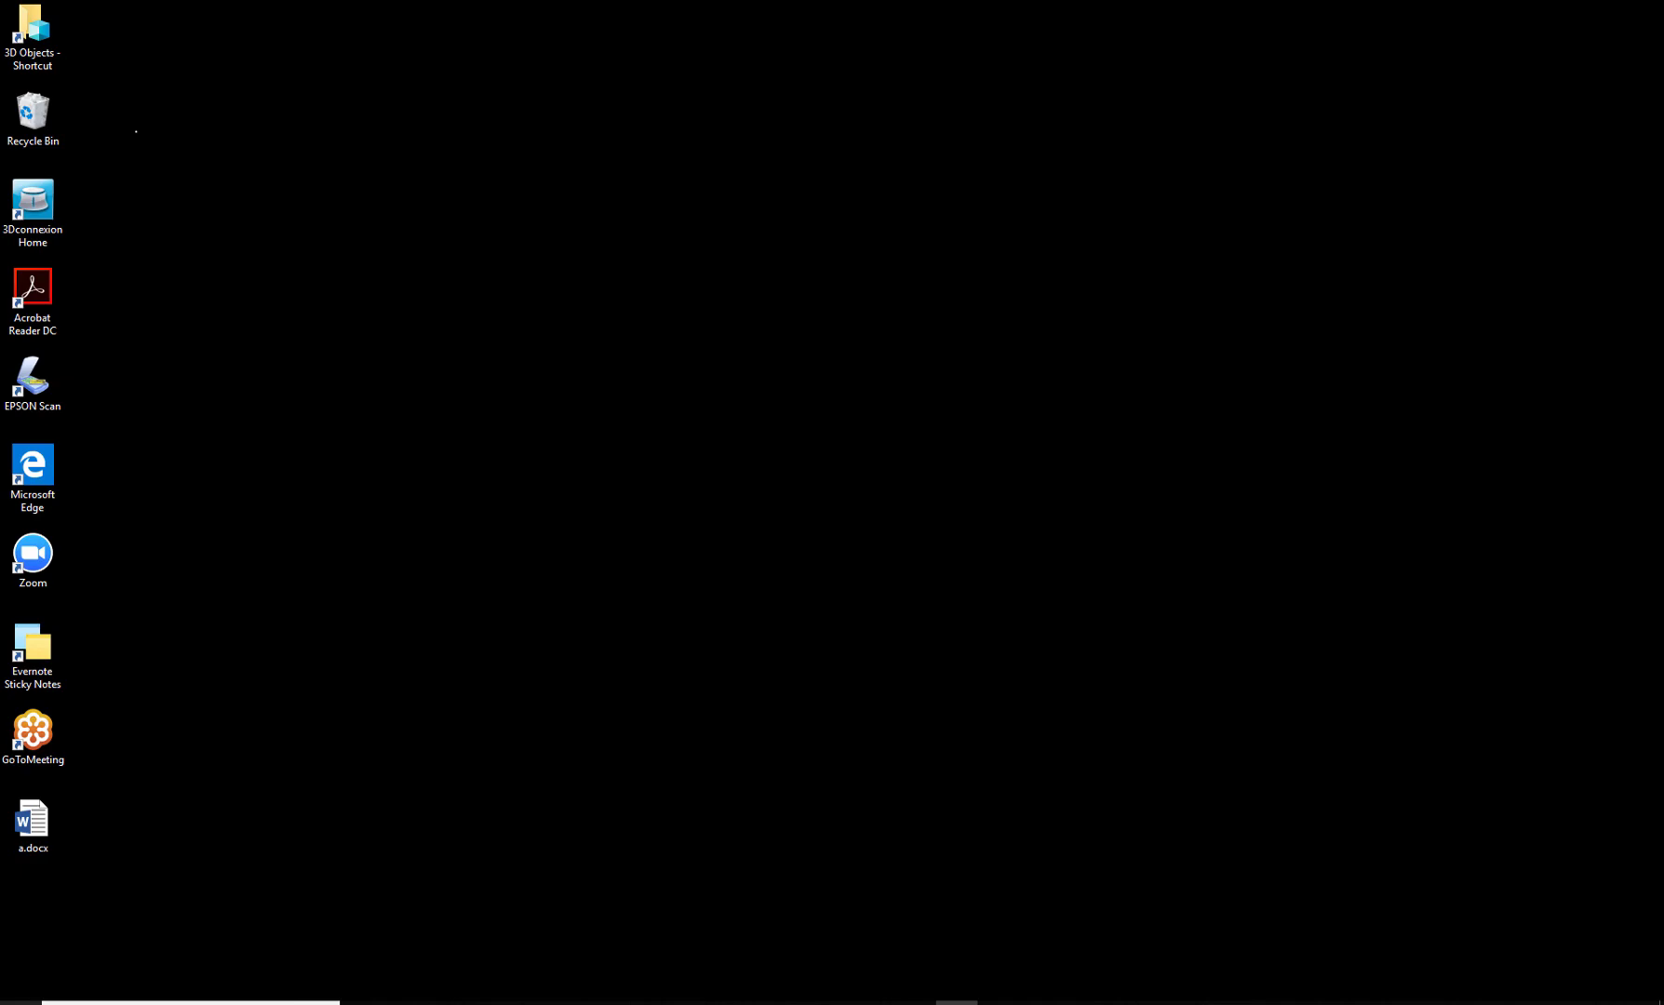
- Launch ANSYS License Management Center from the Start menu's ANSYS, Inc. License Manager folder
click(20, 1003)
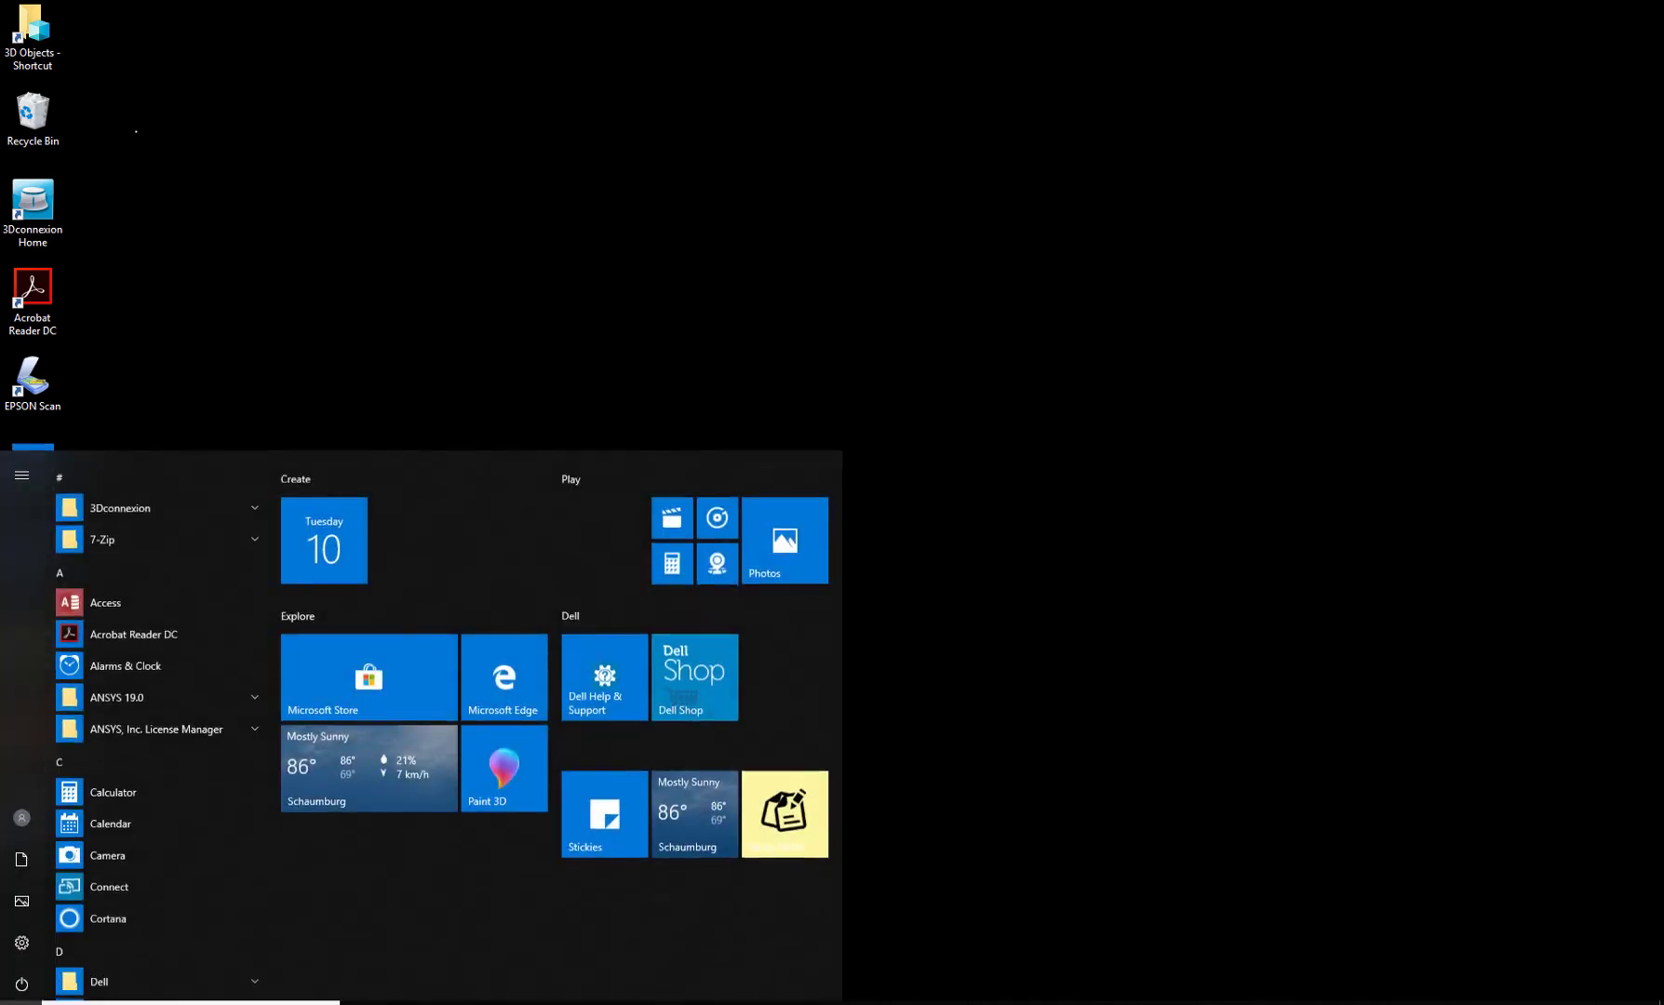
click(160, 686)
scroll(156, 724, down, 3)
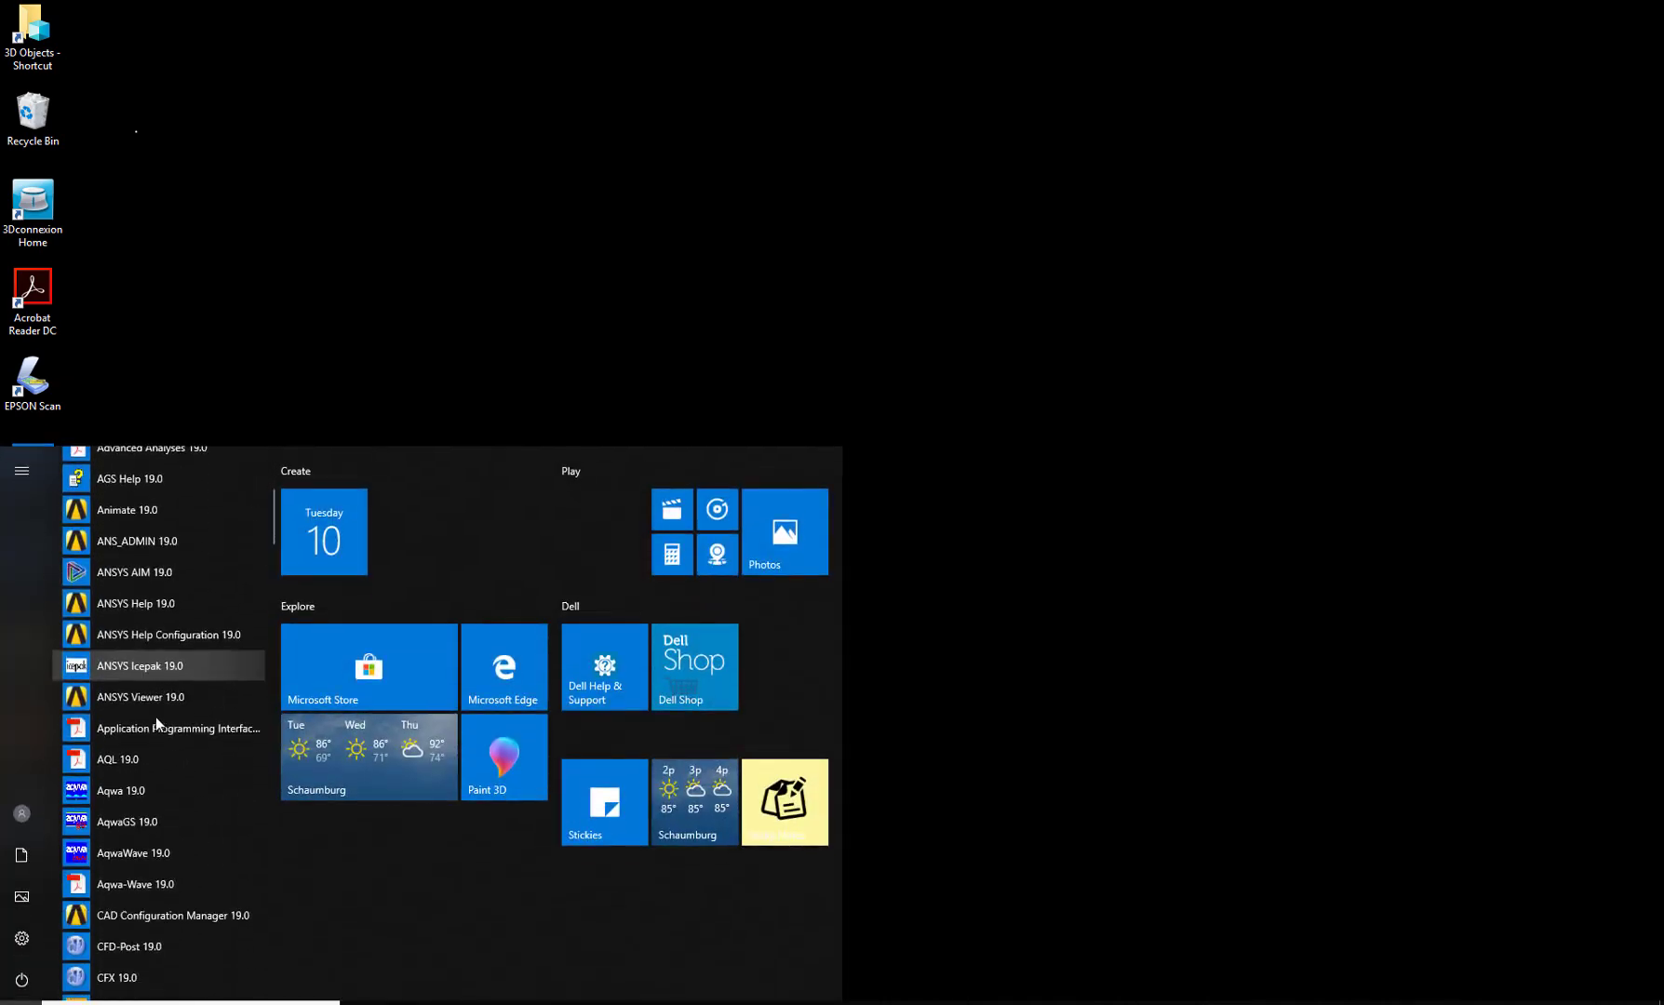
scroll(156, 724, down, 12)
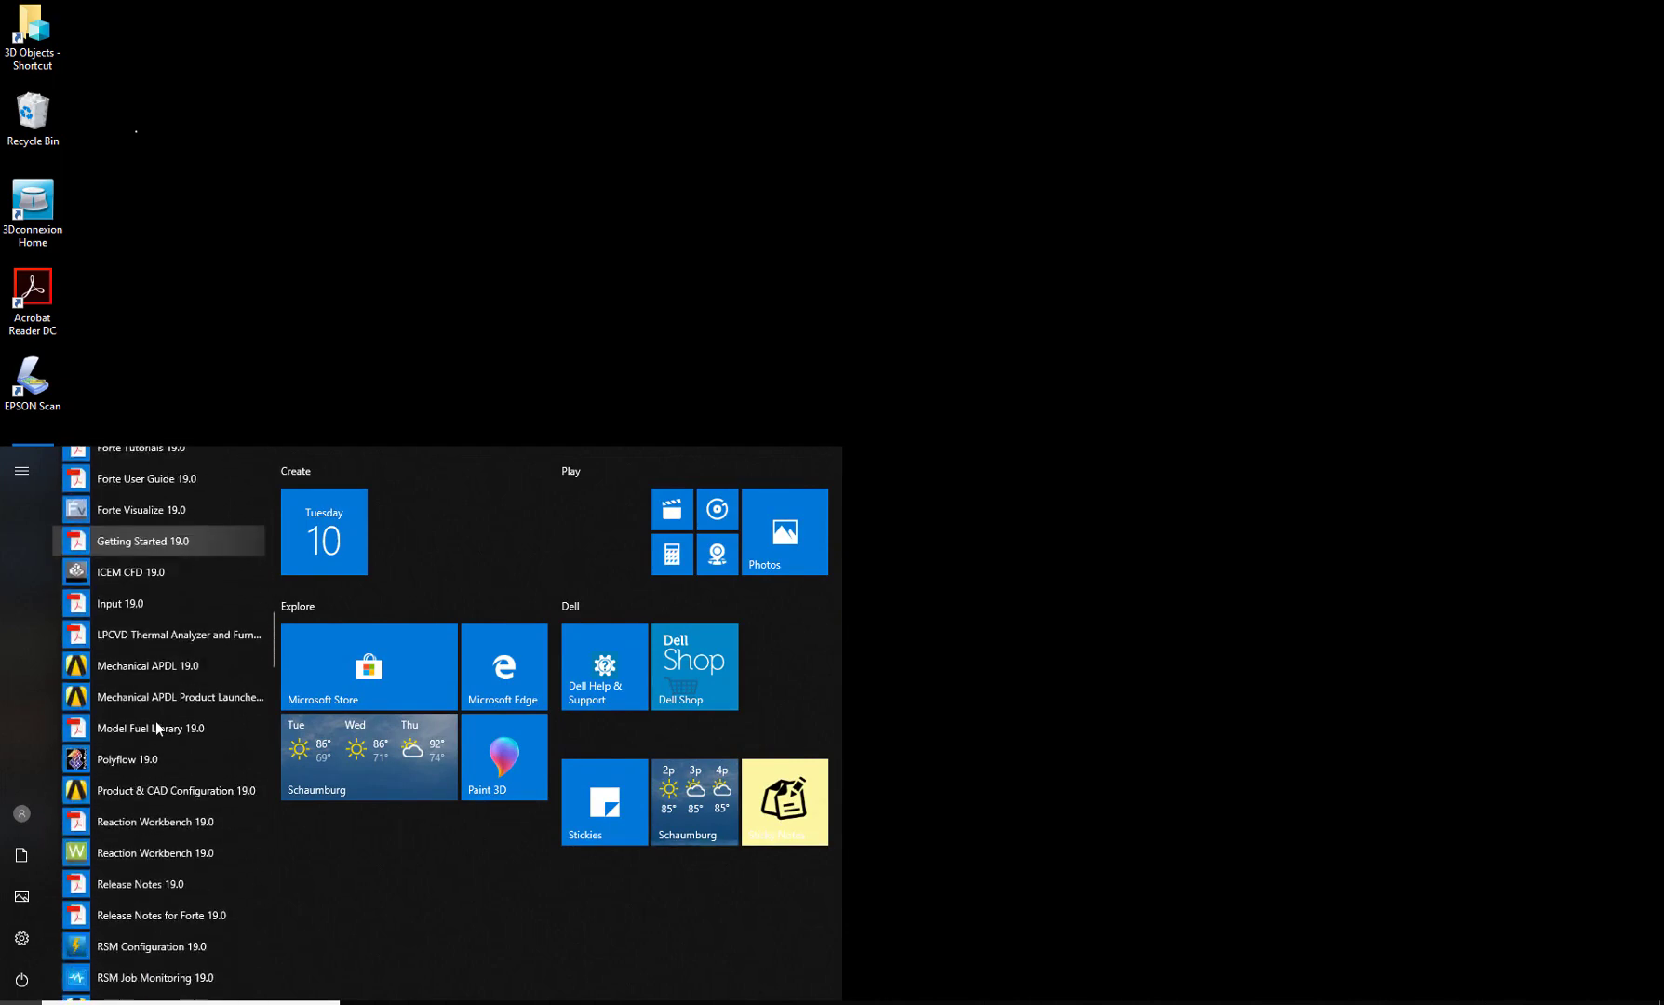
scroll(157, 728, down, 5)
click(183, 772)
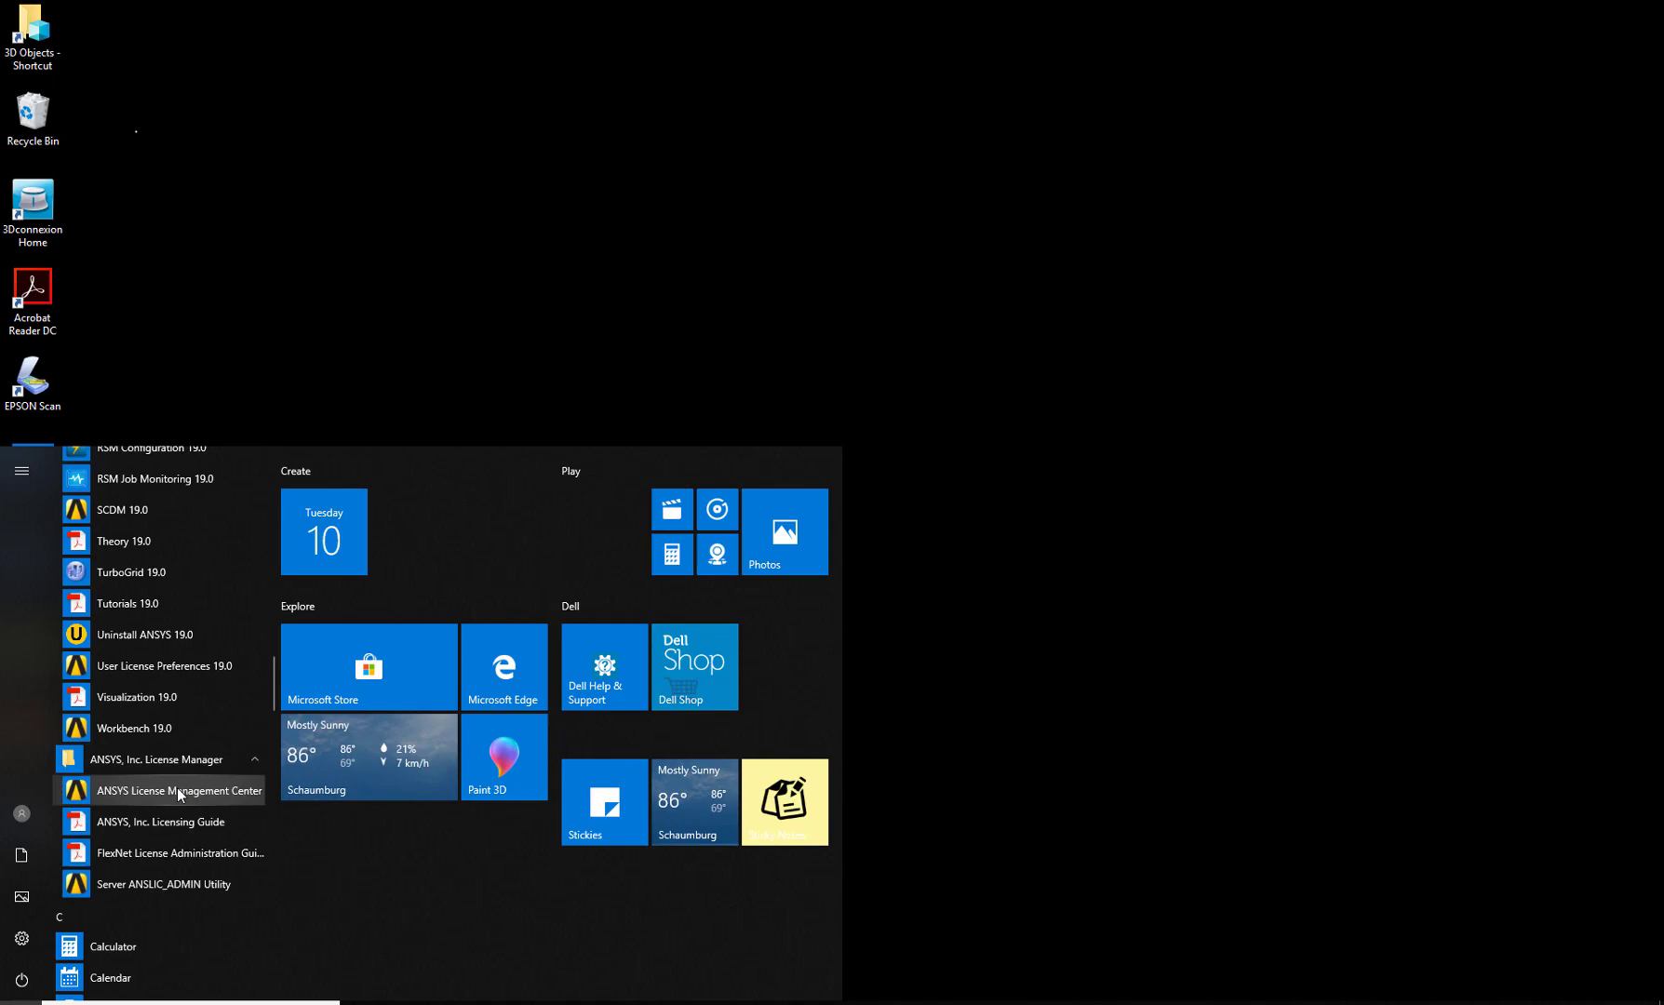
click(177, 790)
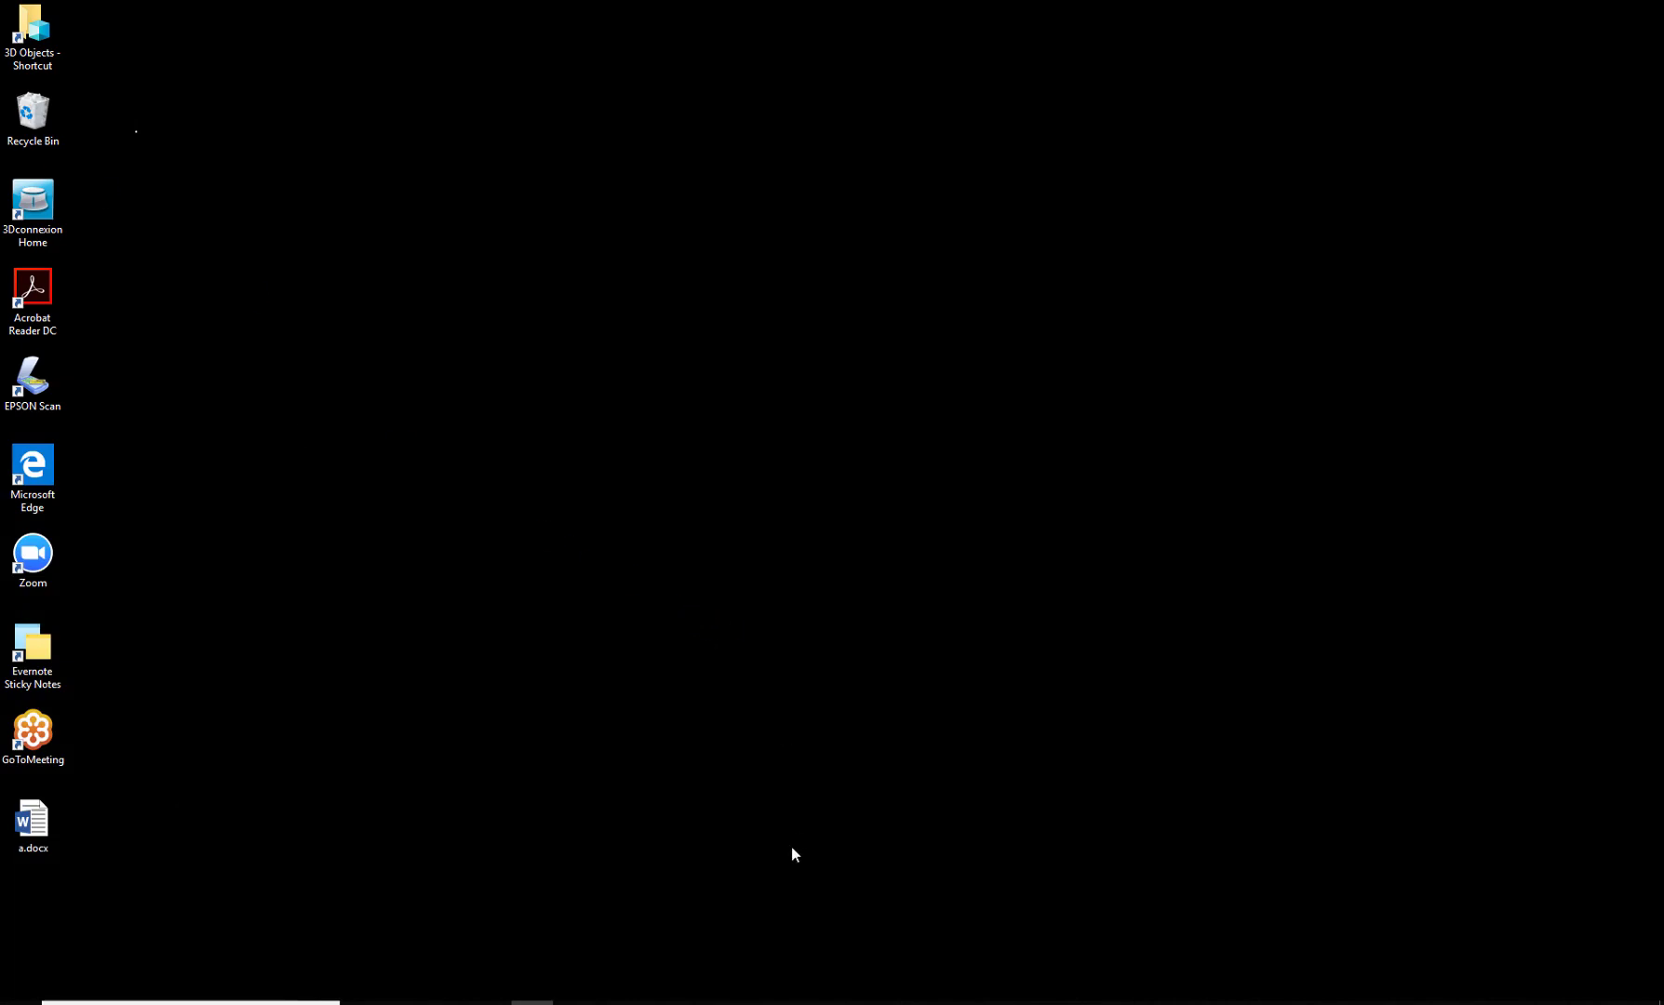
right_click(744, 1002)
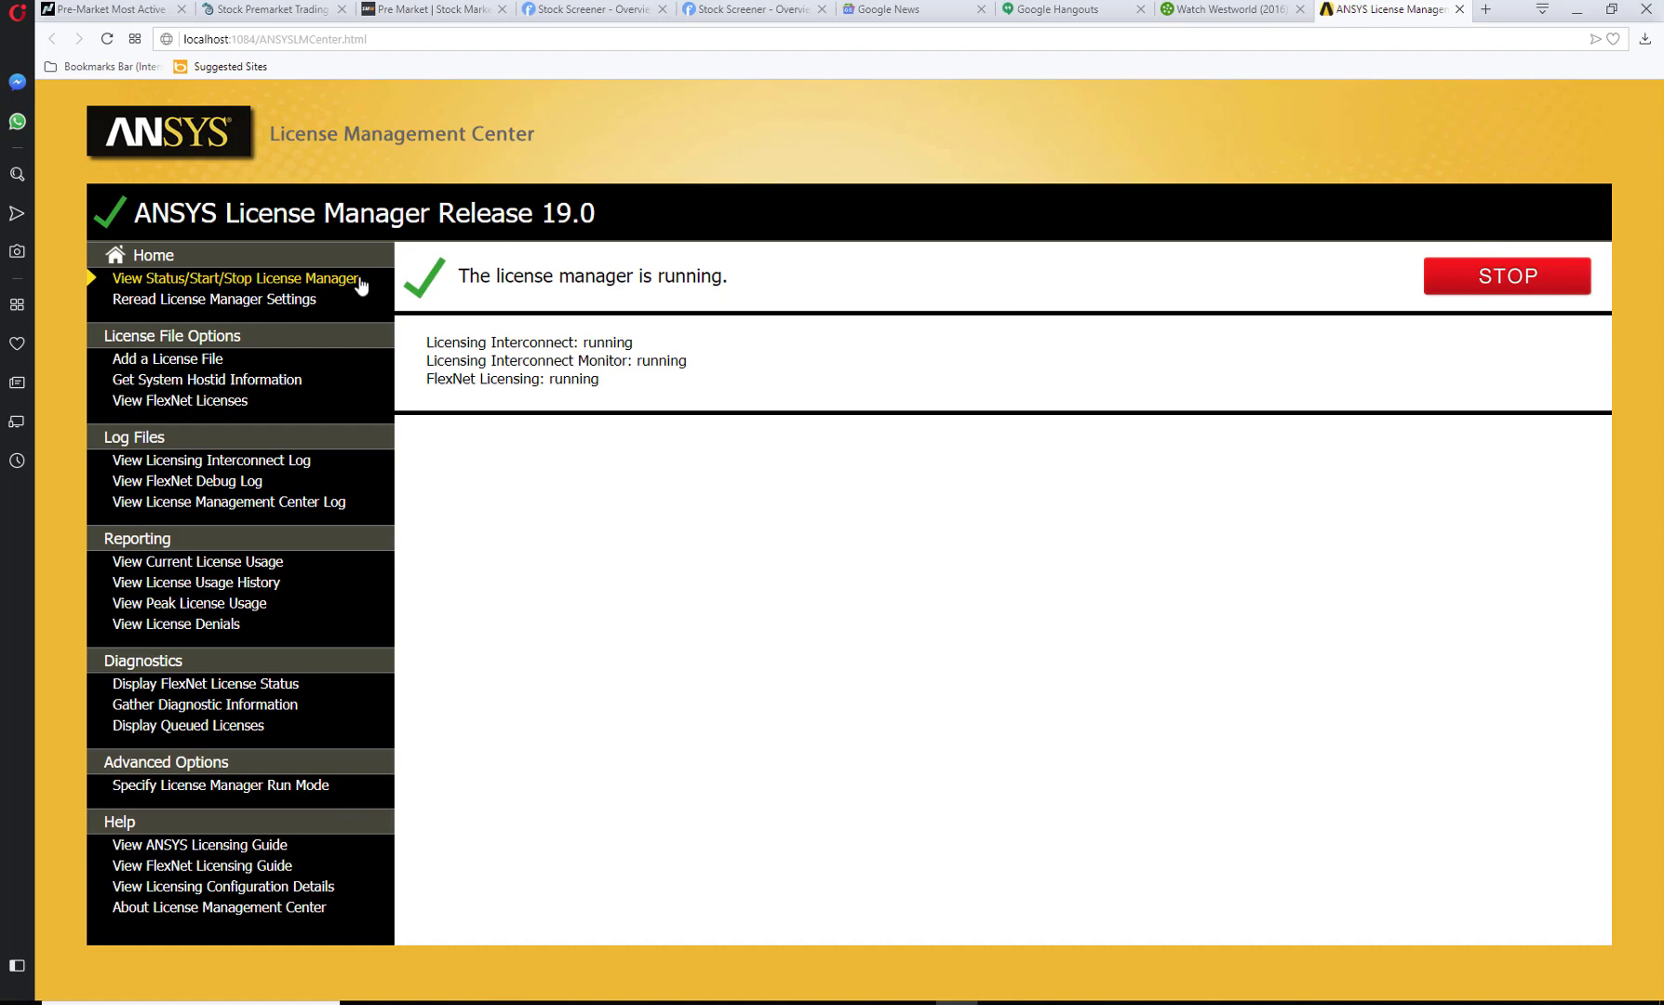
- Browse the Reread Settings, Status and Add License pages, then view host ID and ansoftd.lic
click(276, 304)
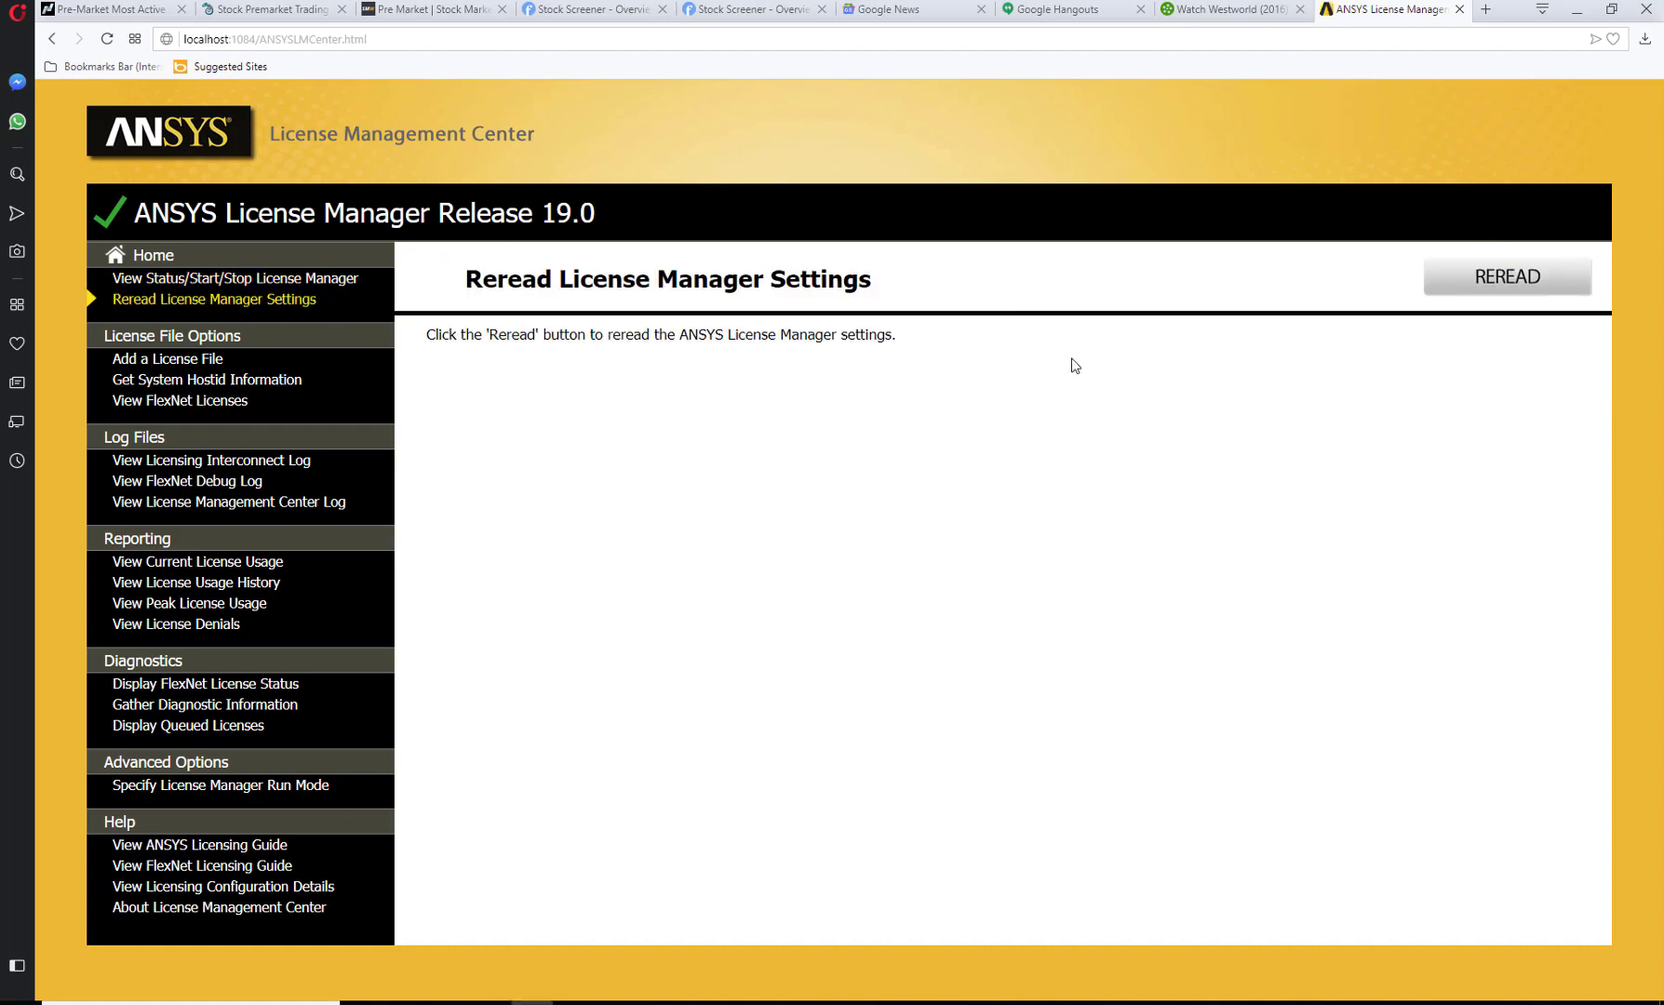
click(298, 281)
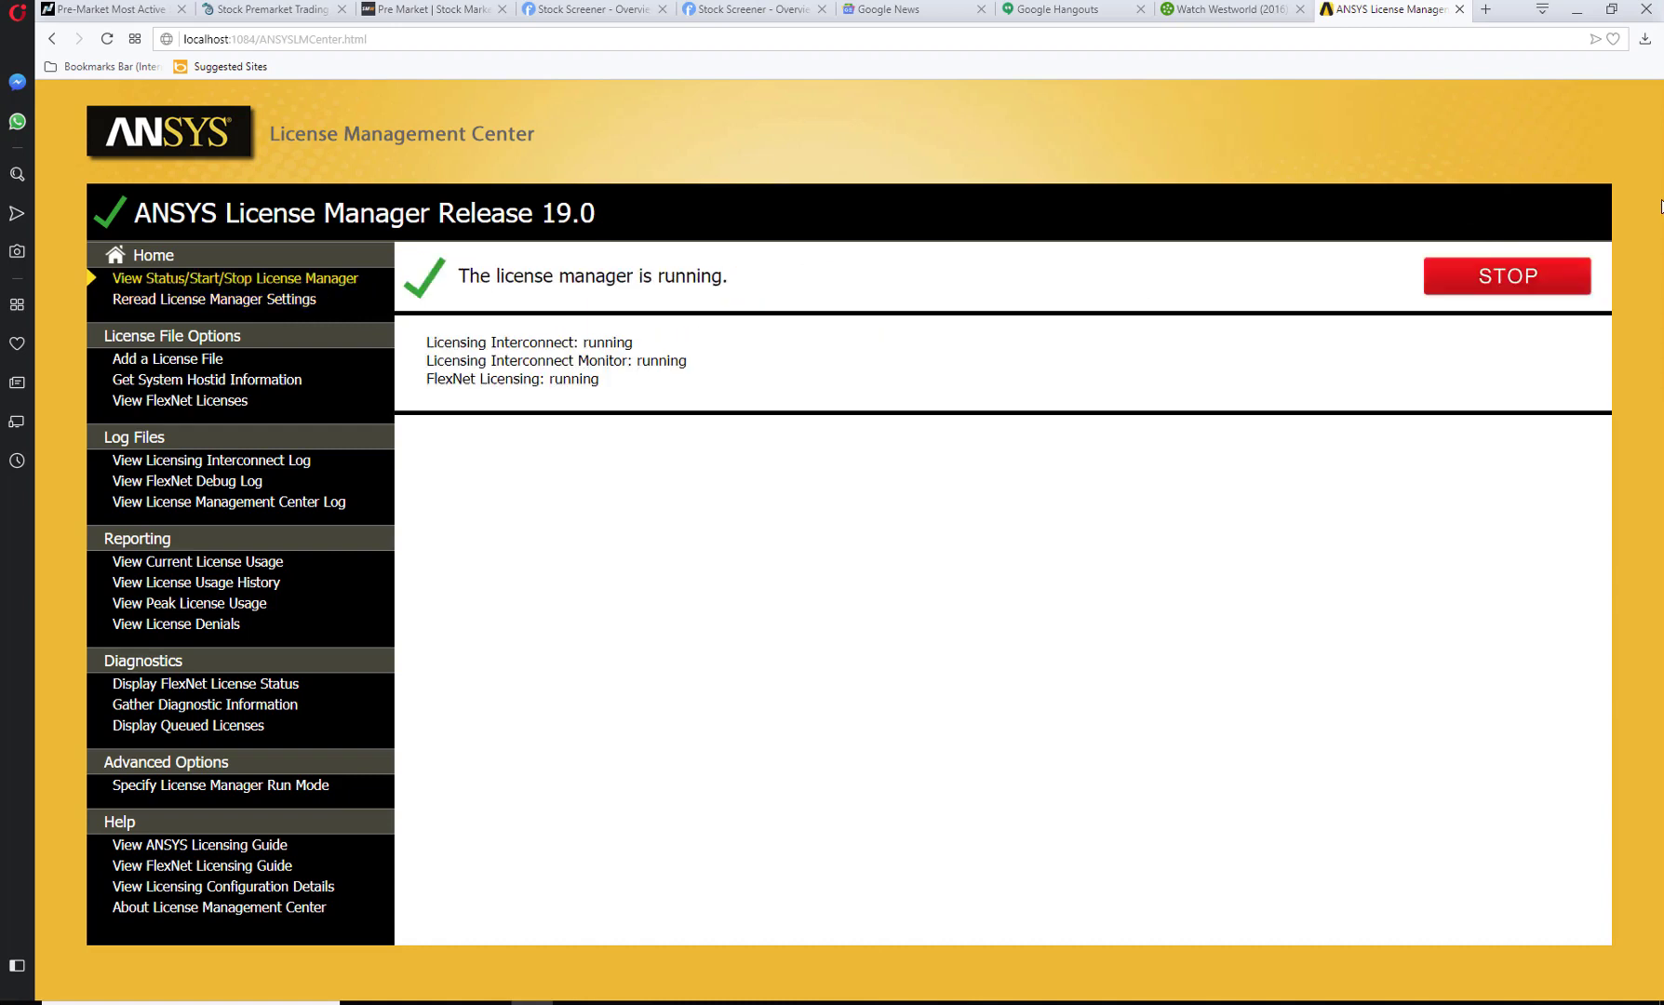
click(213, 361)
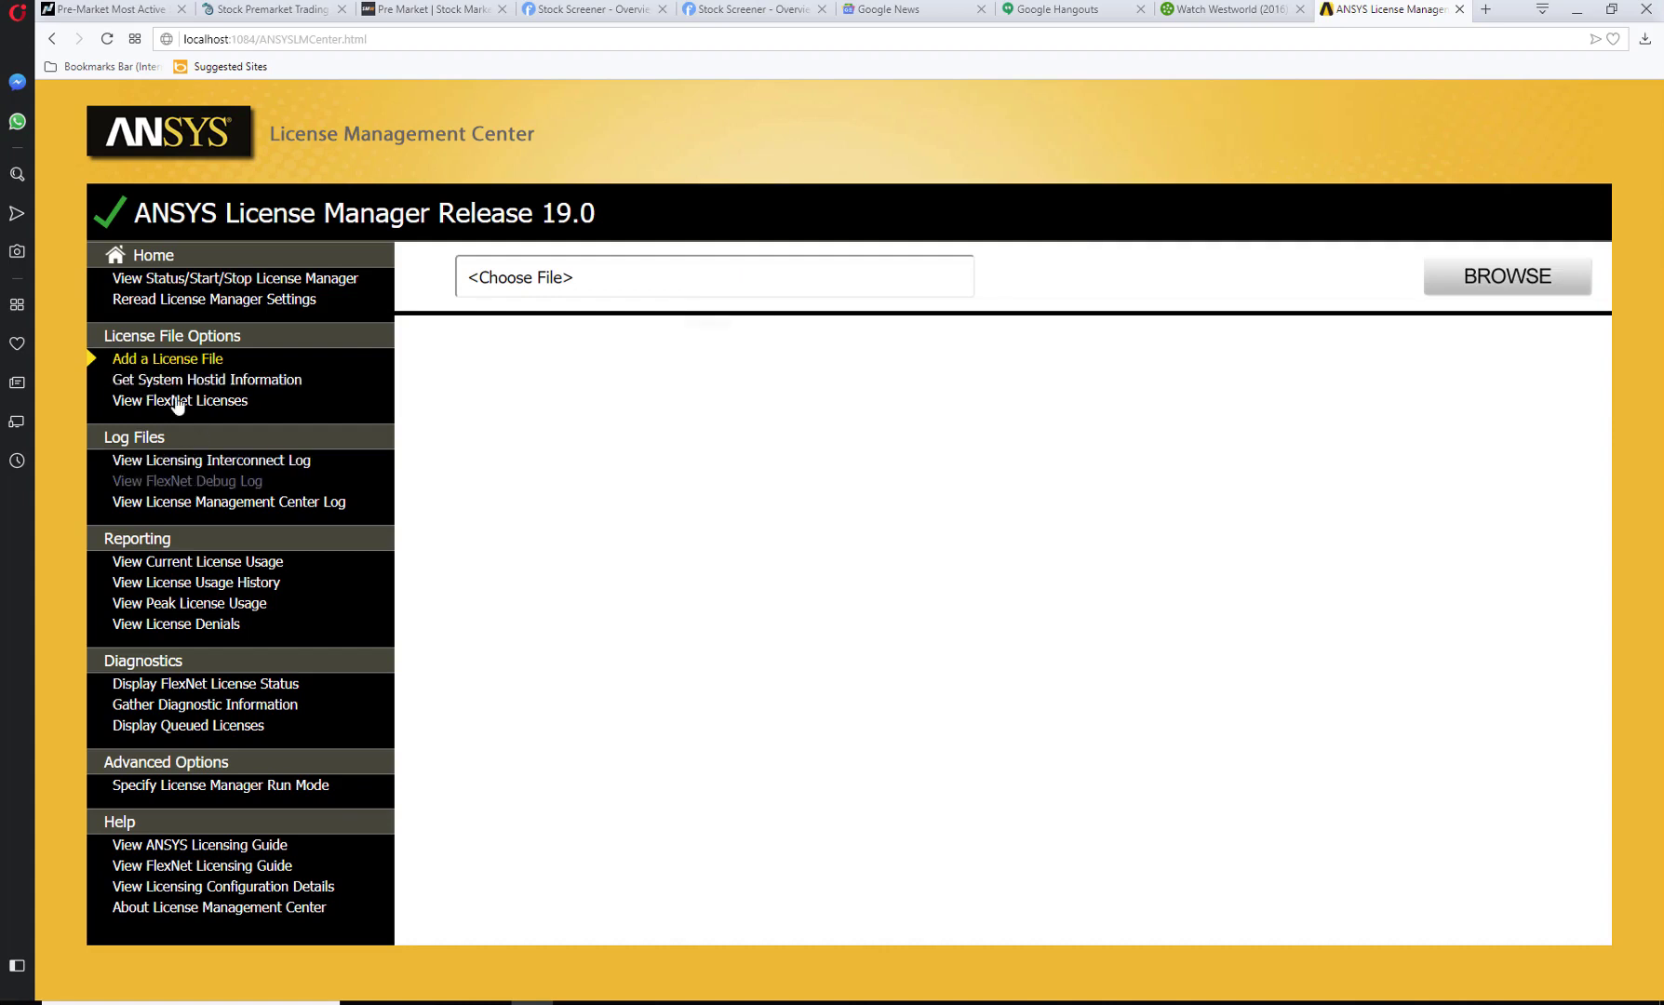
click(177, 381)
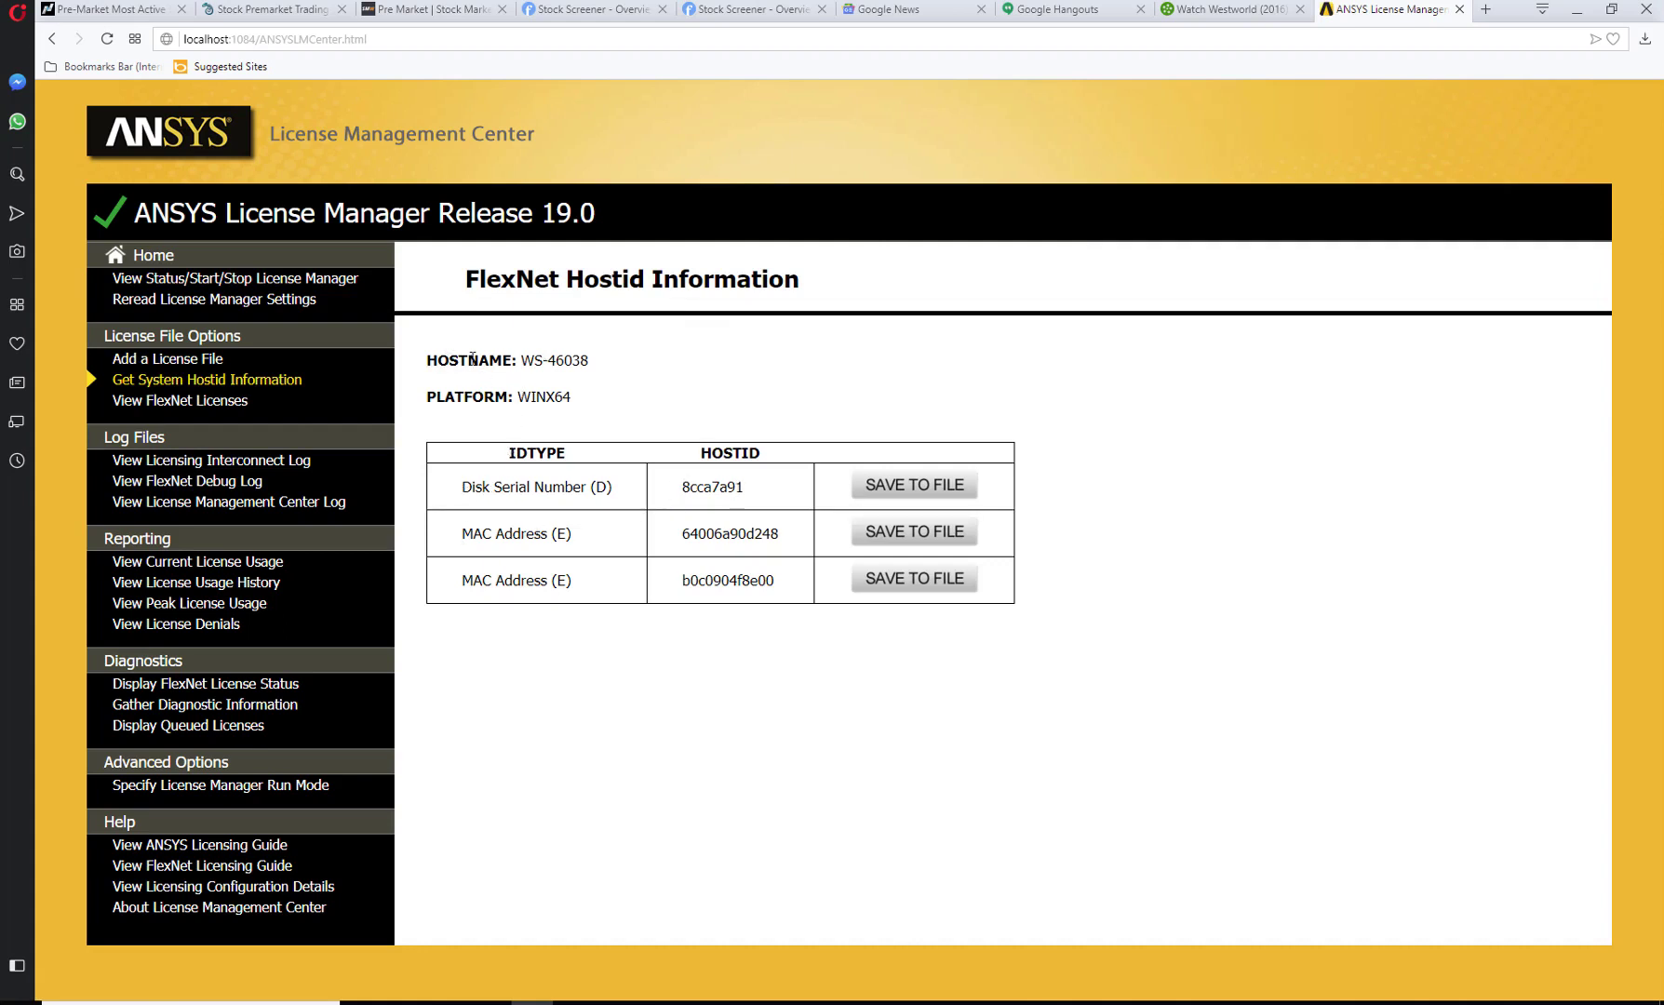
click(210, 403)
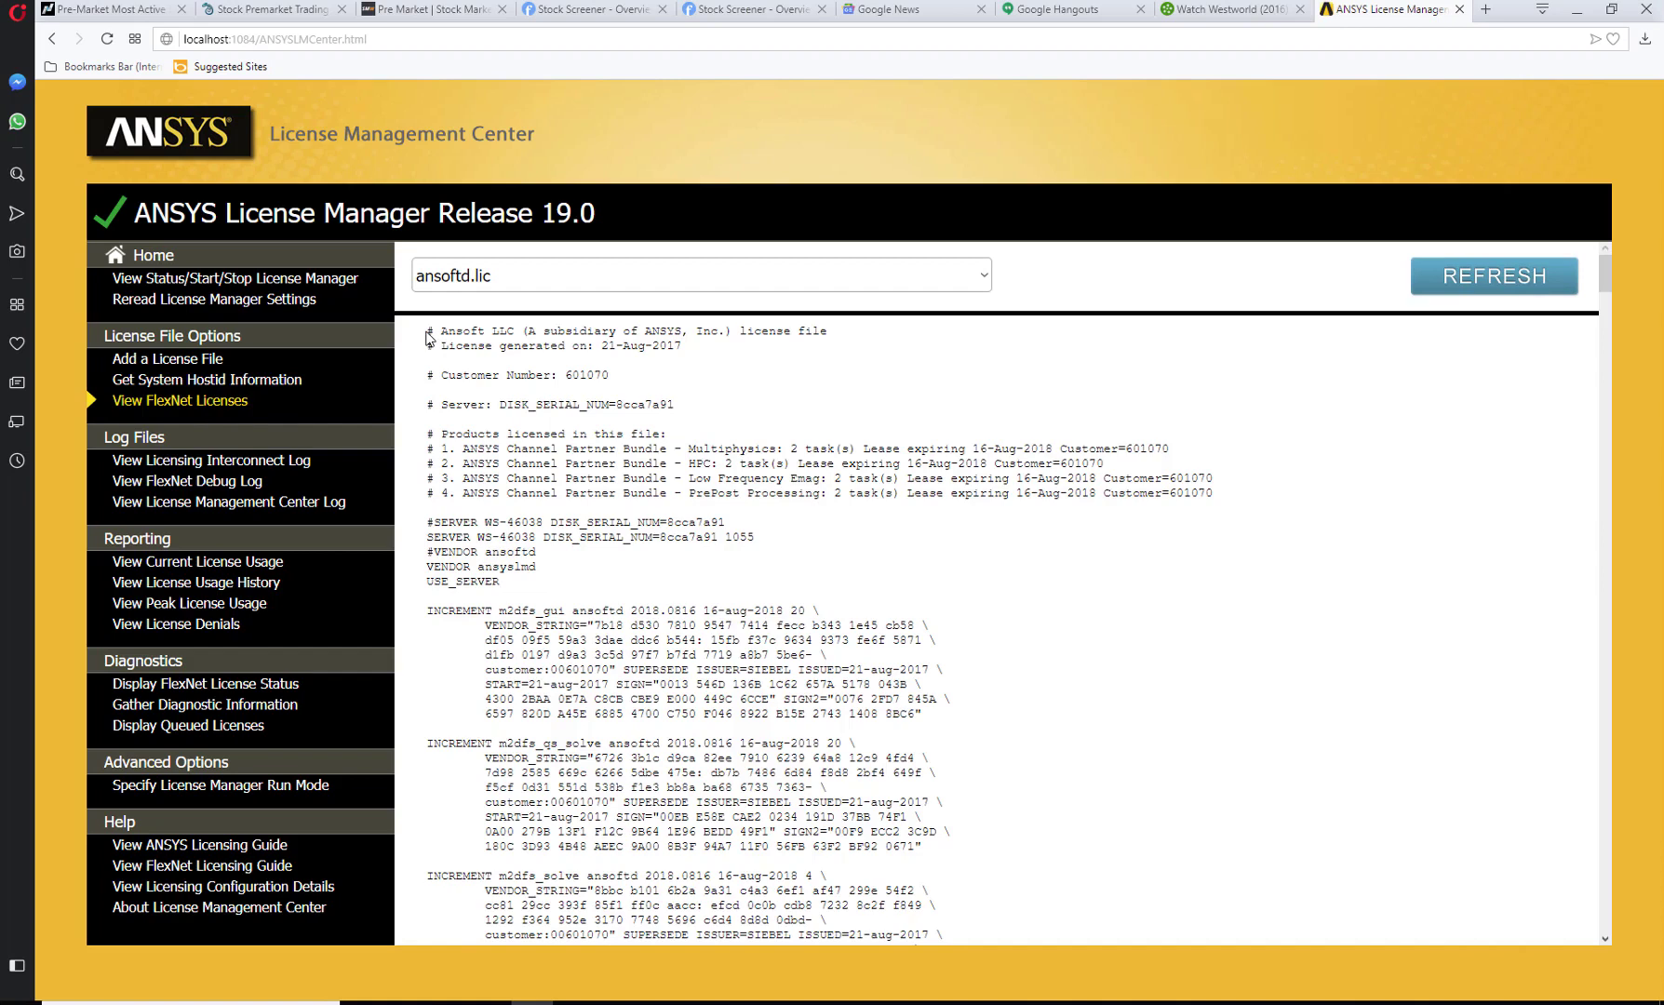
drag(427, 334, 661, 345)
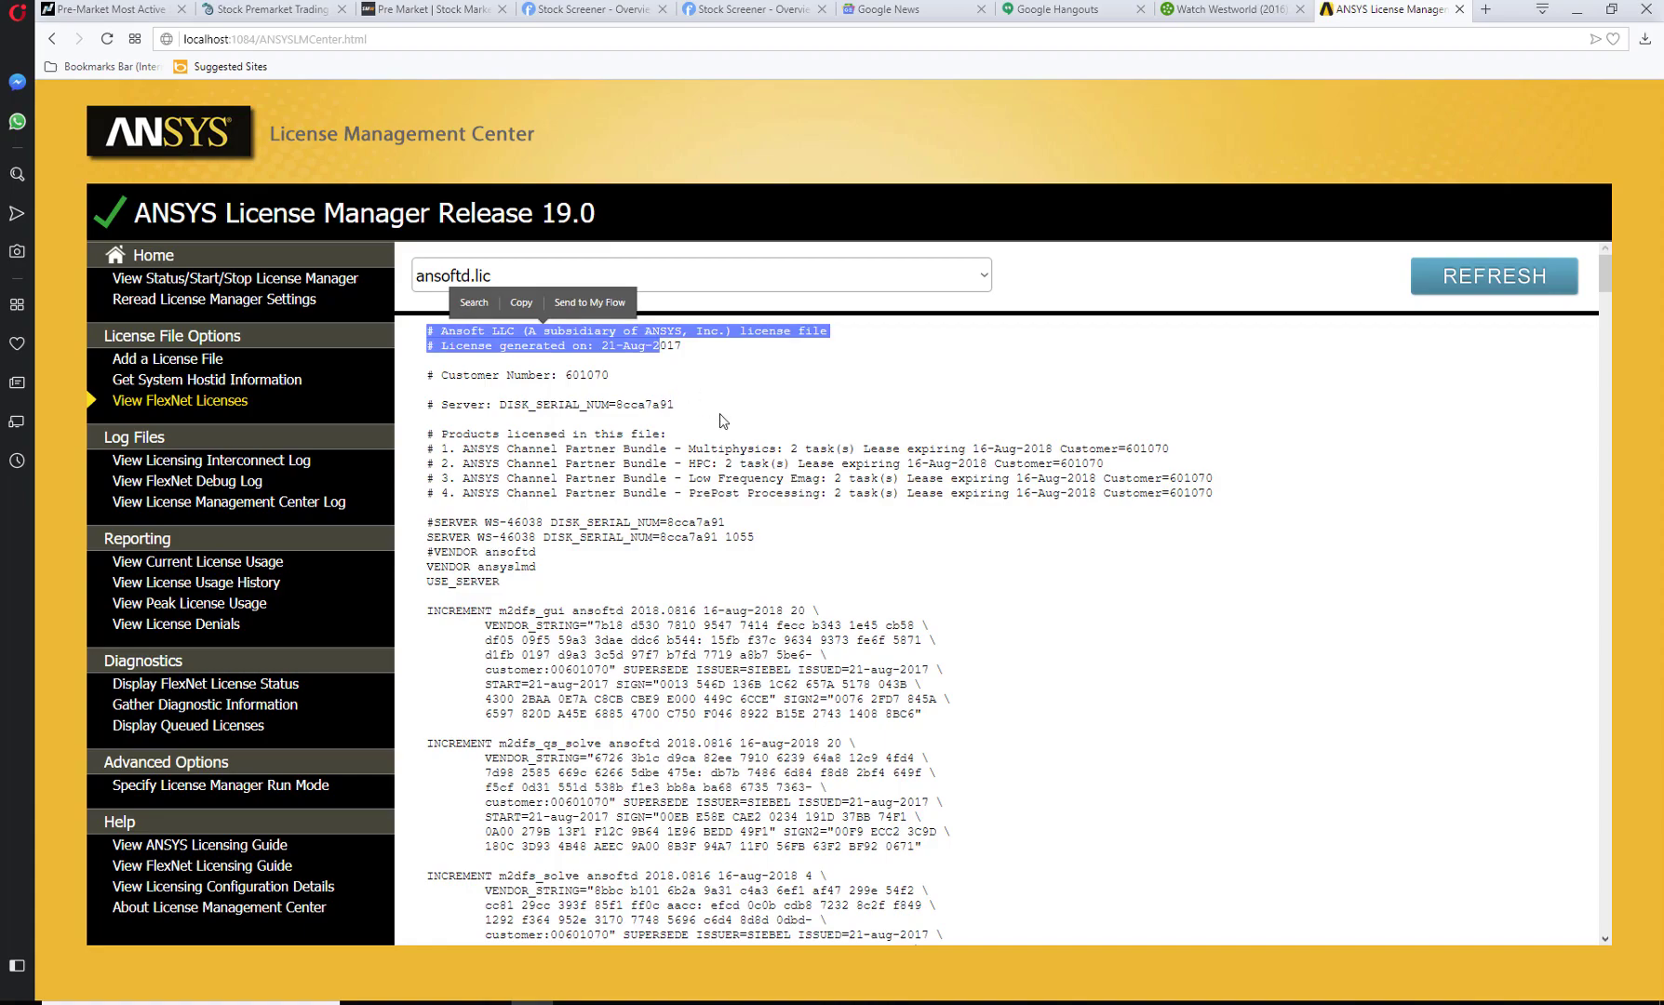
scroll(725, 420, down, 12)
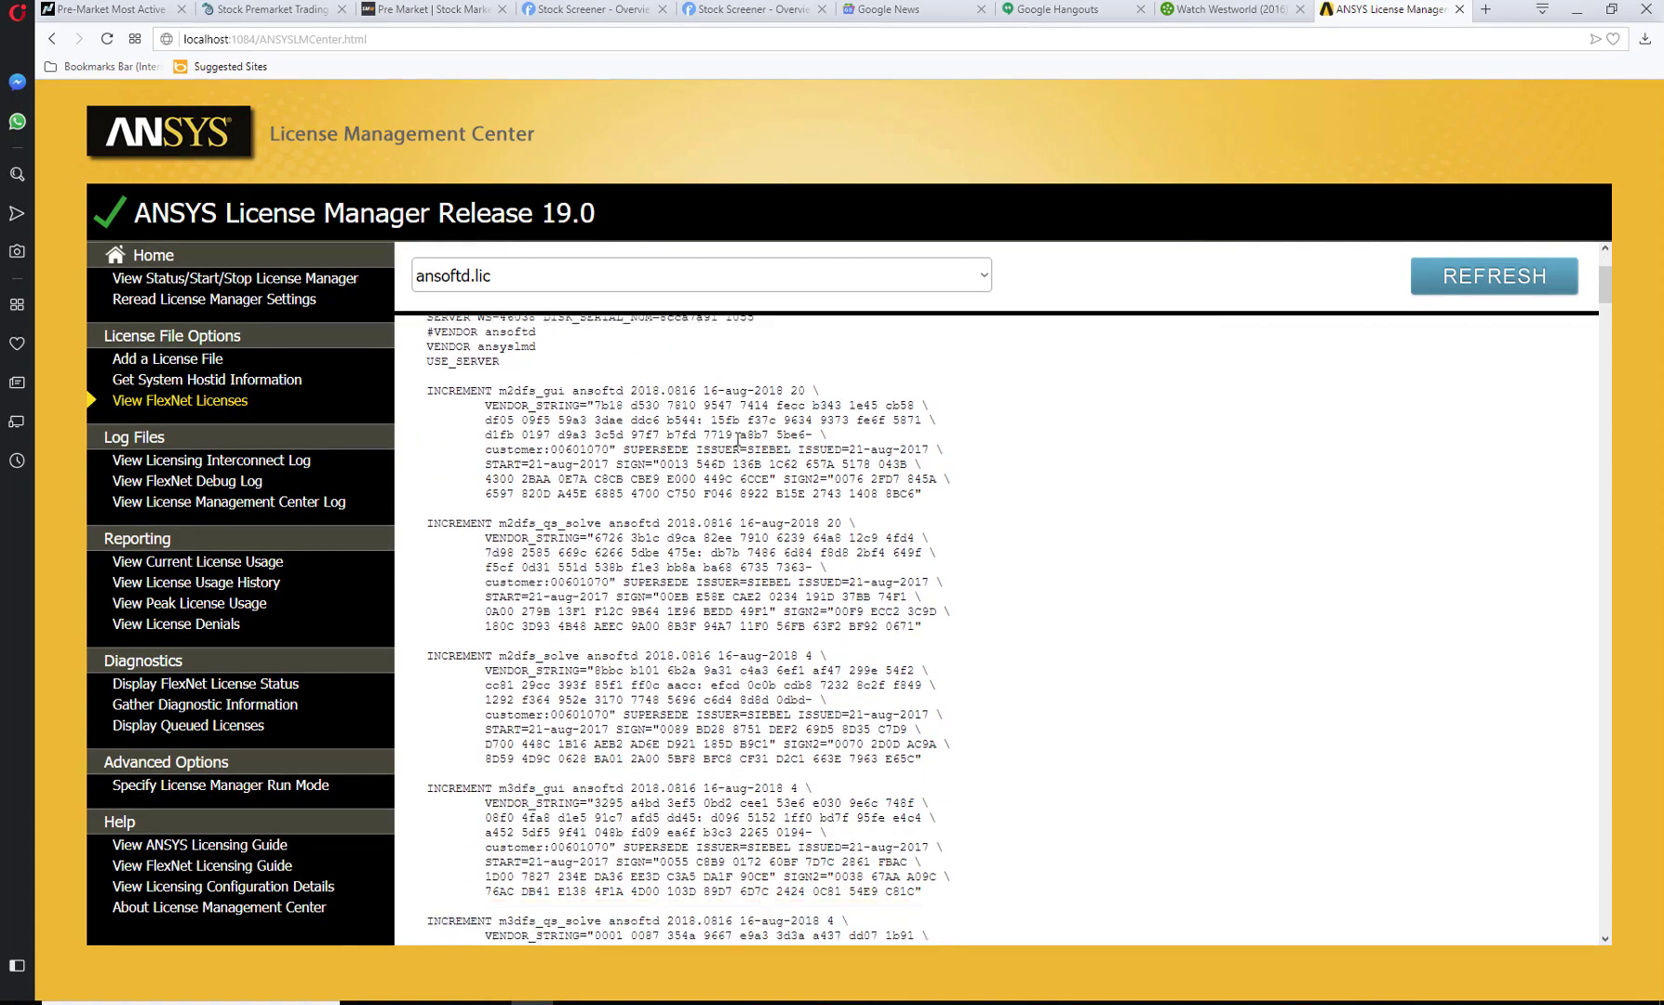
scroll(737, 440, down, 10)
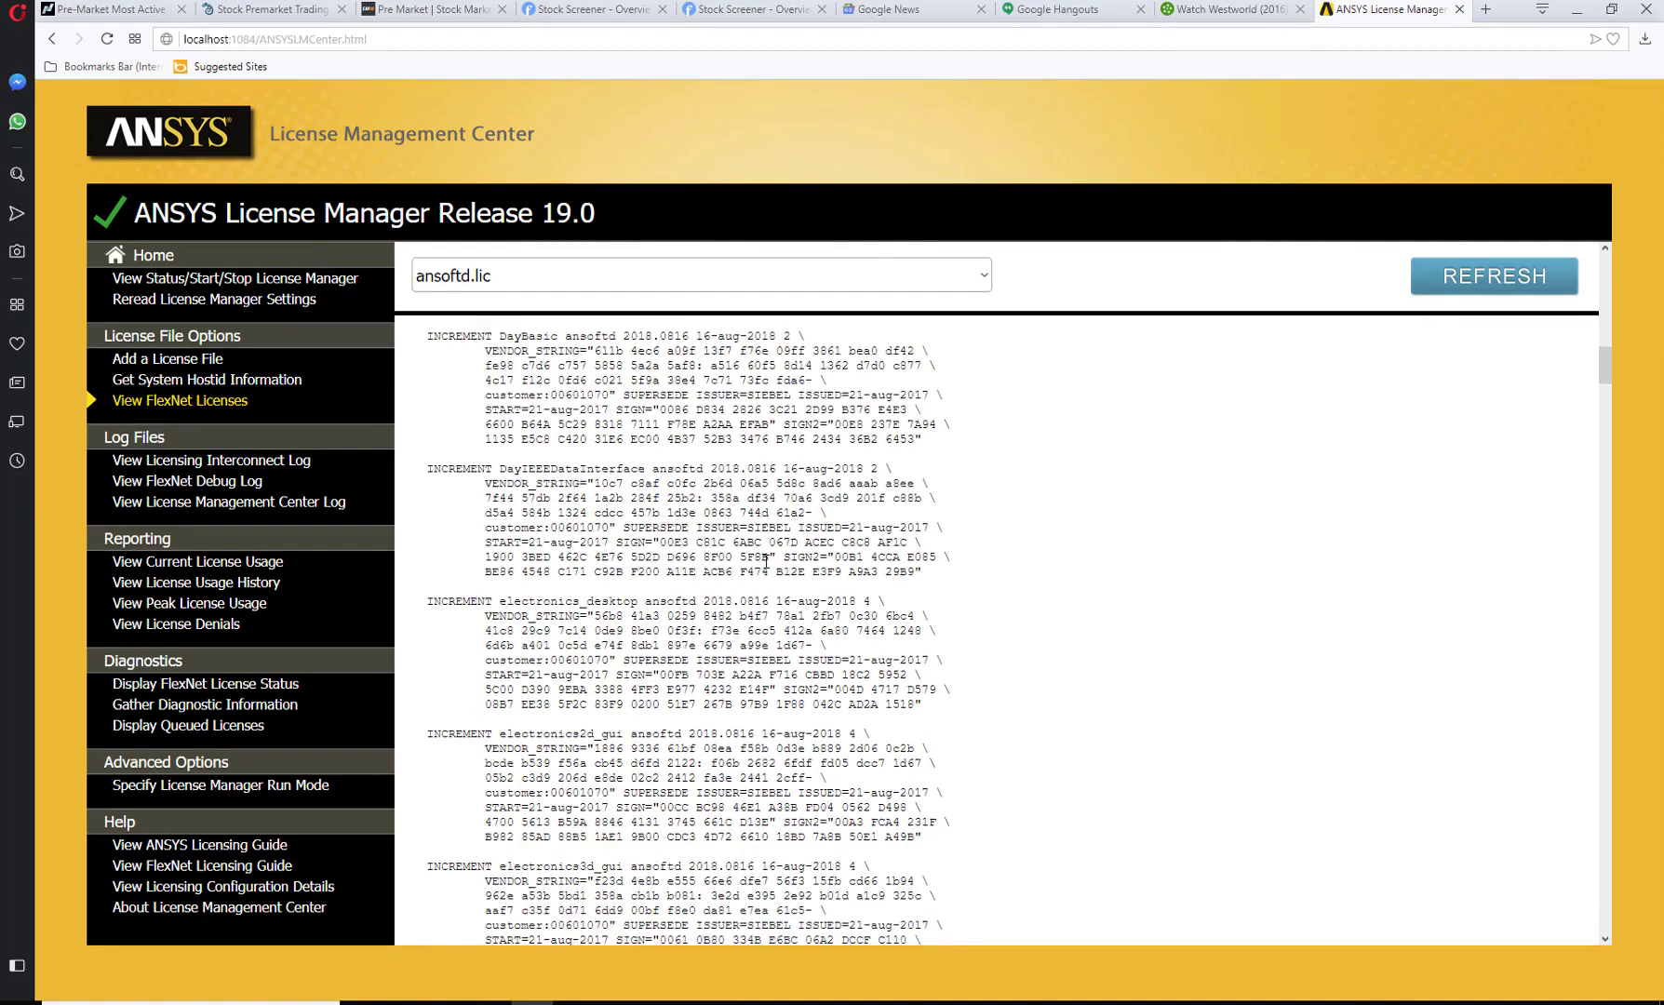
drag(1608, 402, 1650, 270)
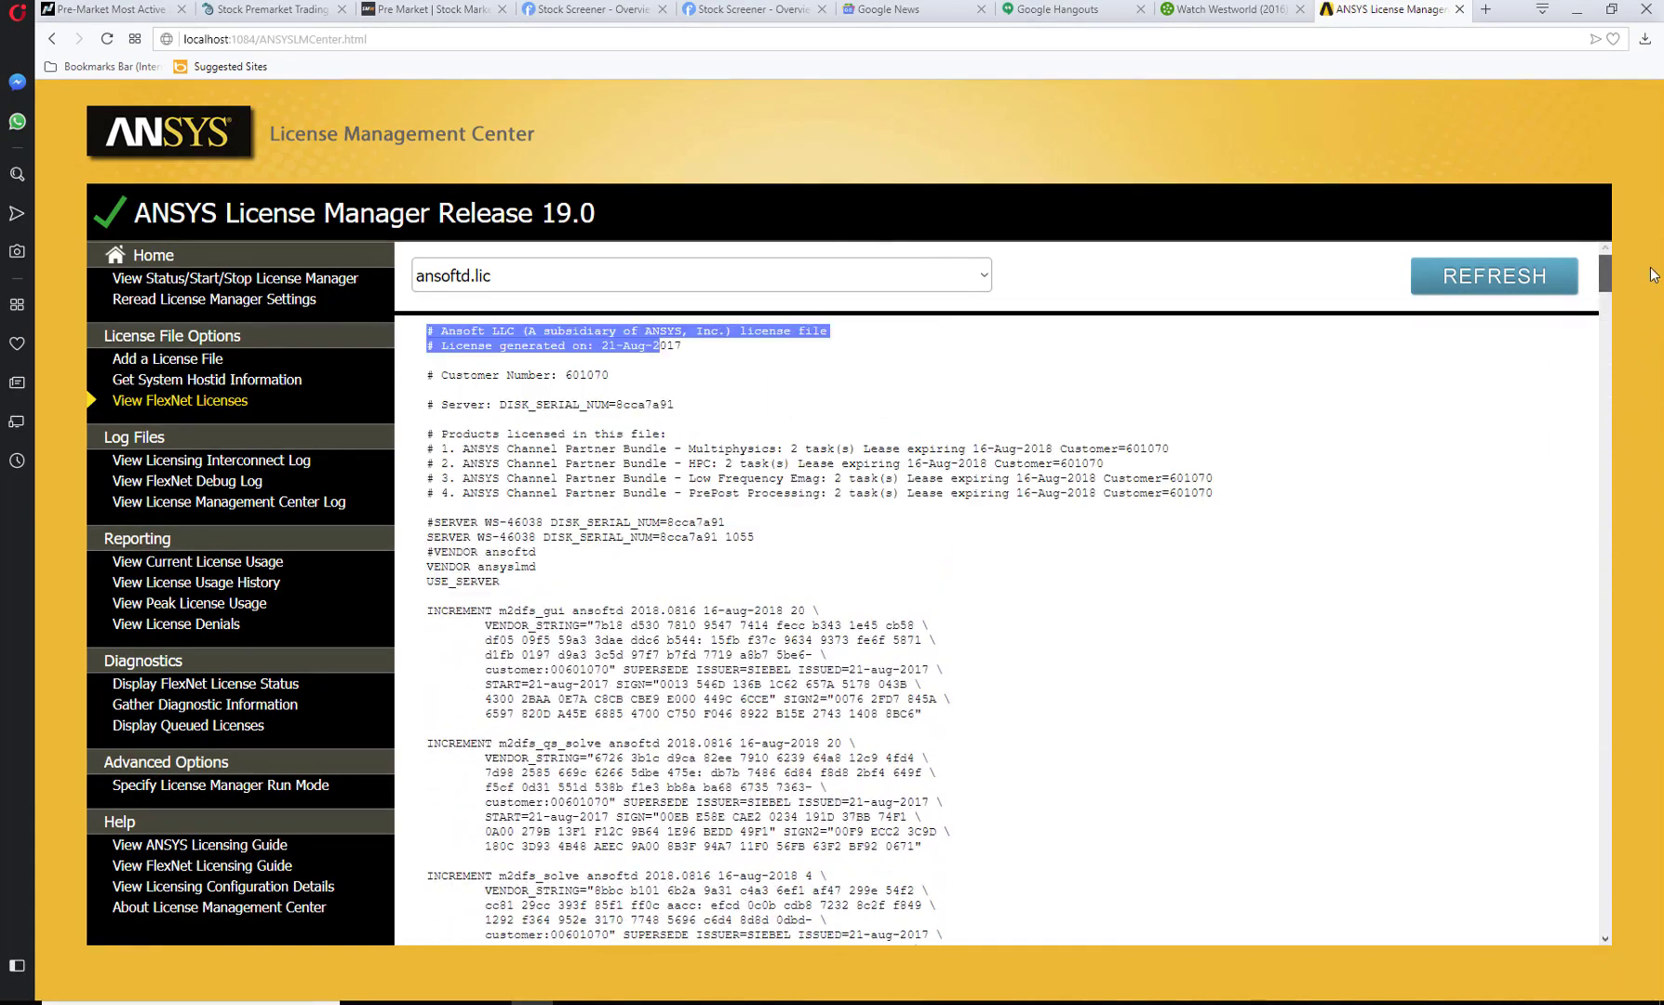
click(728, 579)
drag(470, 451, 1024, 454)
click(802, 486)
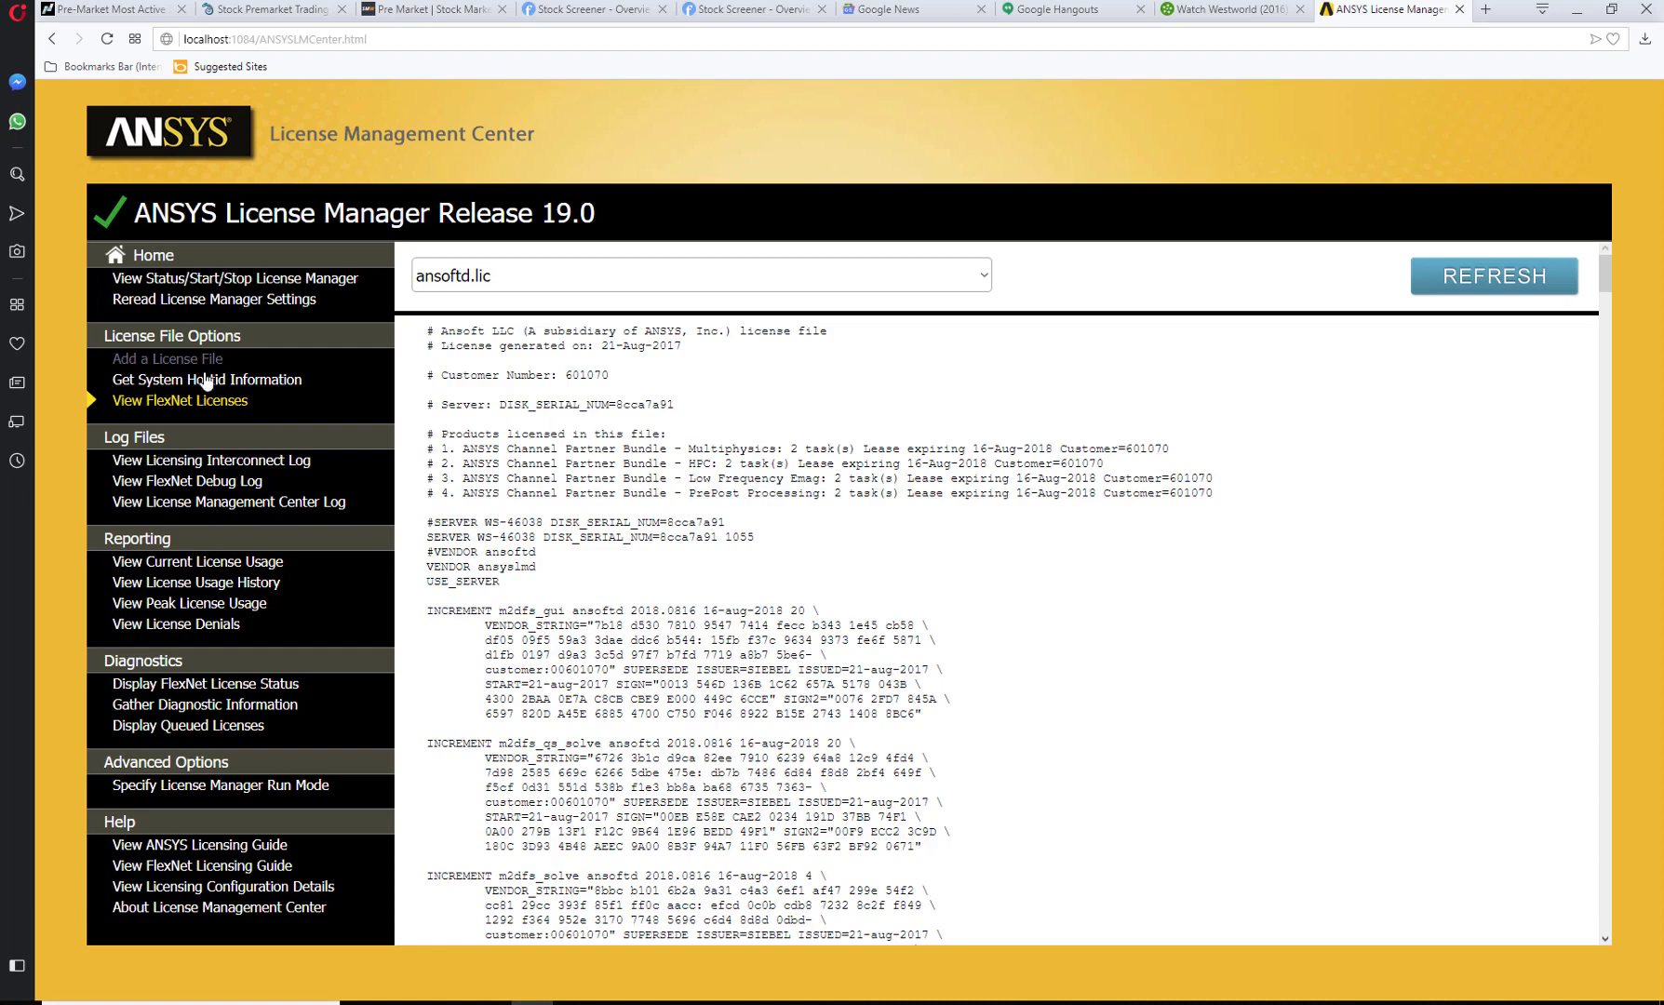
- Scroll through the Current License Usage report, then switch it to tabular data
click(166, 563)
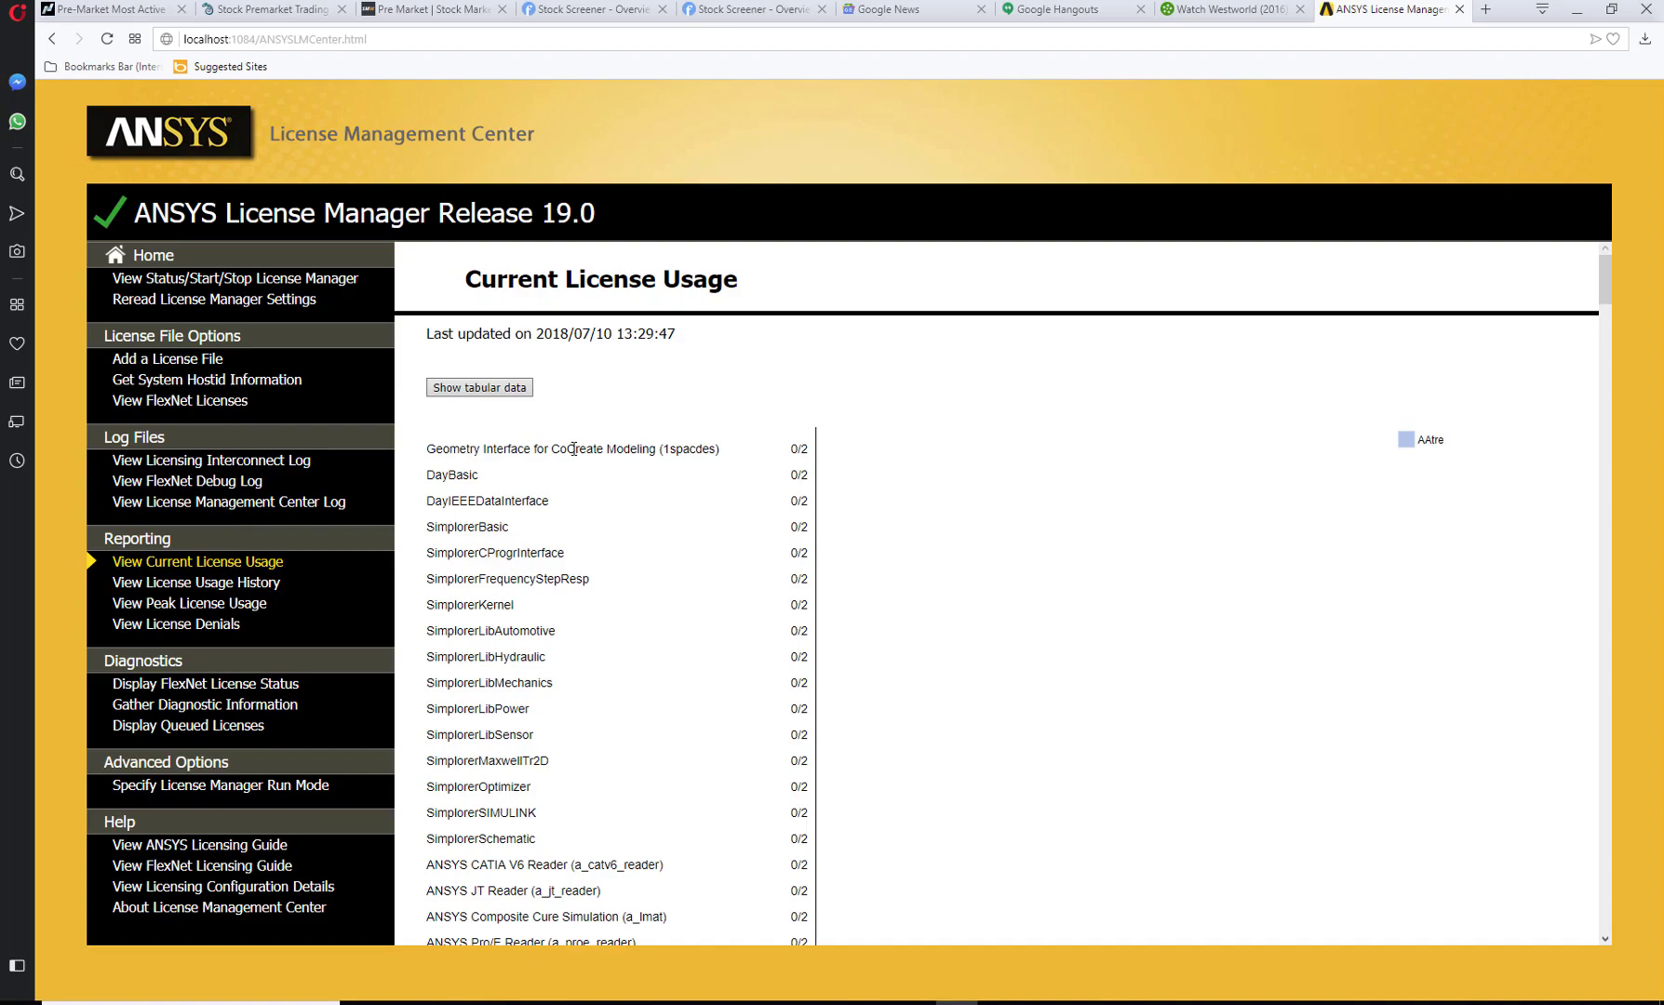
scroll(573, 450, down, 14)
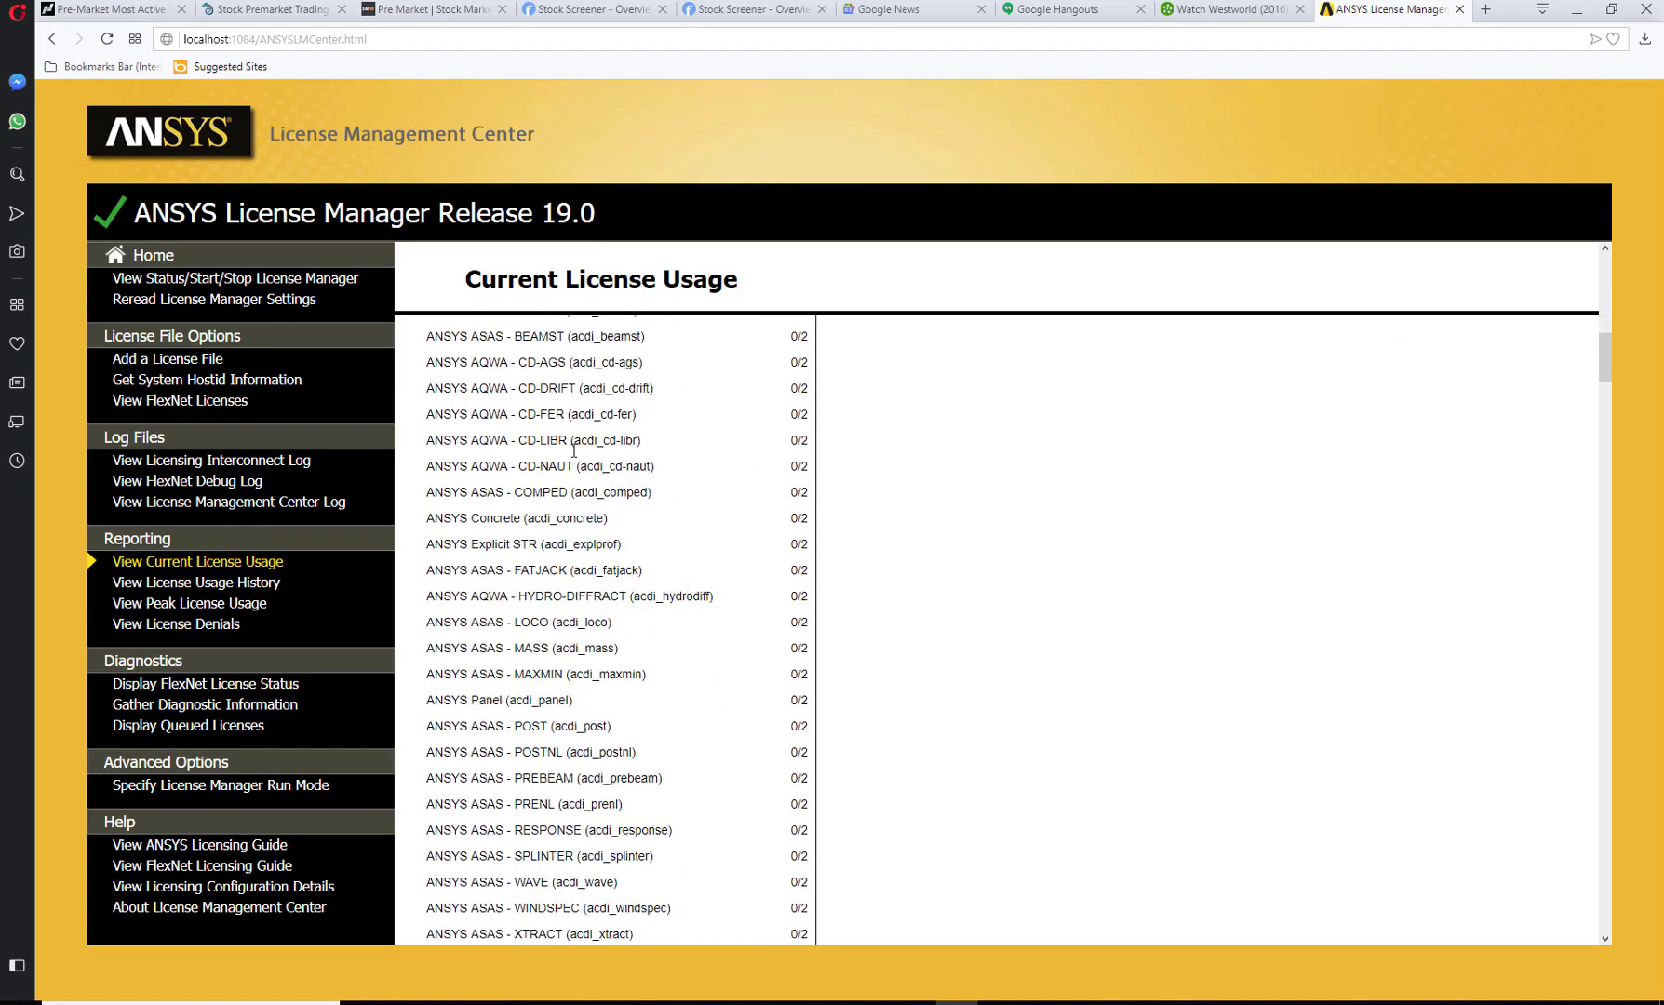
scroll(573, 452, down, 20)
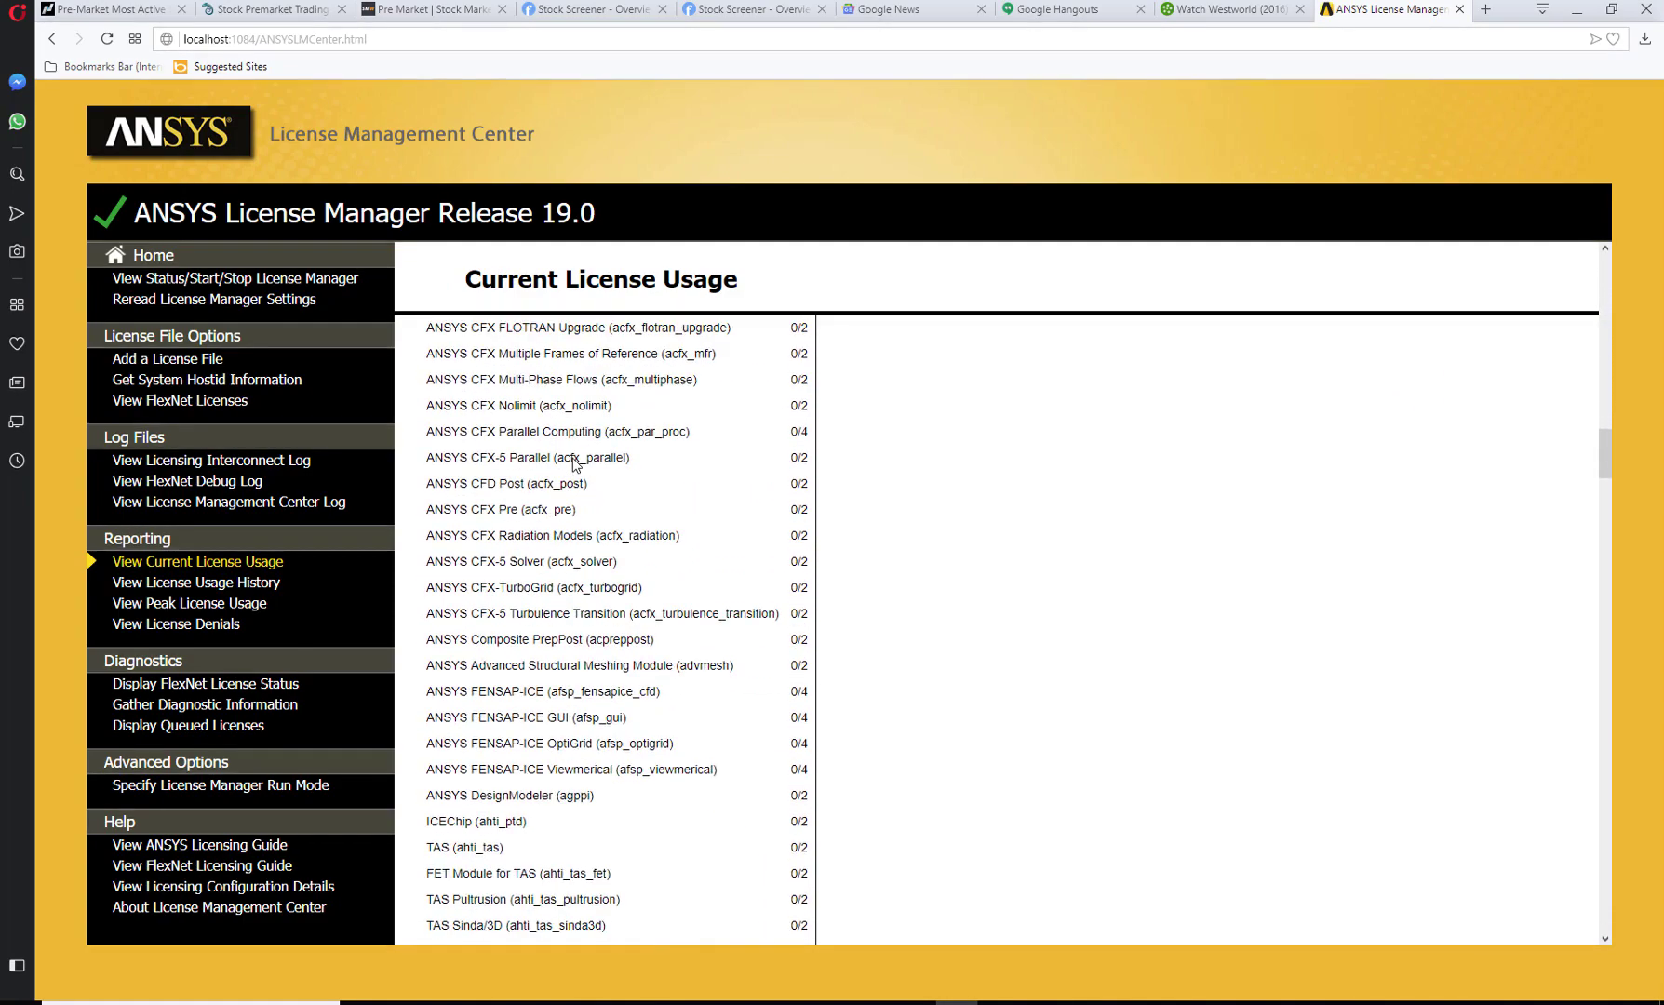
scroll(573, 463, down, 18)
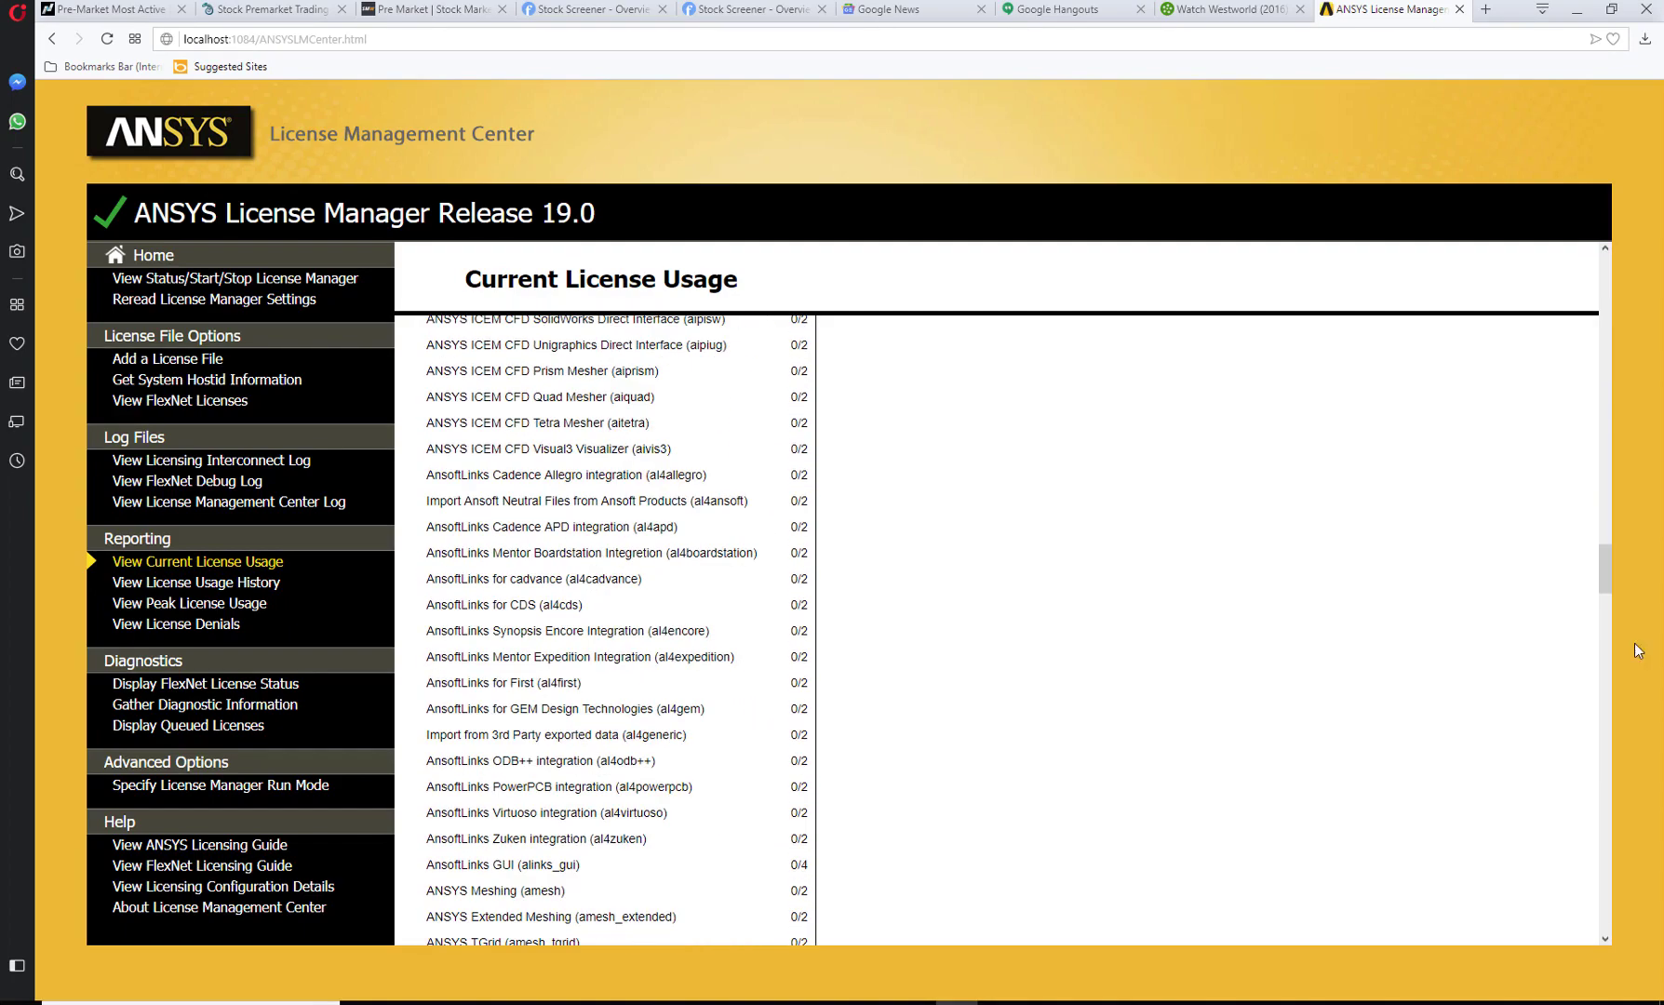
drag(1605, 569, 1598, 272)
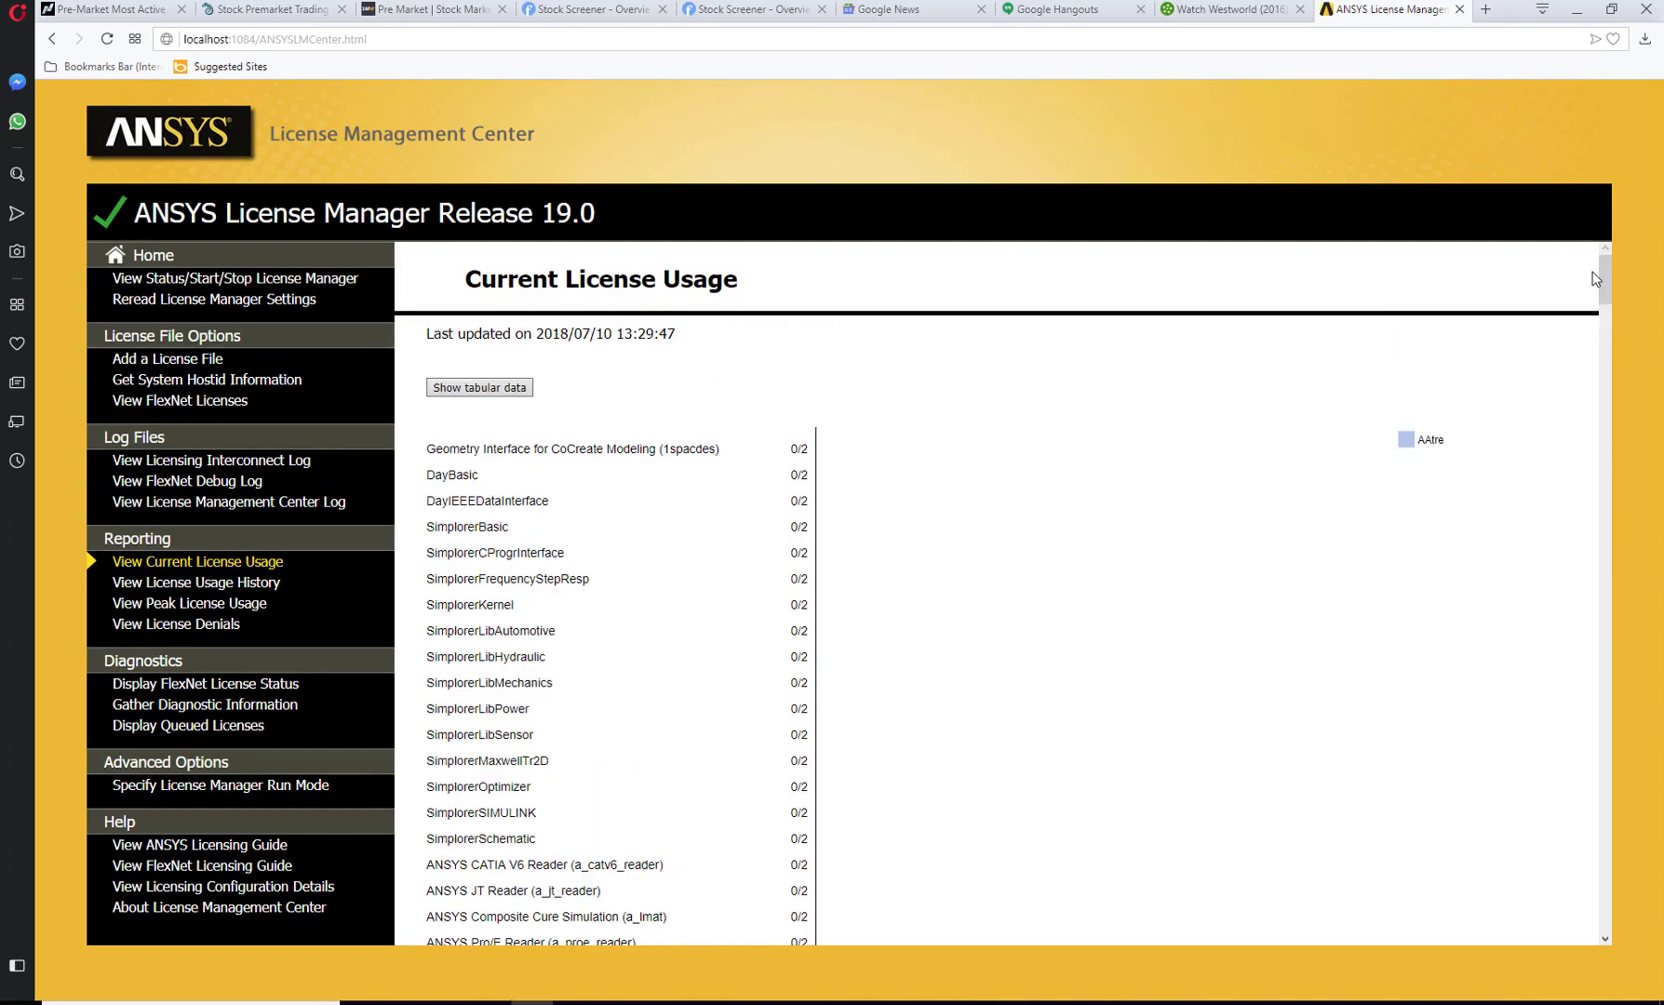
click(470, 388)
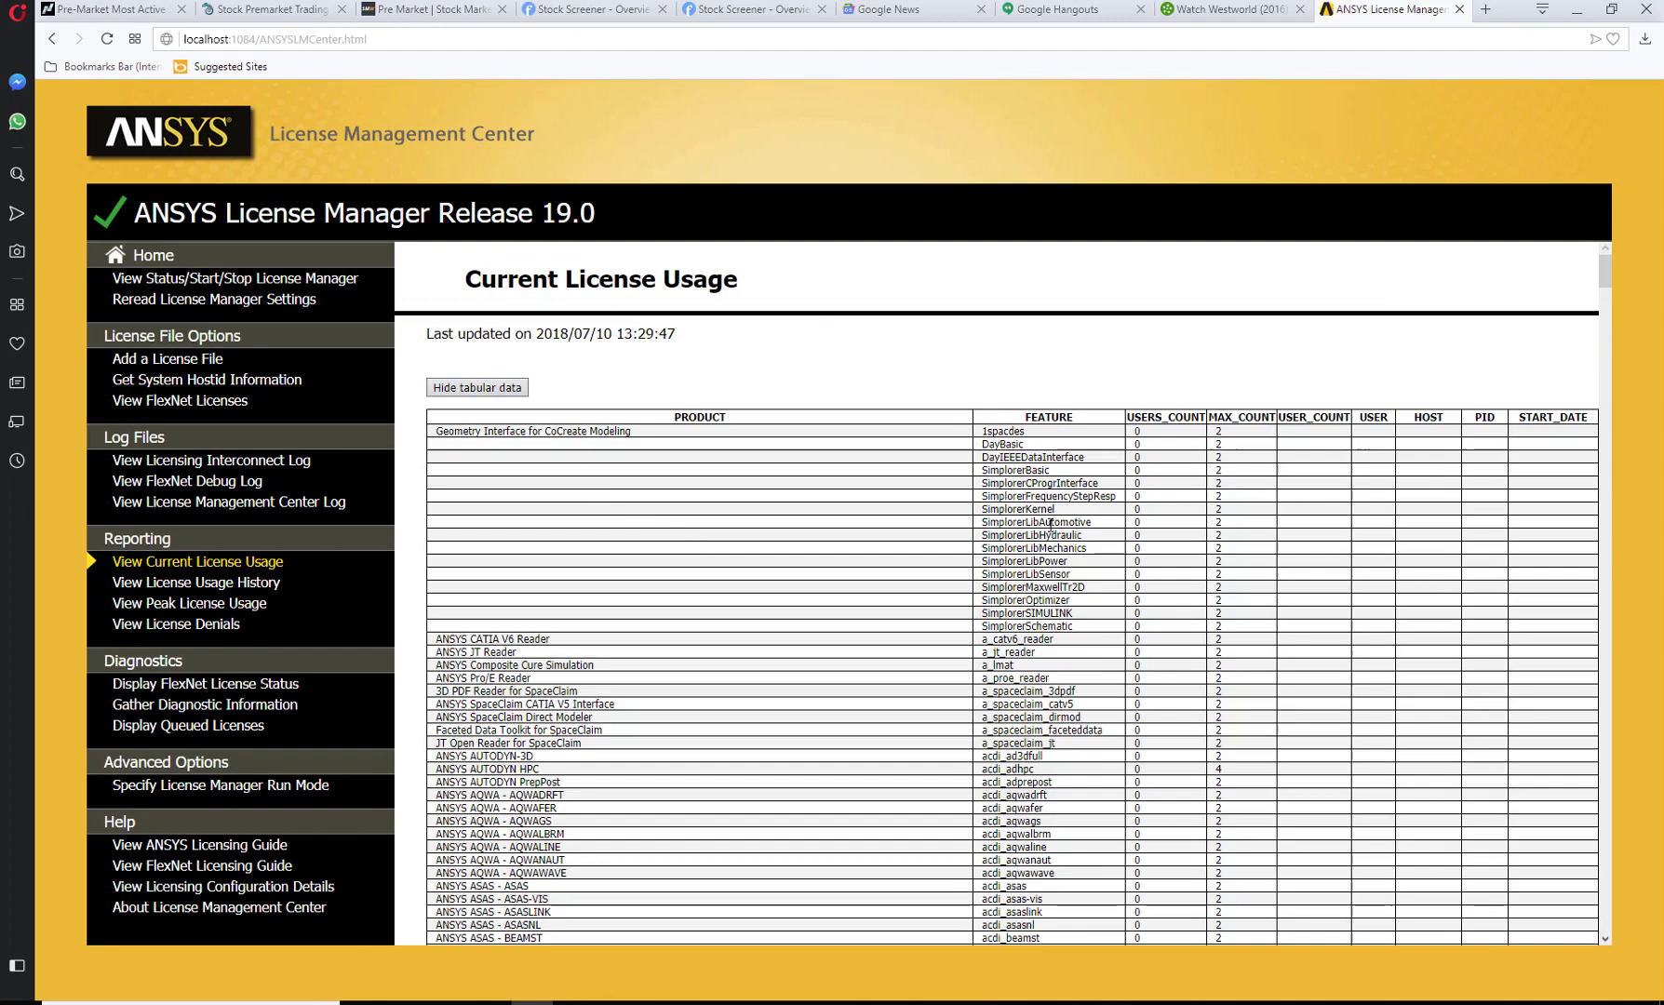
- Generate the License Usage History report for a one-month data range
click(232, 584)
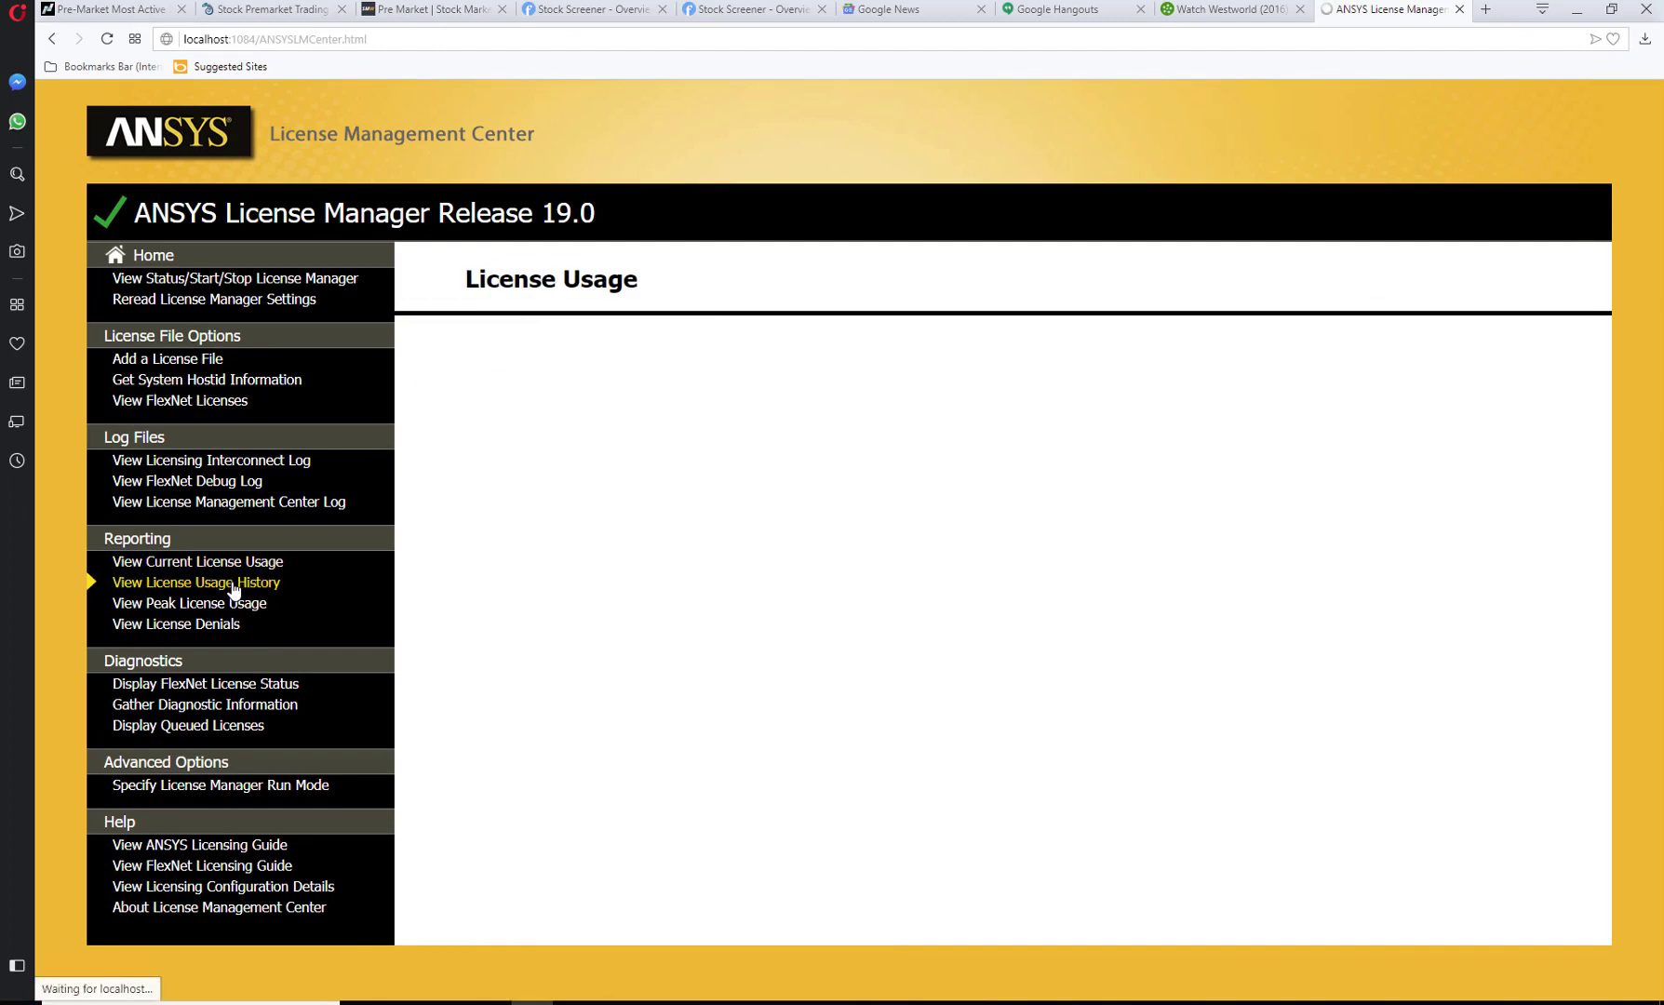
click(744, 360)
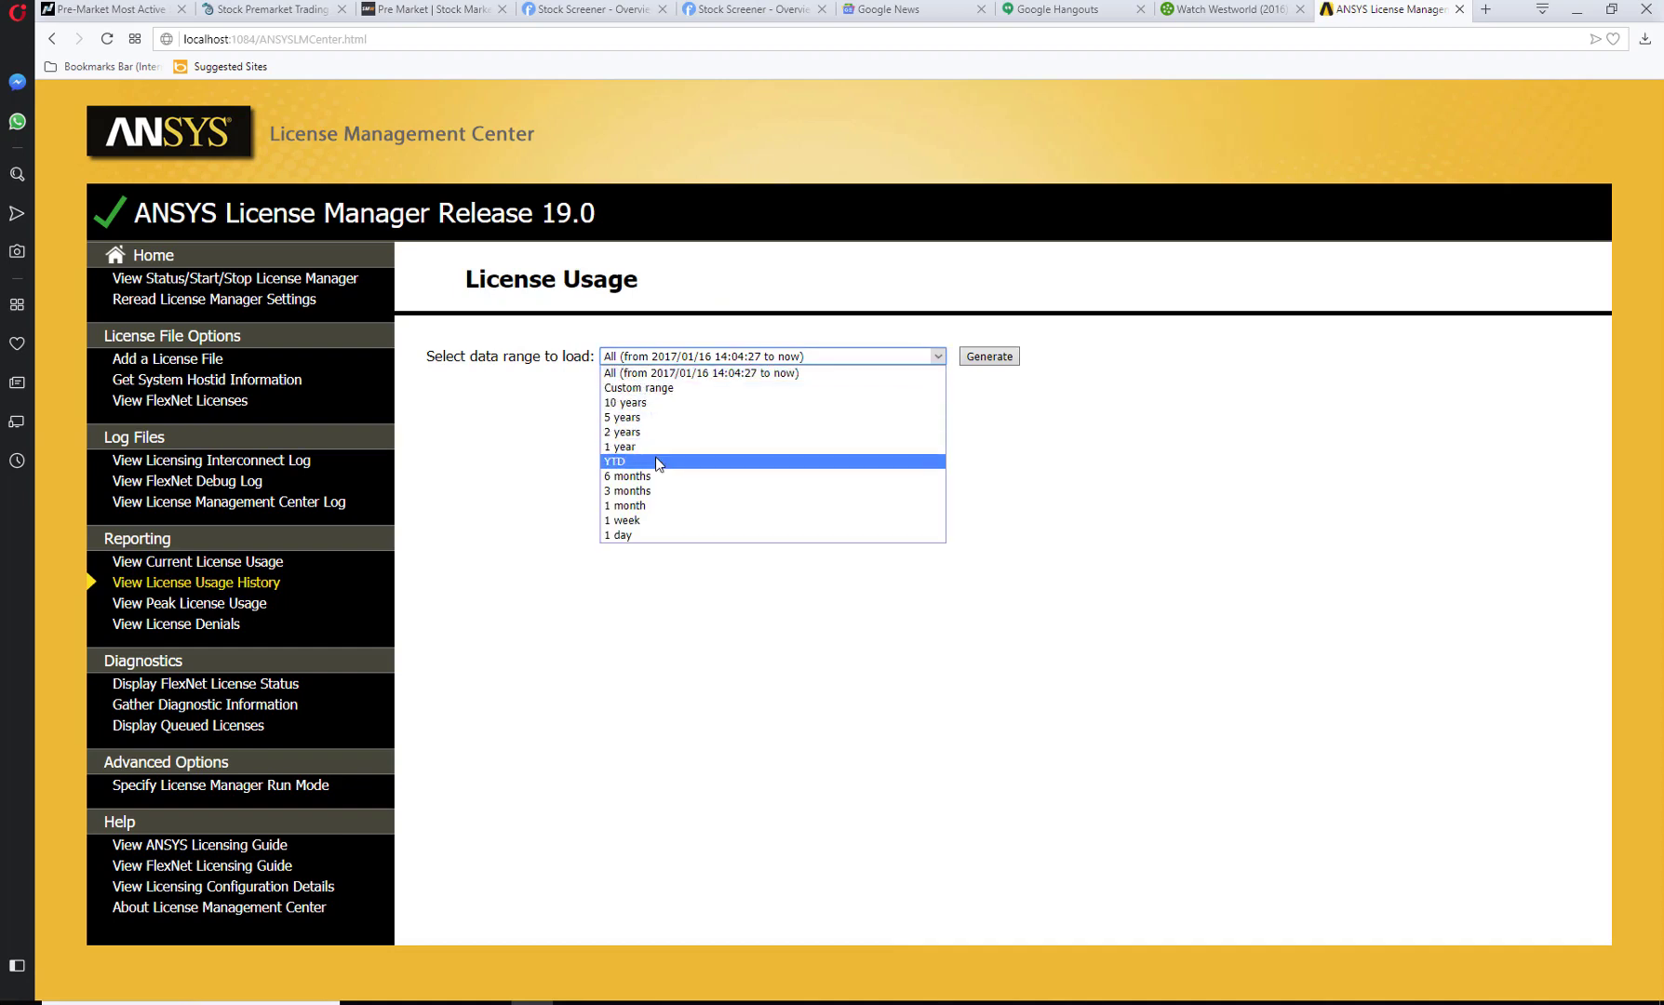
click(647, 506)
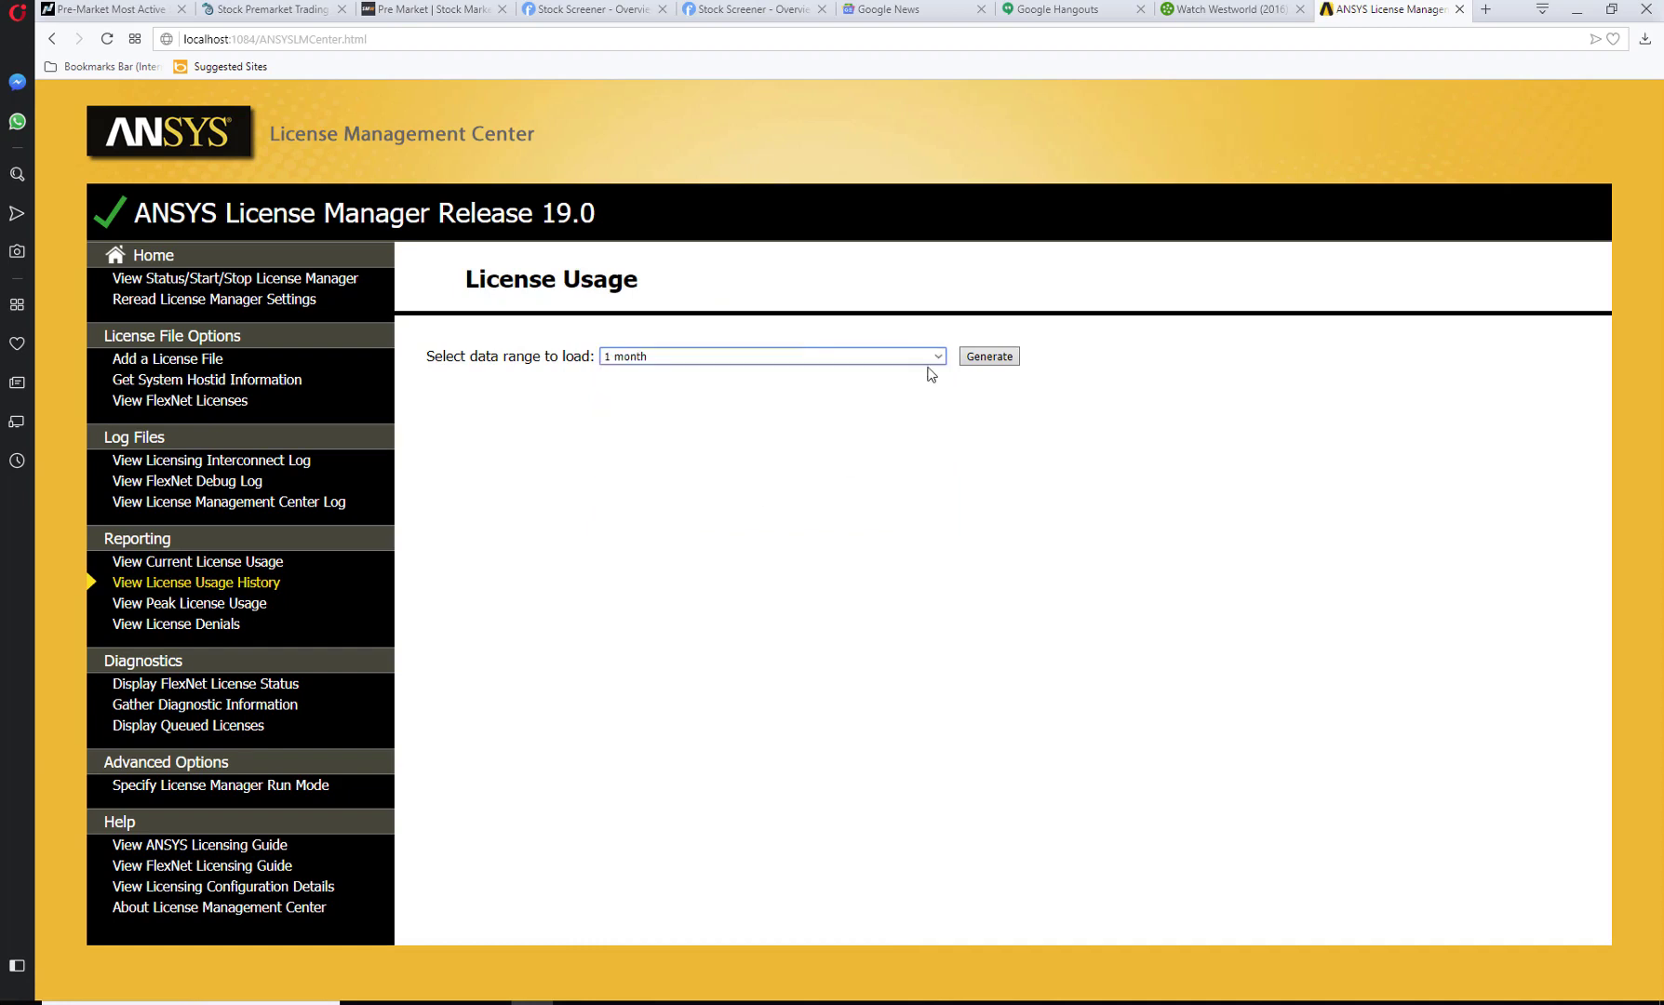
click(1012, 363)
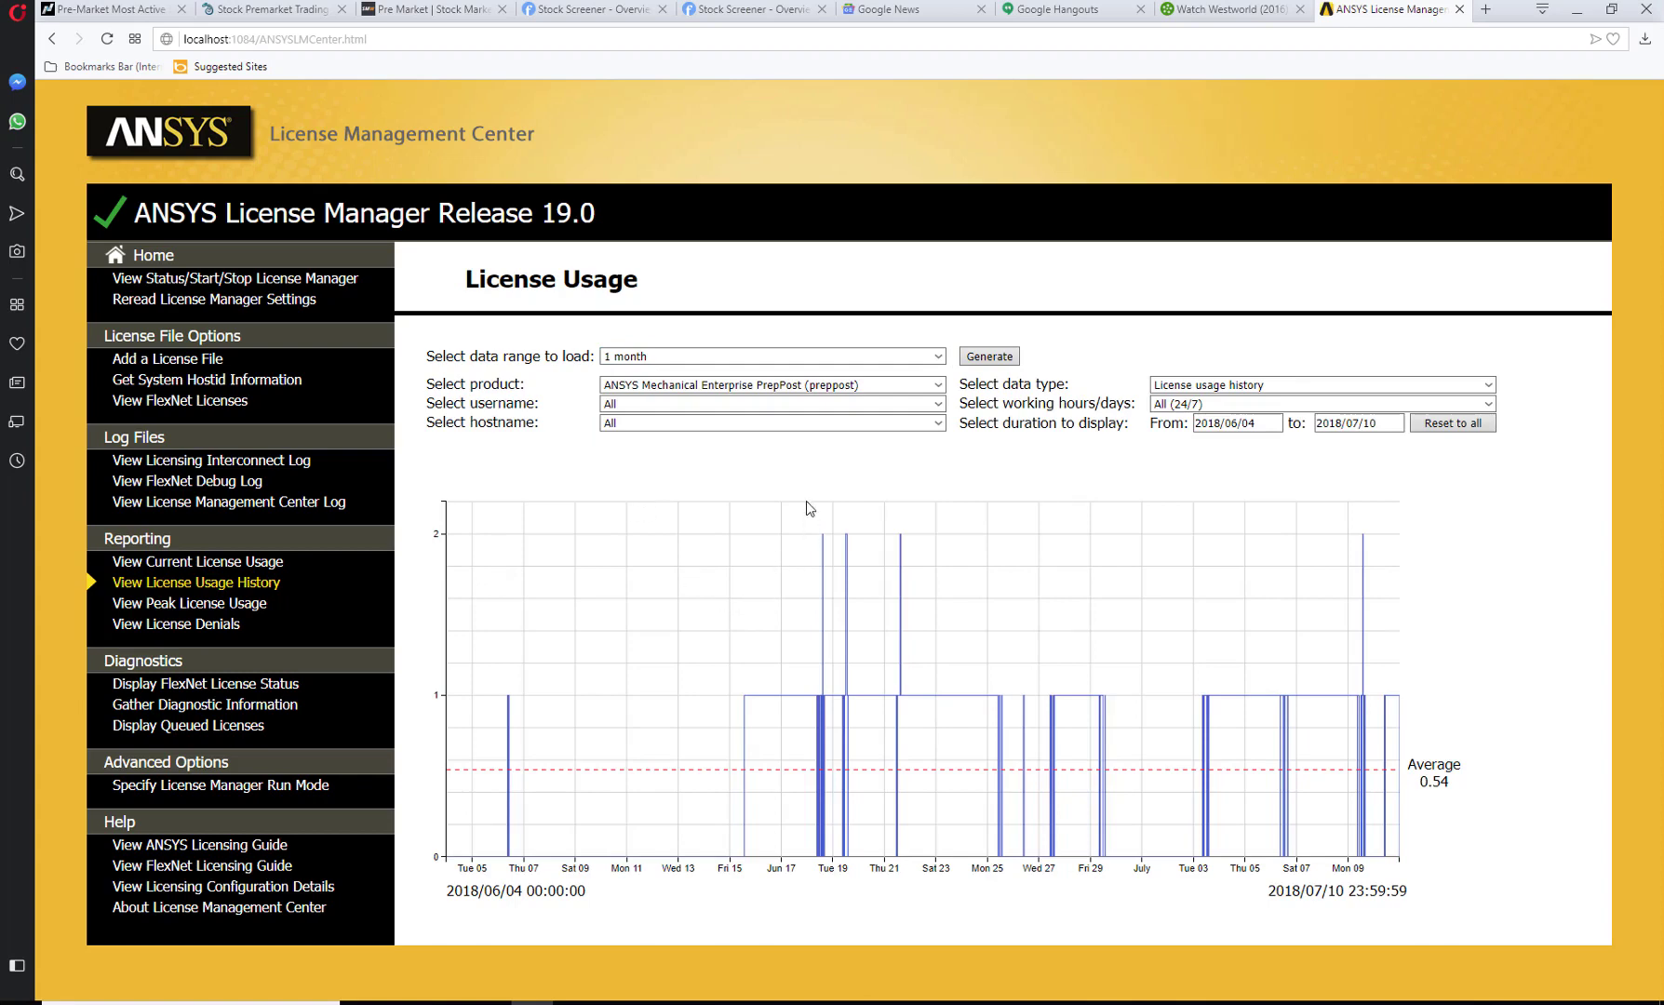
- Try daily peak and daily denials charts, keeping ANSYS Mechanical Enterprise PrepPost as product
click(691, 387)
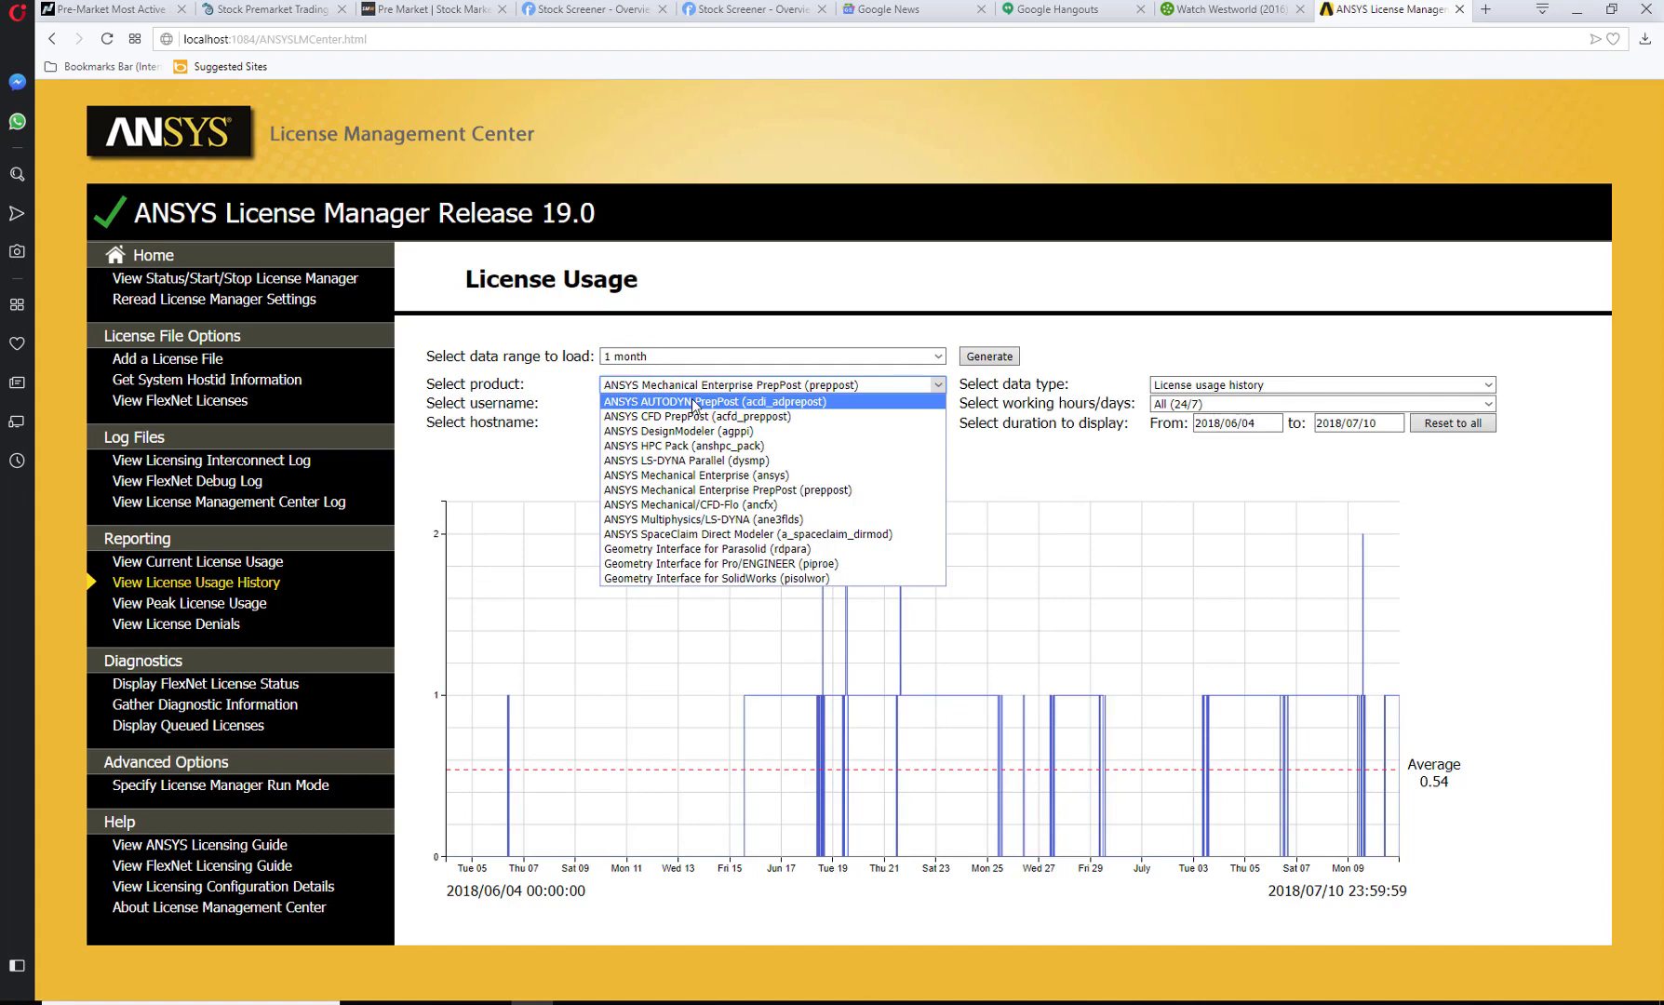
click(1198, 389)
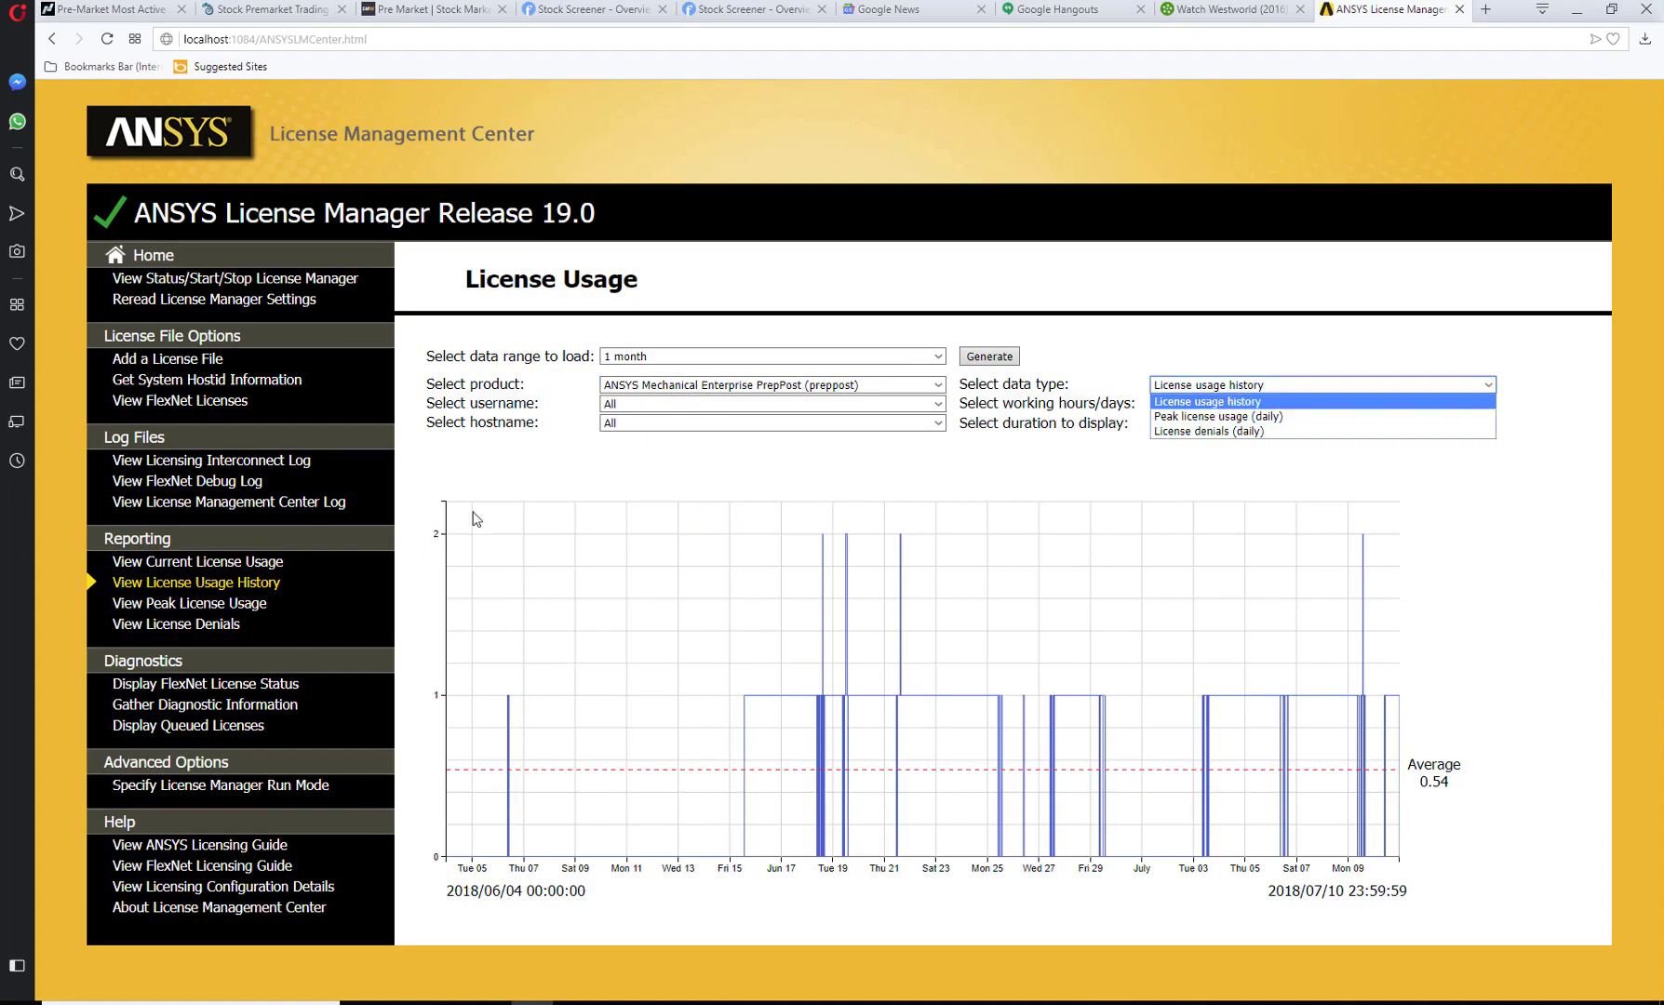
click(224, 605)
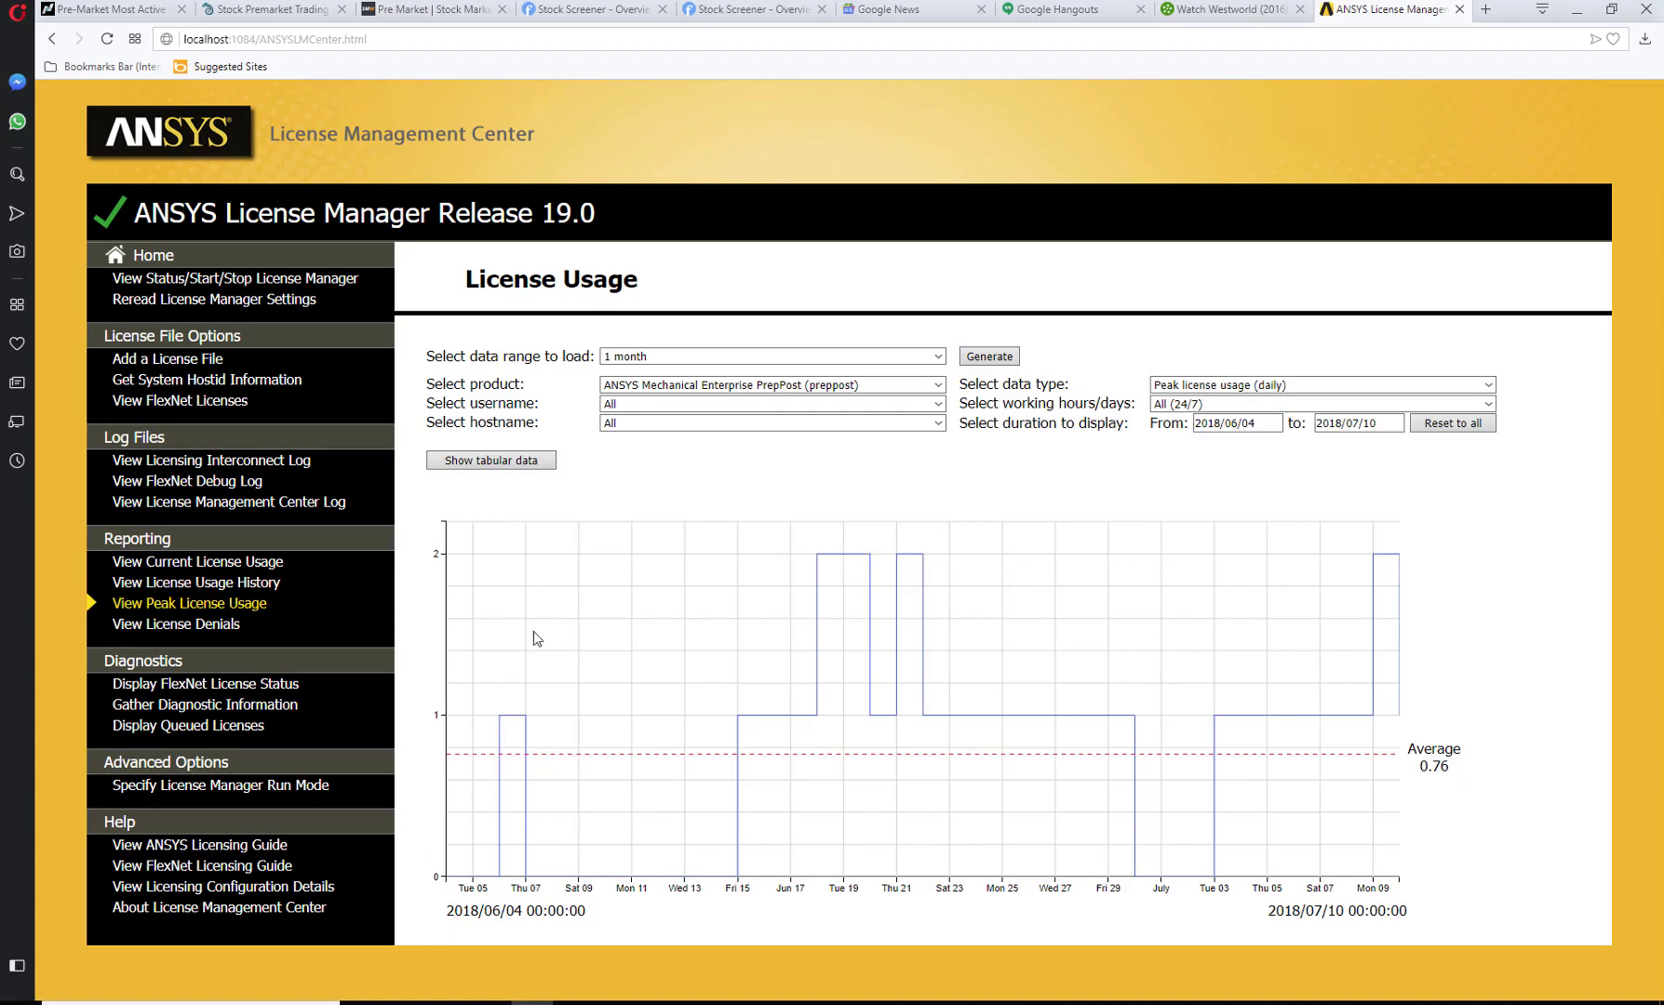
click(224, 624)
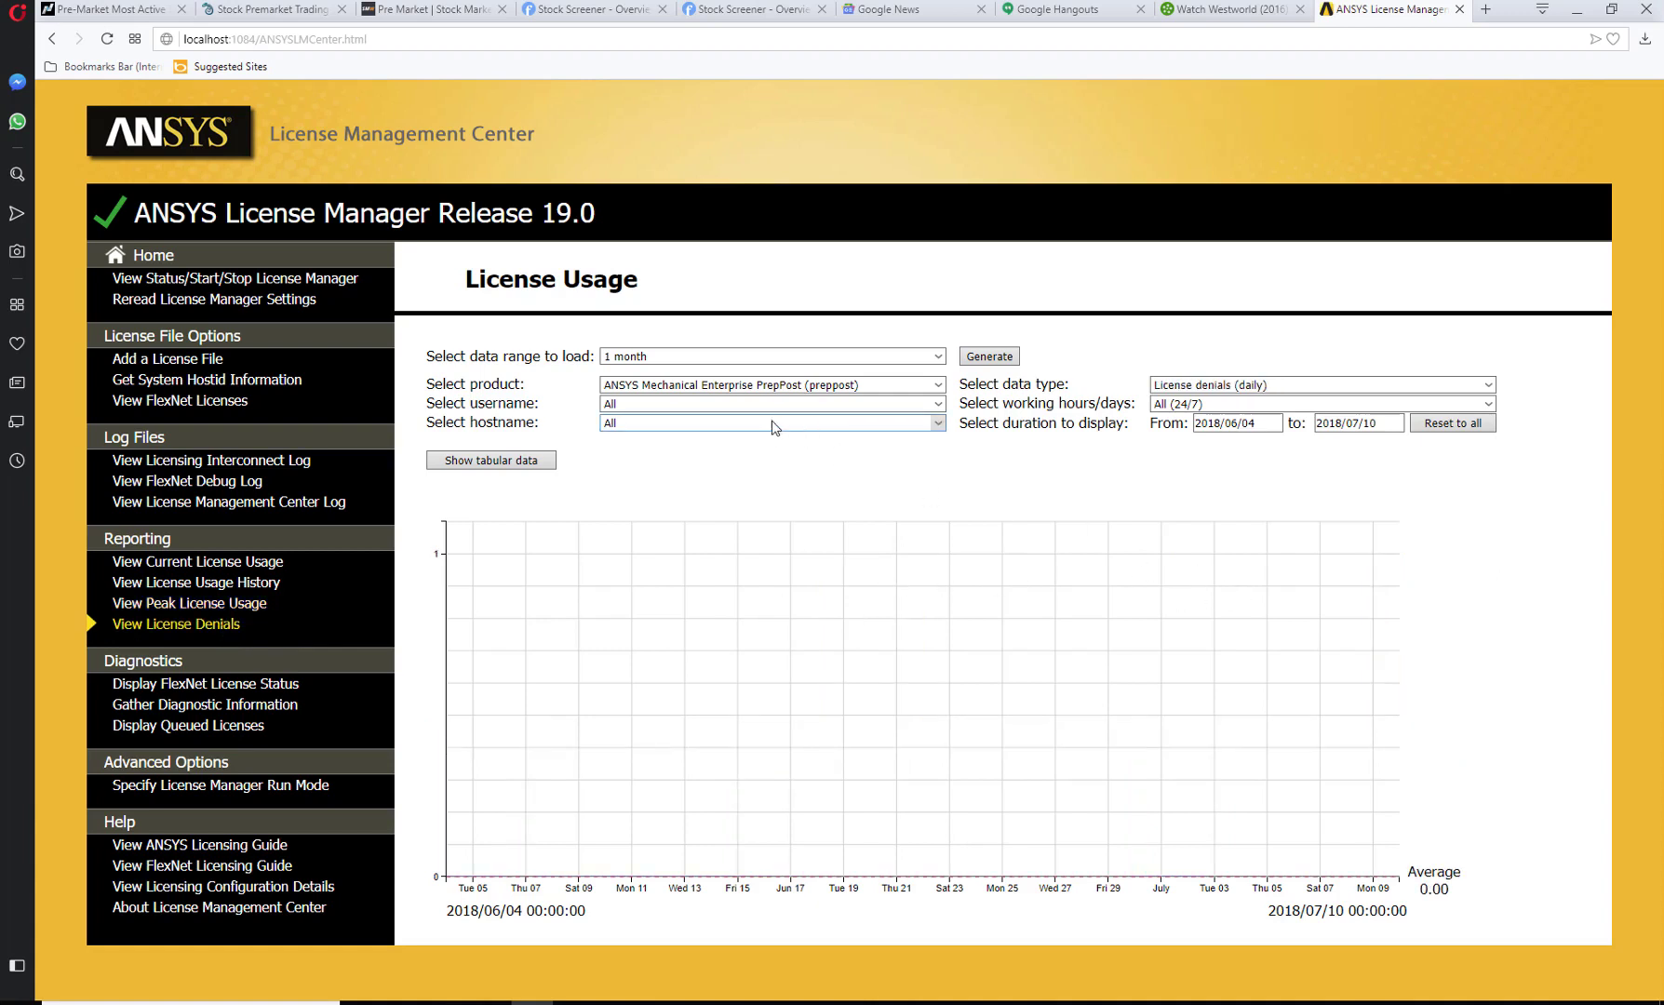
click(766, 385)
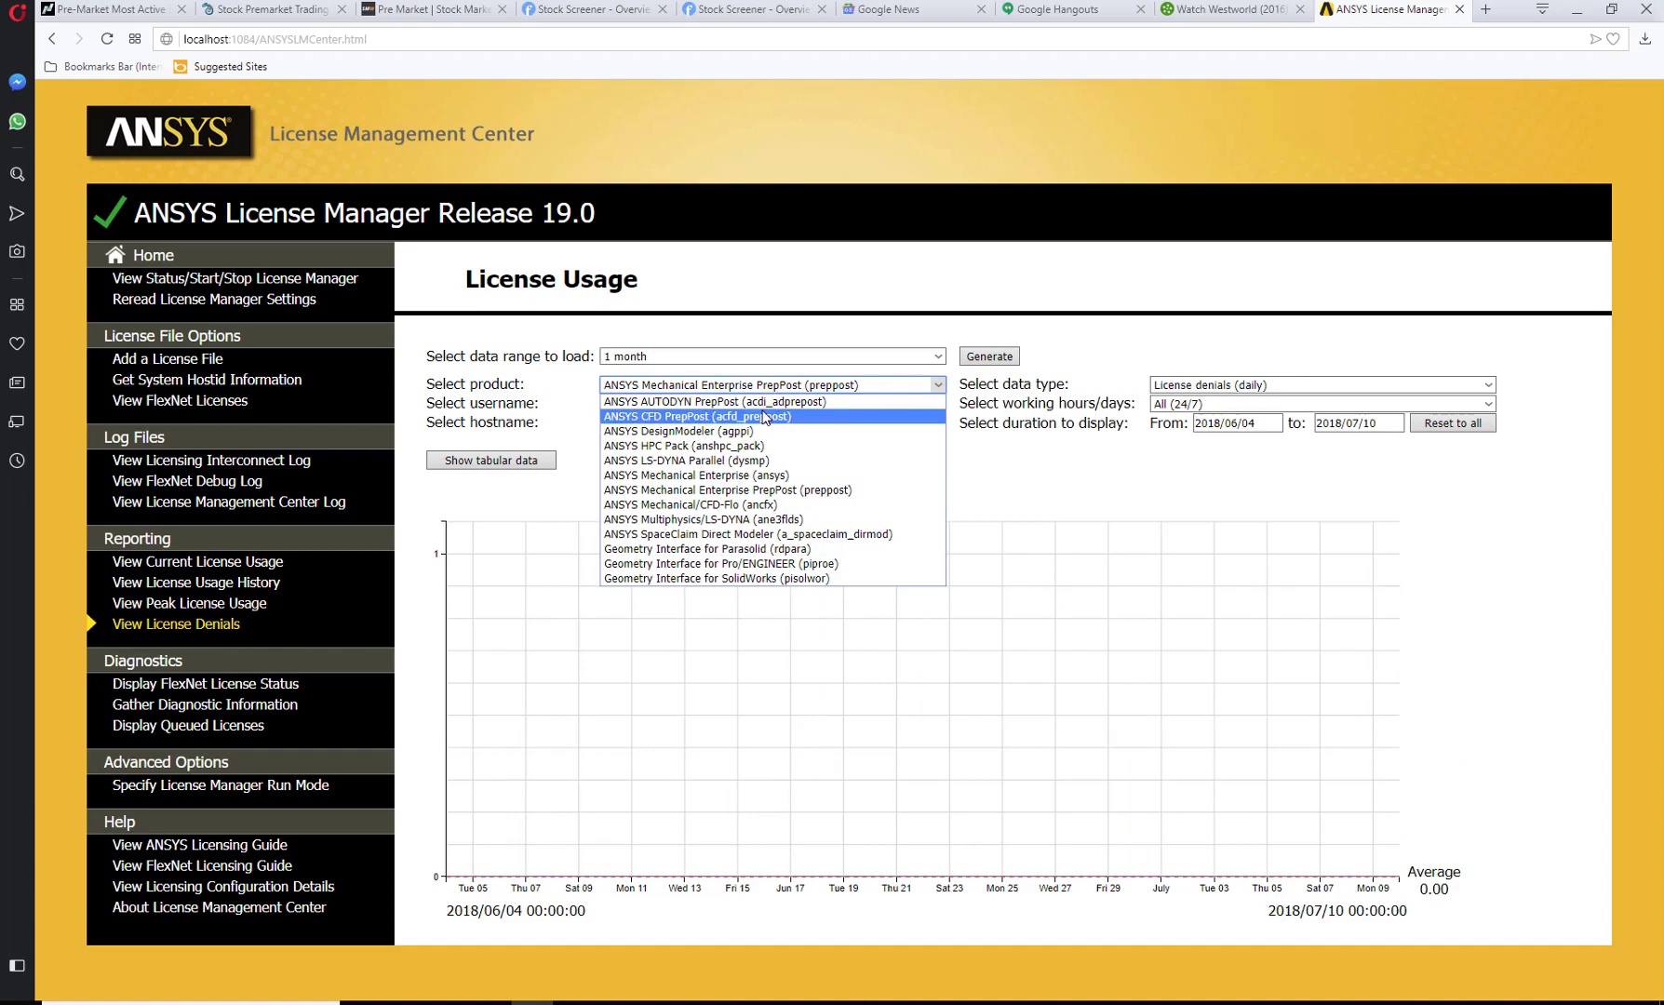
click(232, 585)
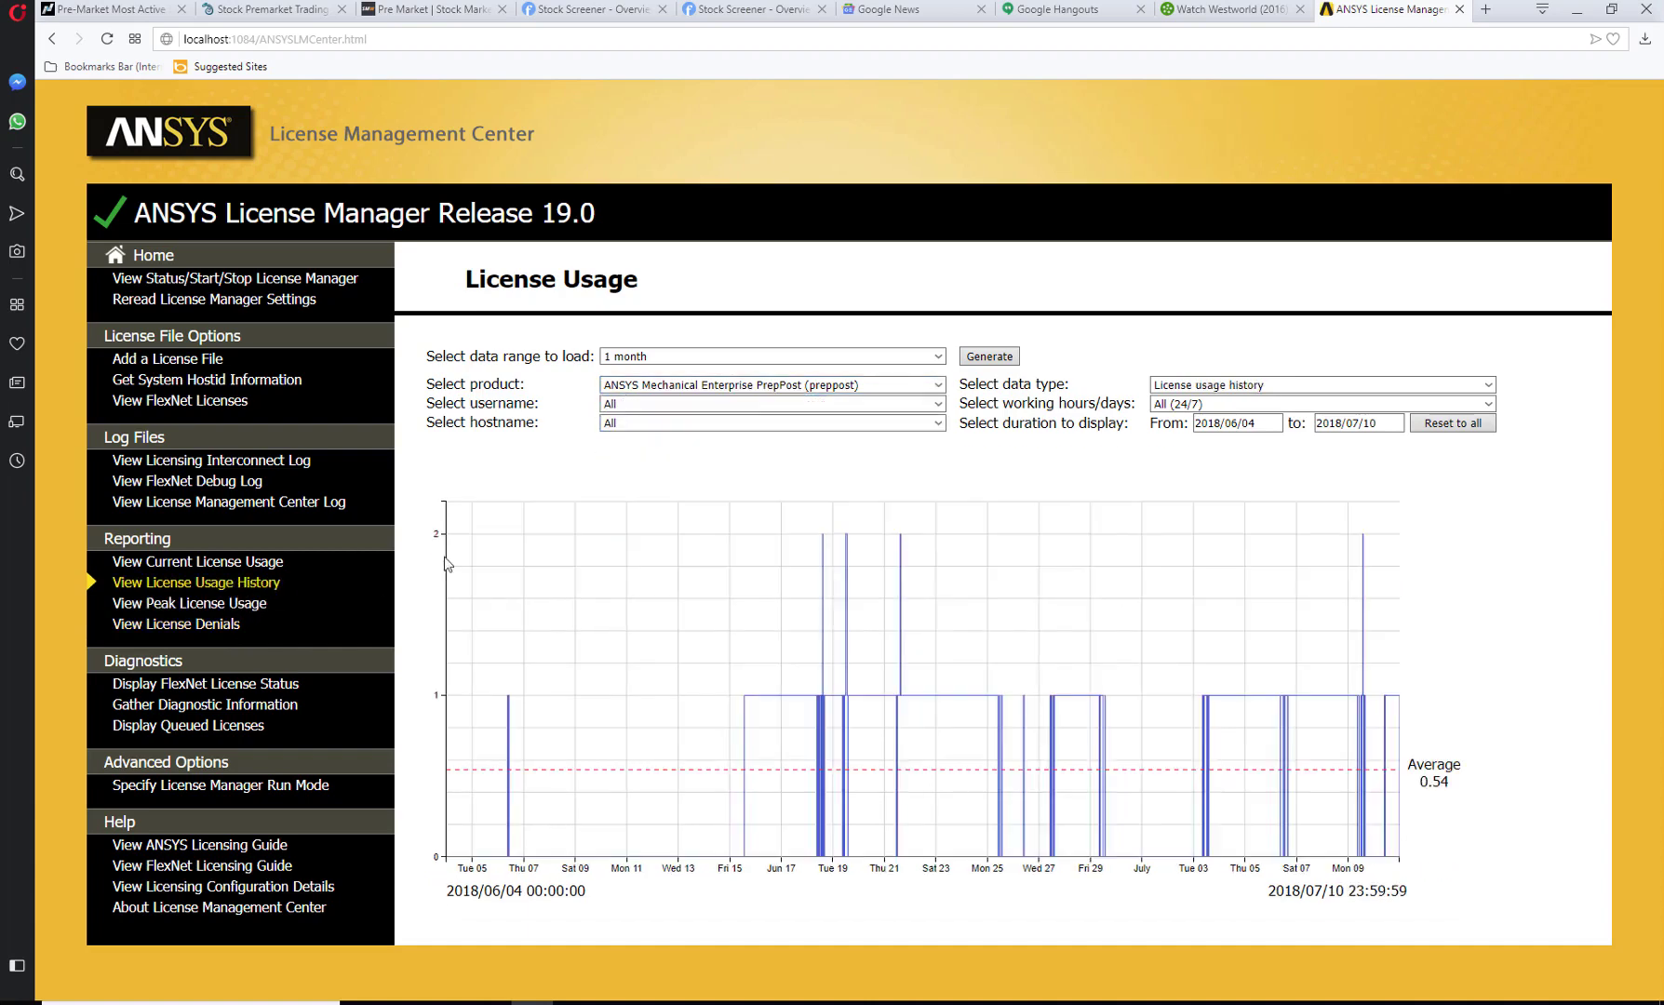
click(703, 387)
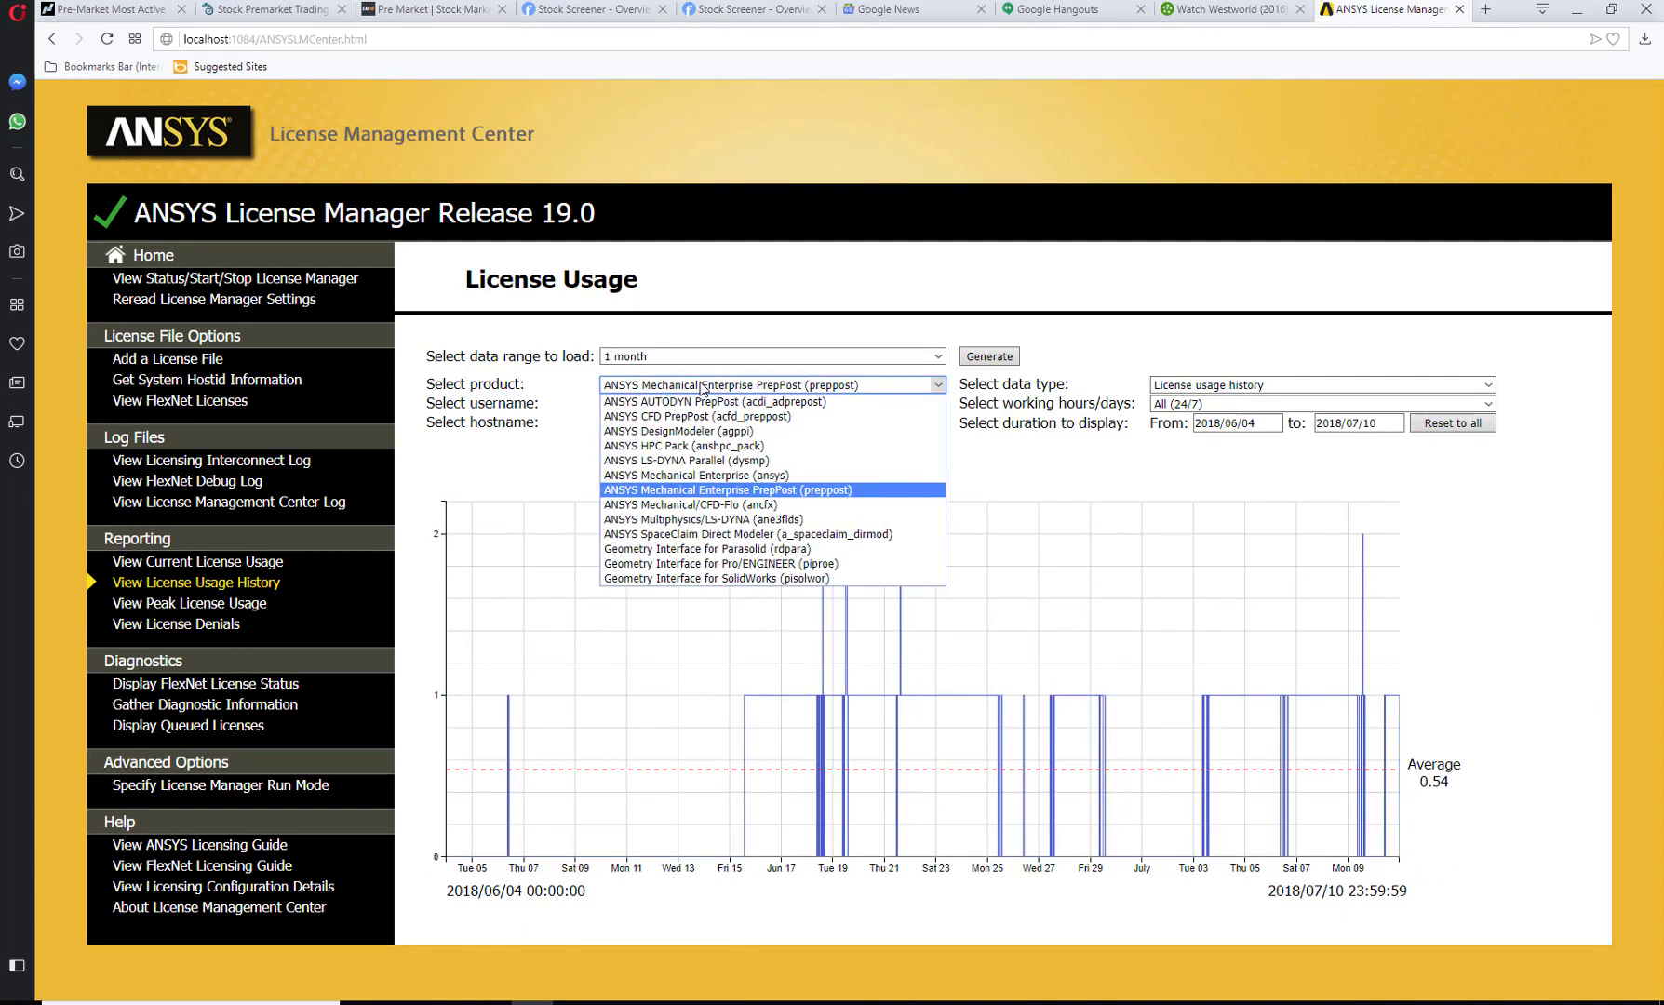
click(702, 387)
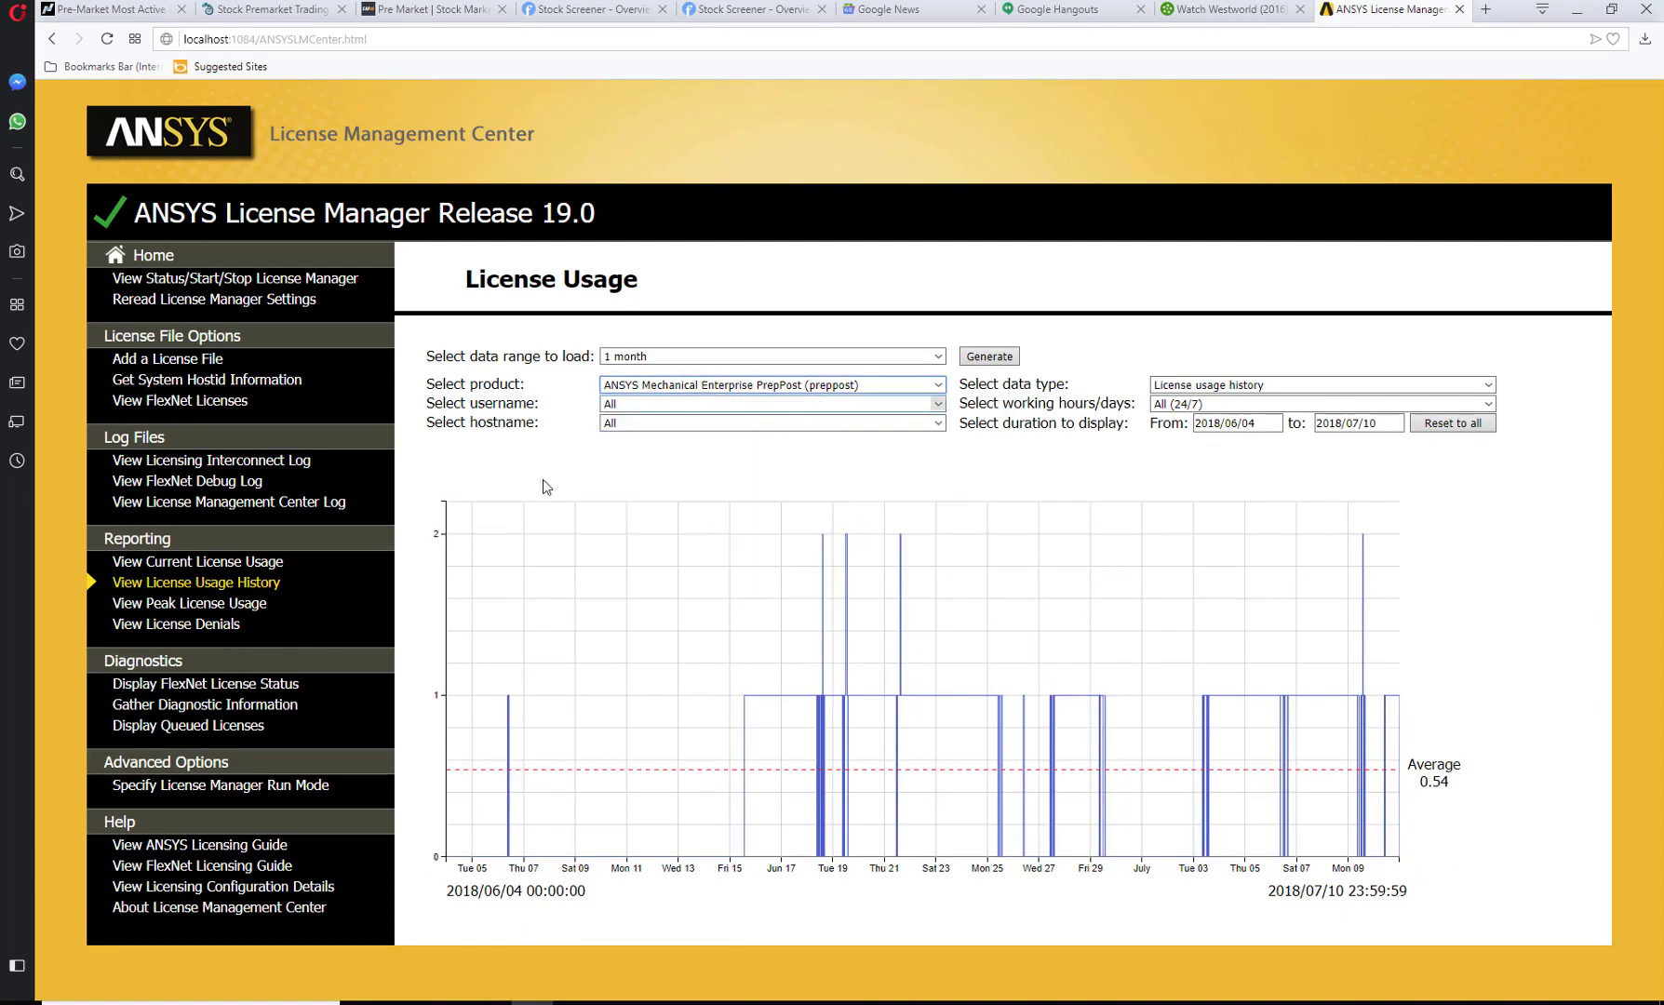
- Show Display FlexNet License Status under Diagnostics and scroll the feature usage list
click(173, 687)
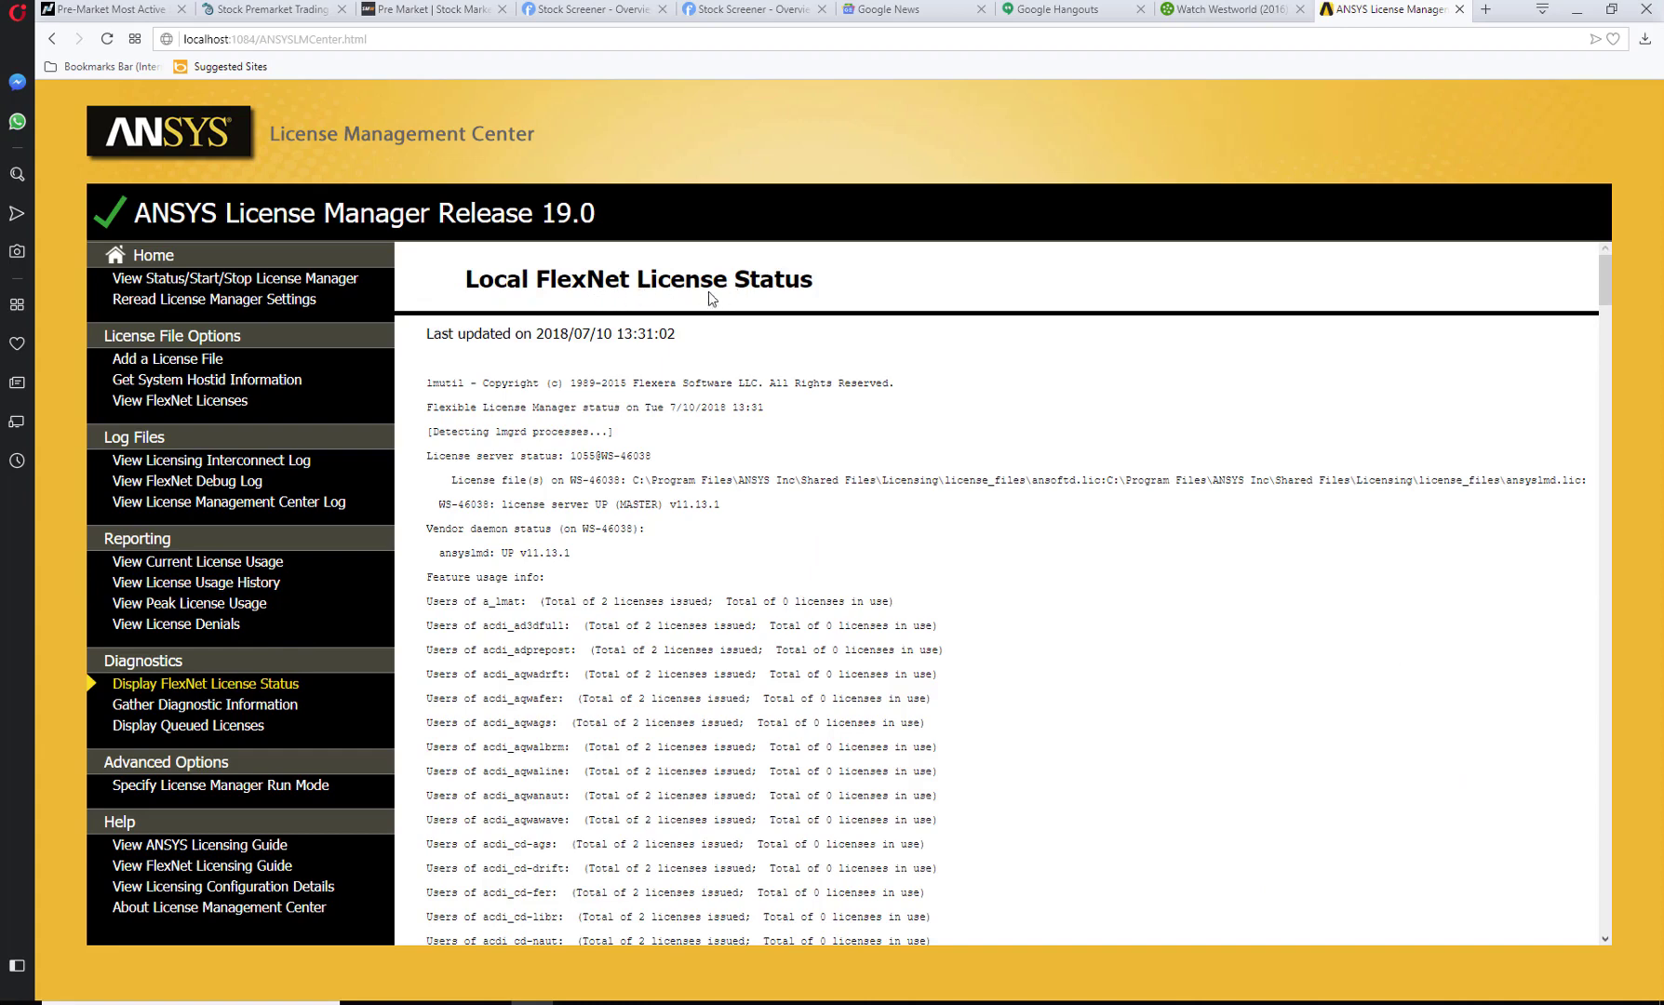
scroll(735, 593, down, 2)
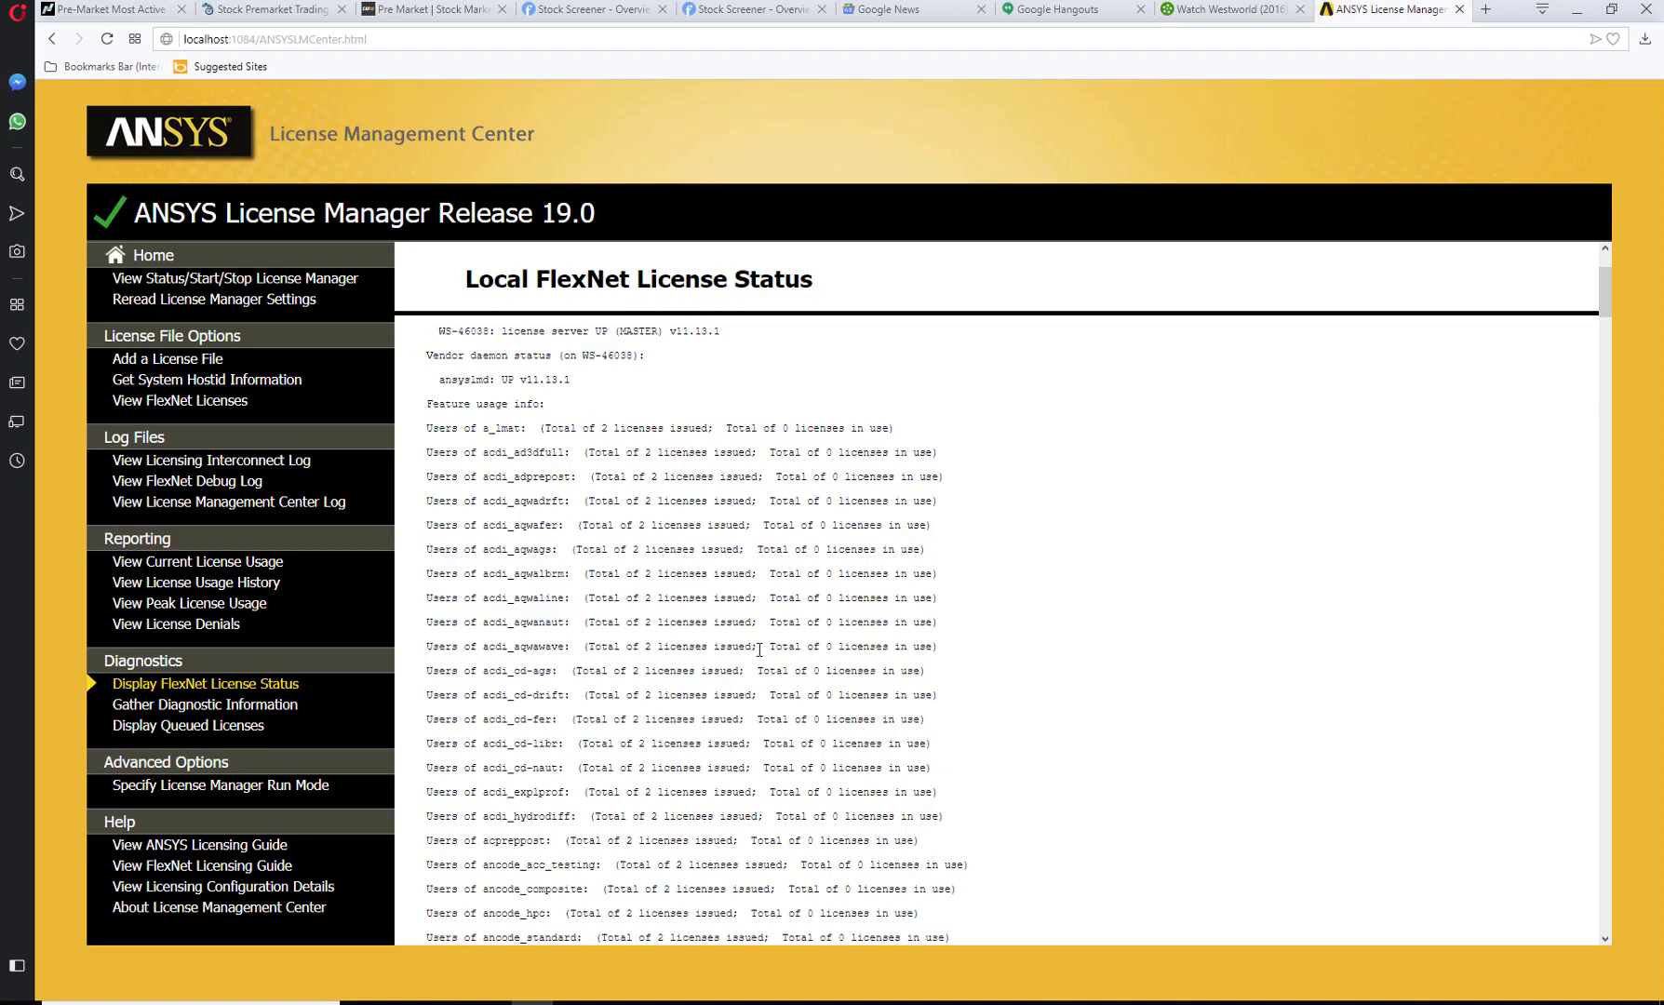
scroll(850, 648, down, 15)
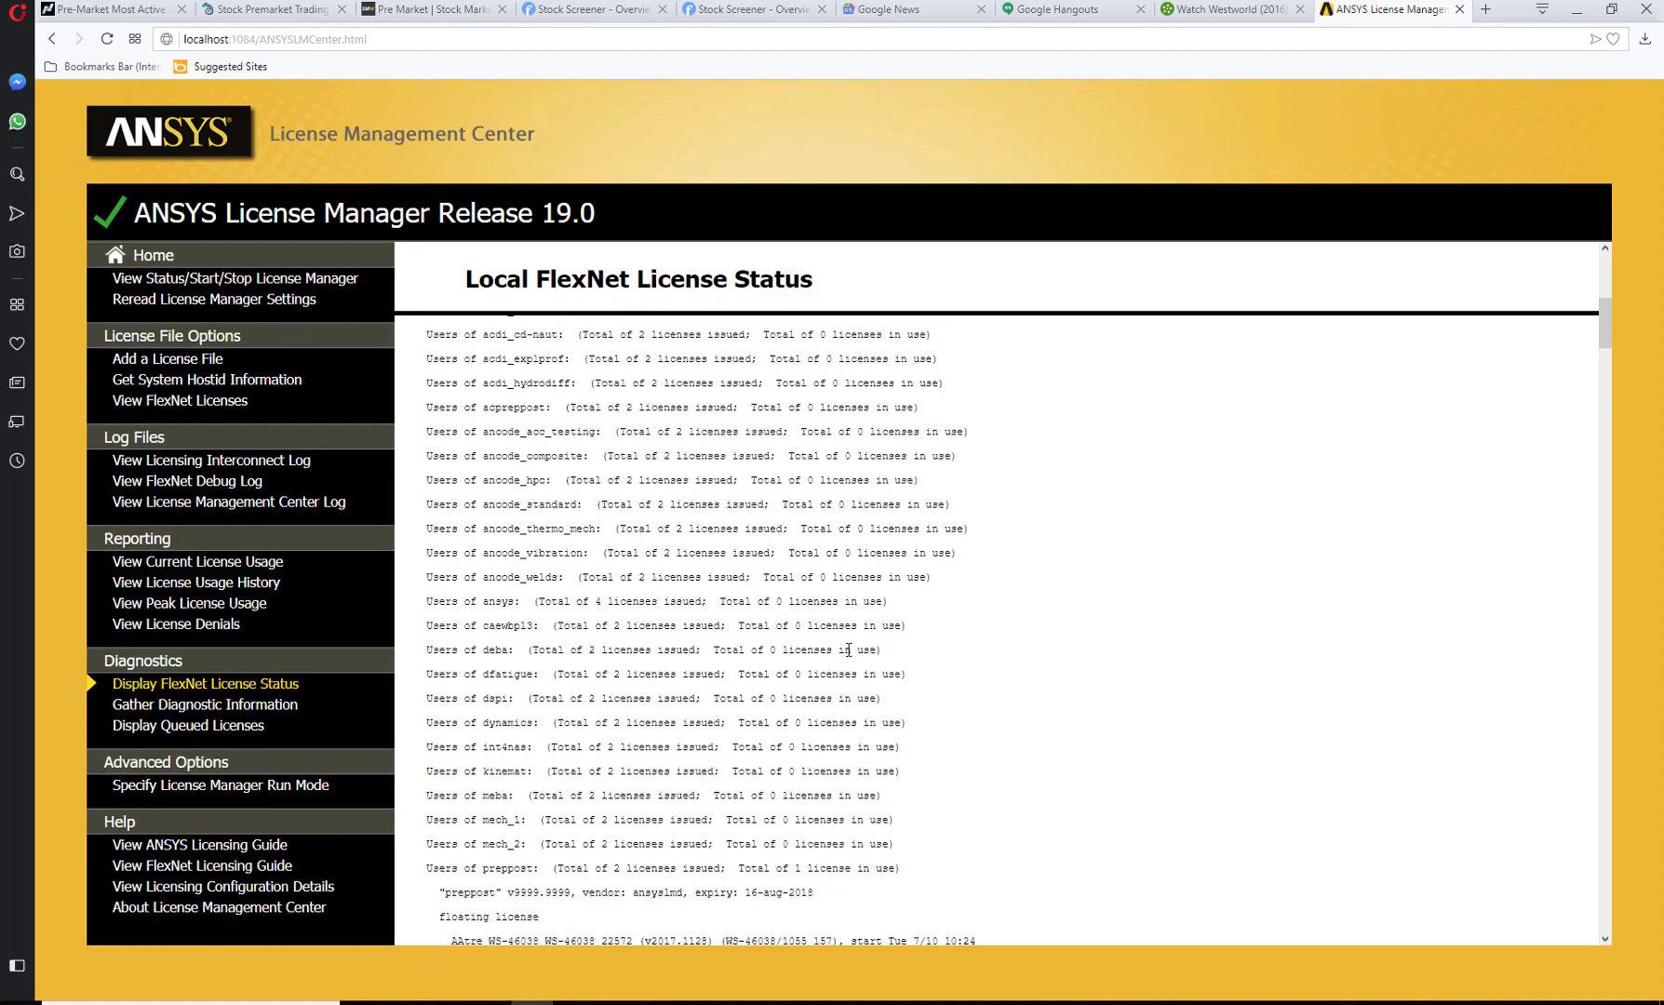
scroll(847, 650, down, 4)
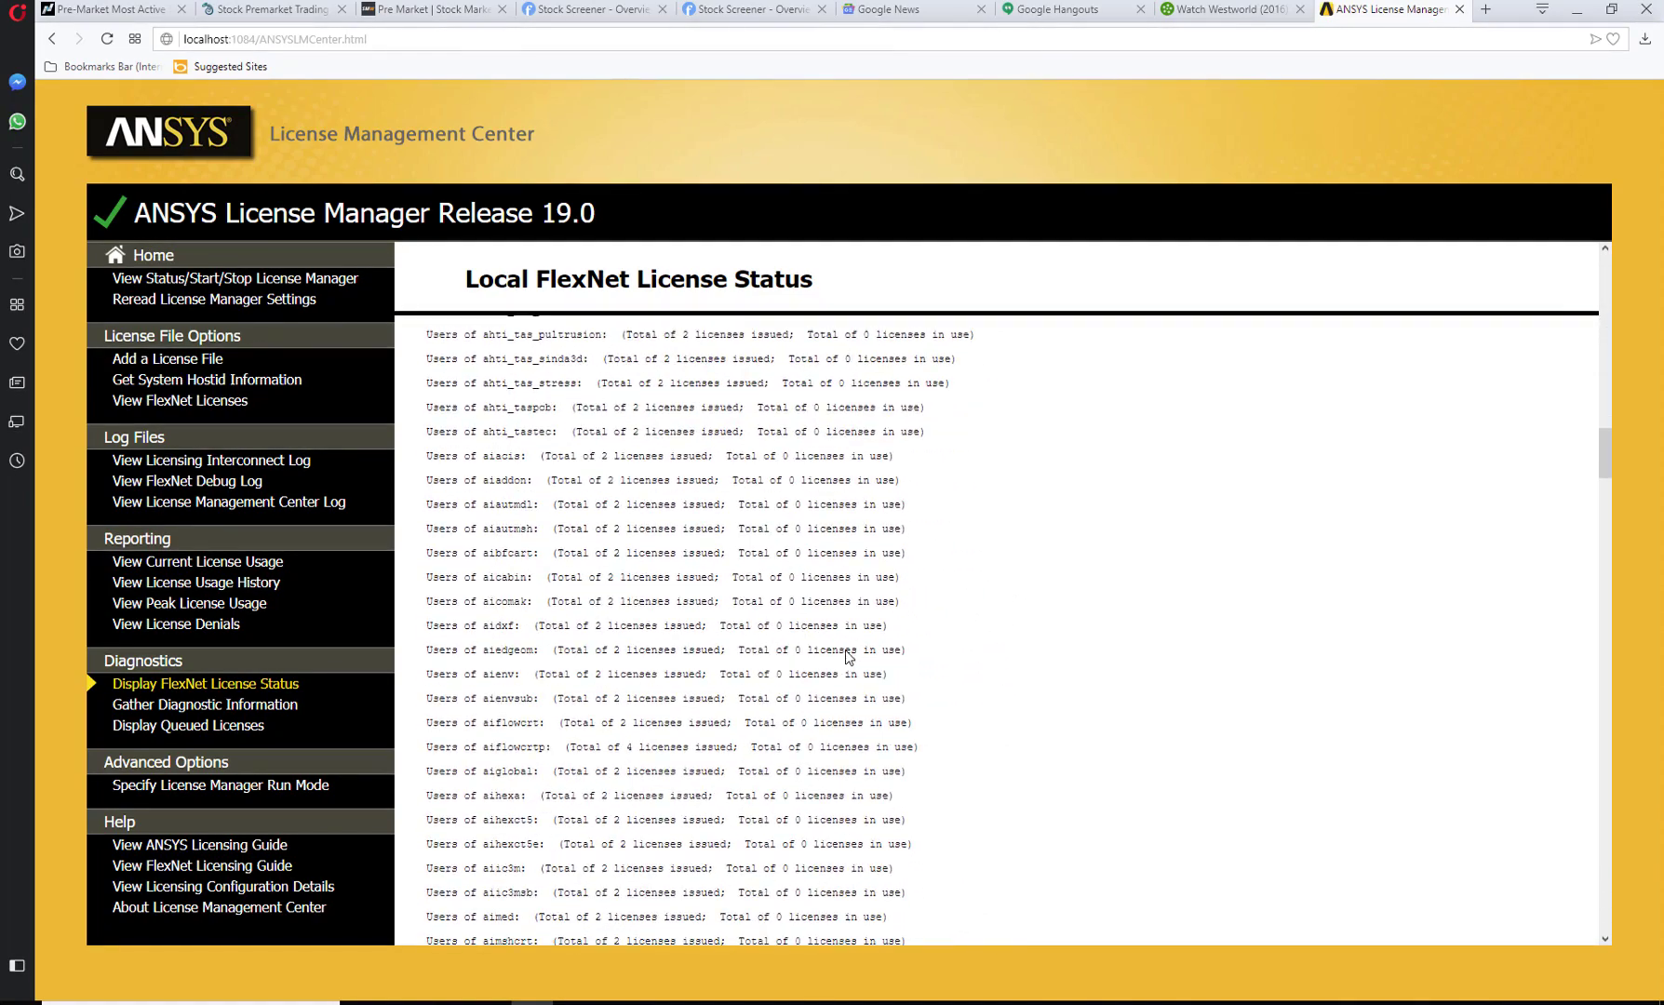
scroll(858, 800, up, 6)
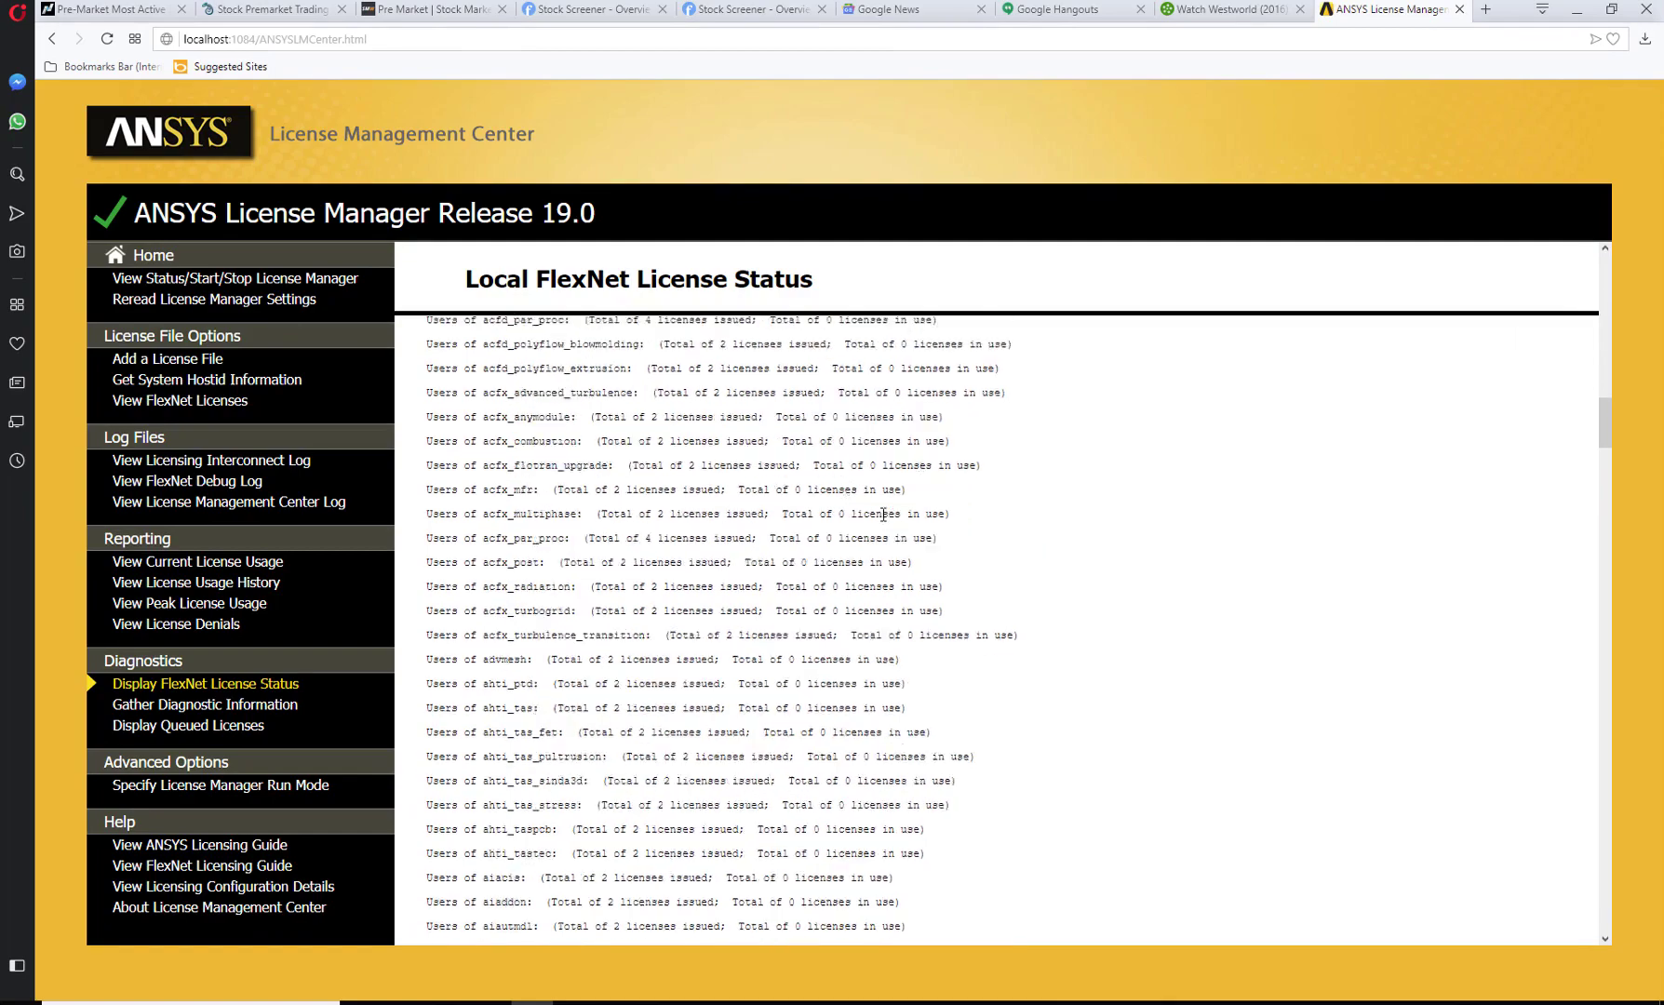
scroll(889, 510, up, 7)
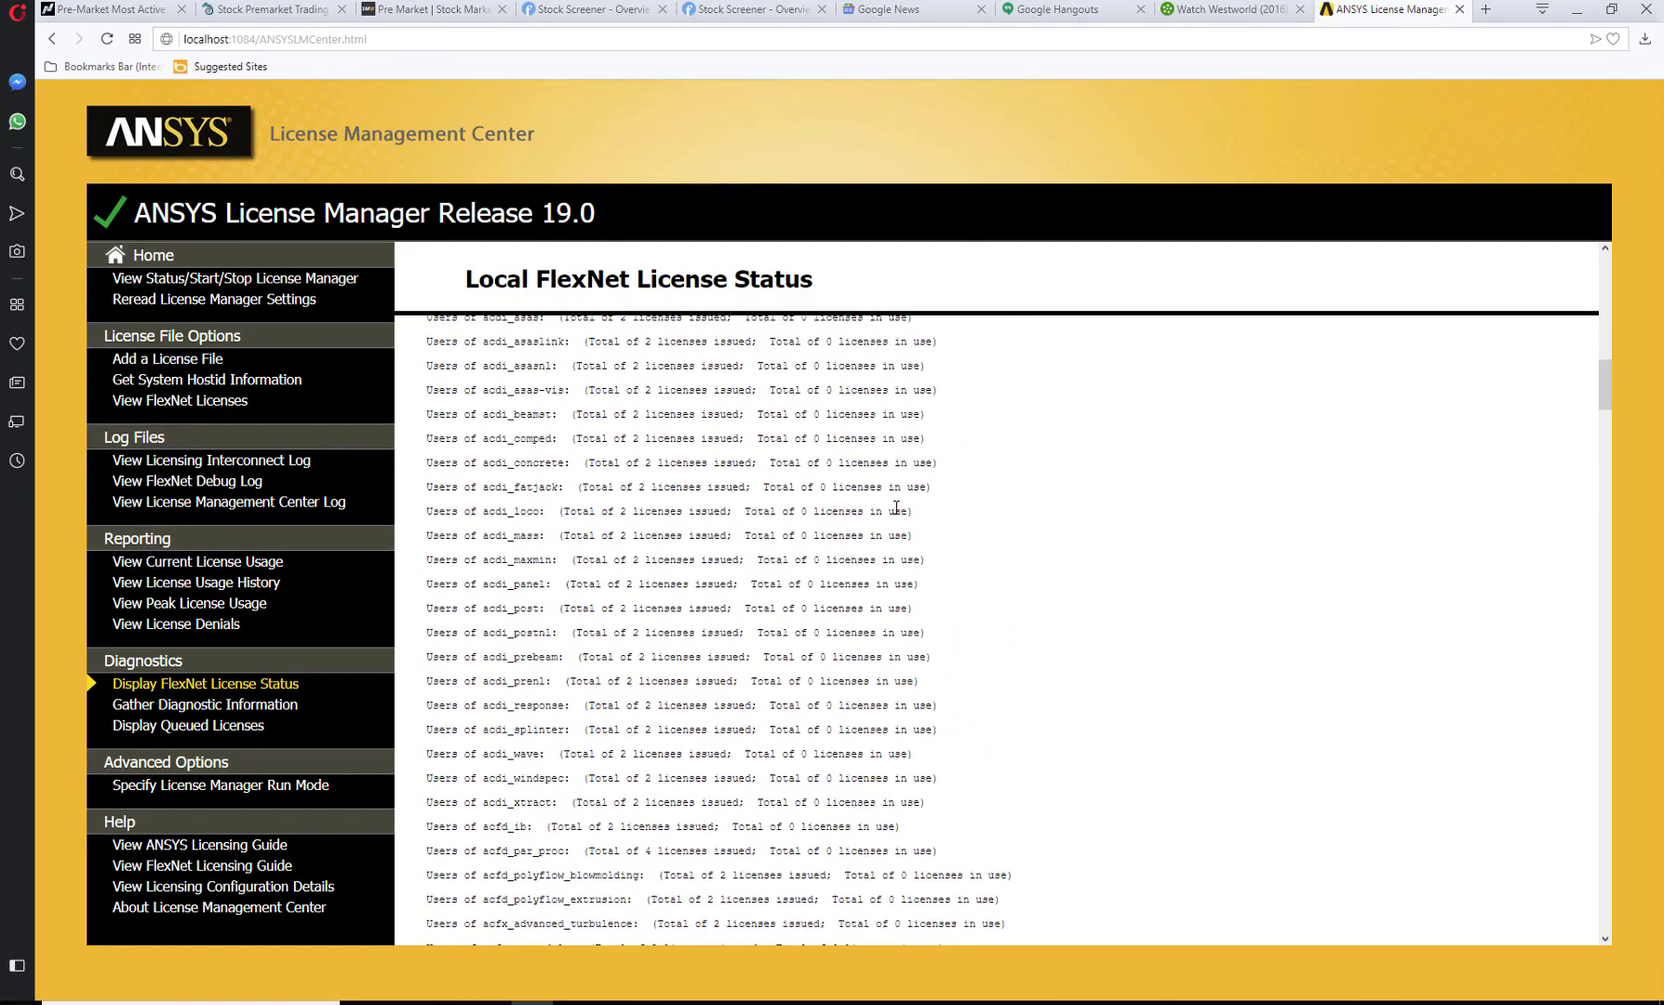
scroll(897, 507, down, 8)
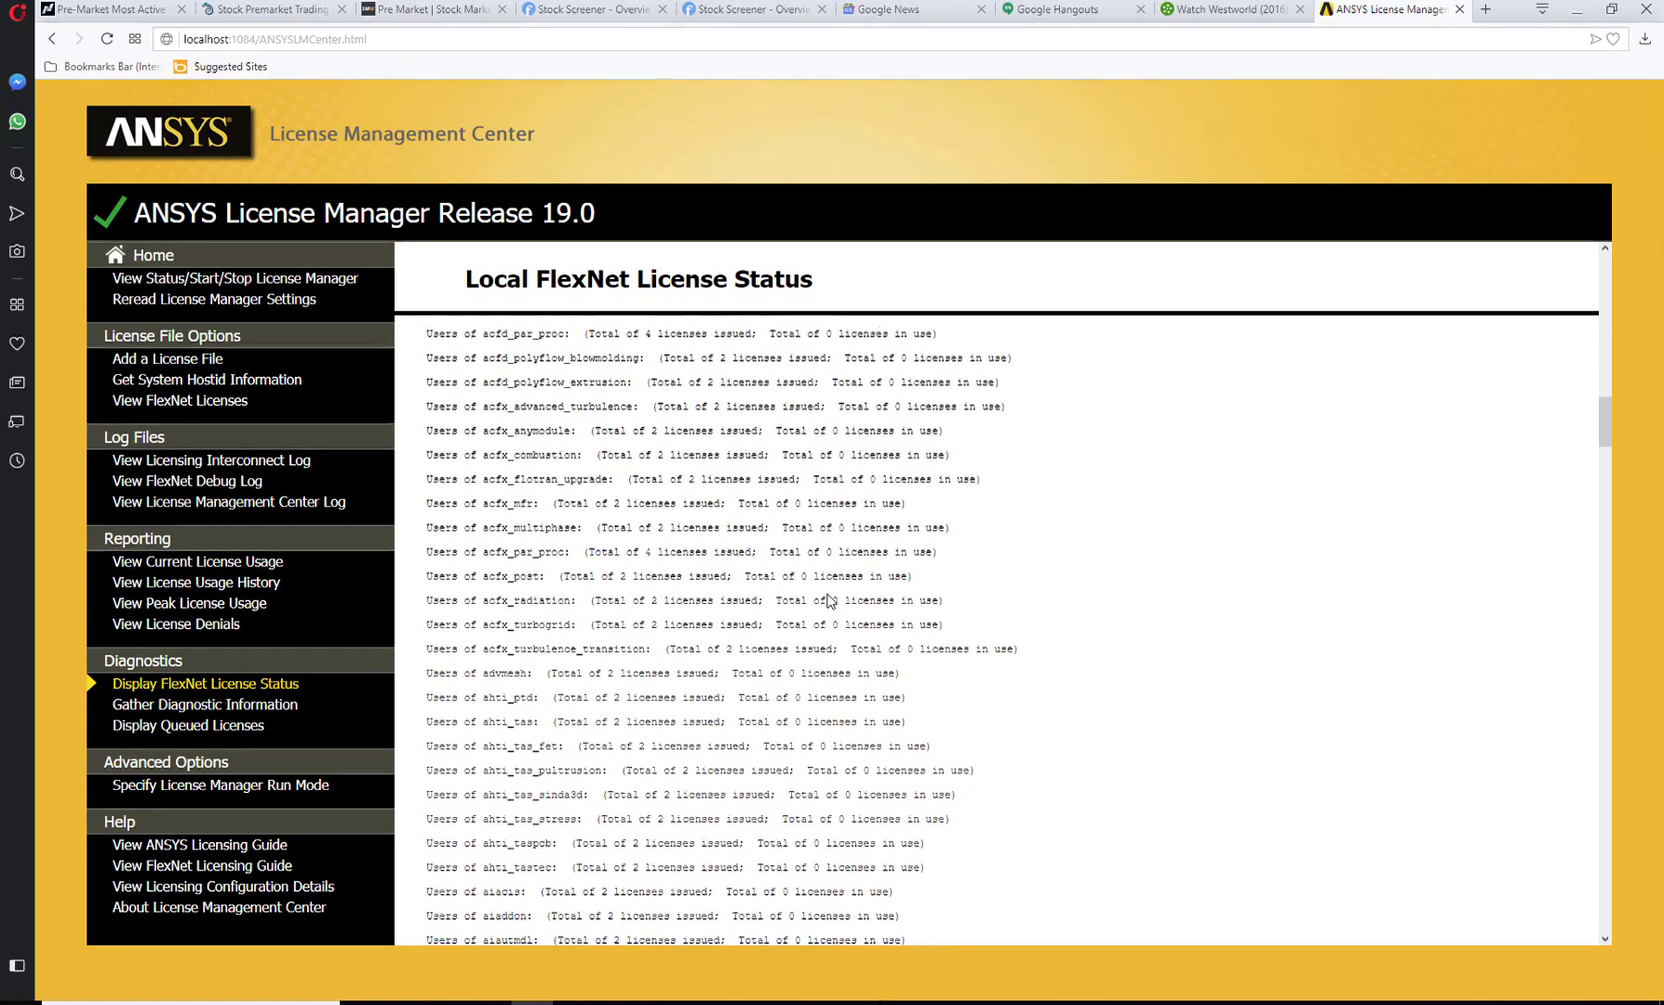
- Visit Gather Diagnostic Information, then Display Queued Licenses showing 'No queued features.'
click(270, 711)
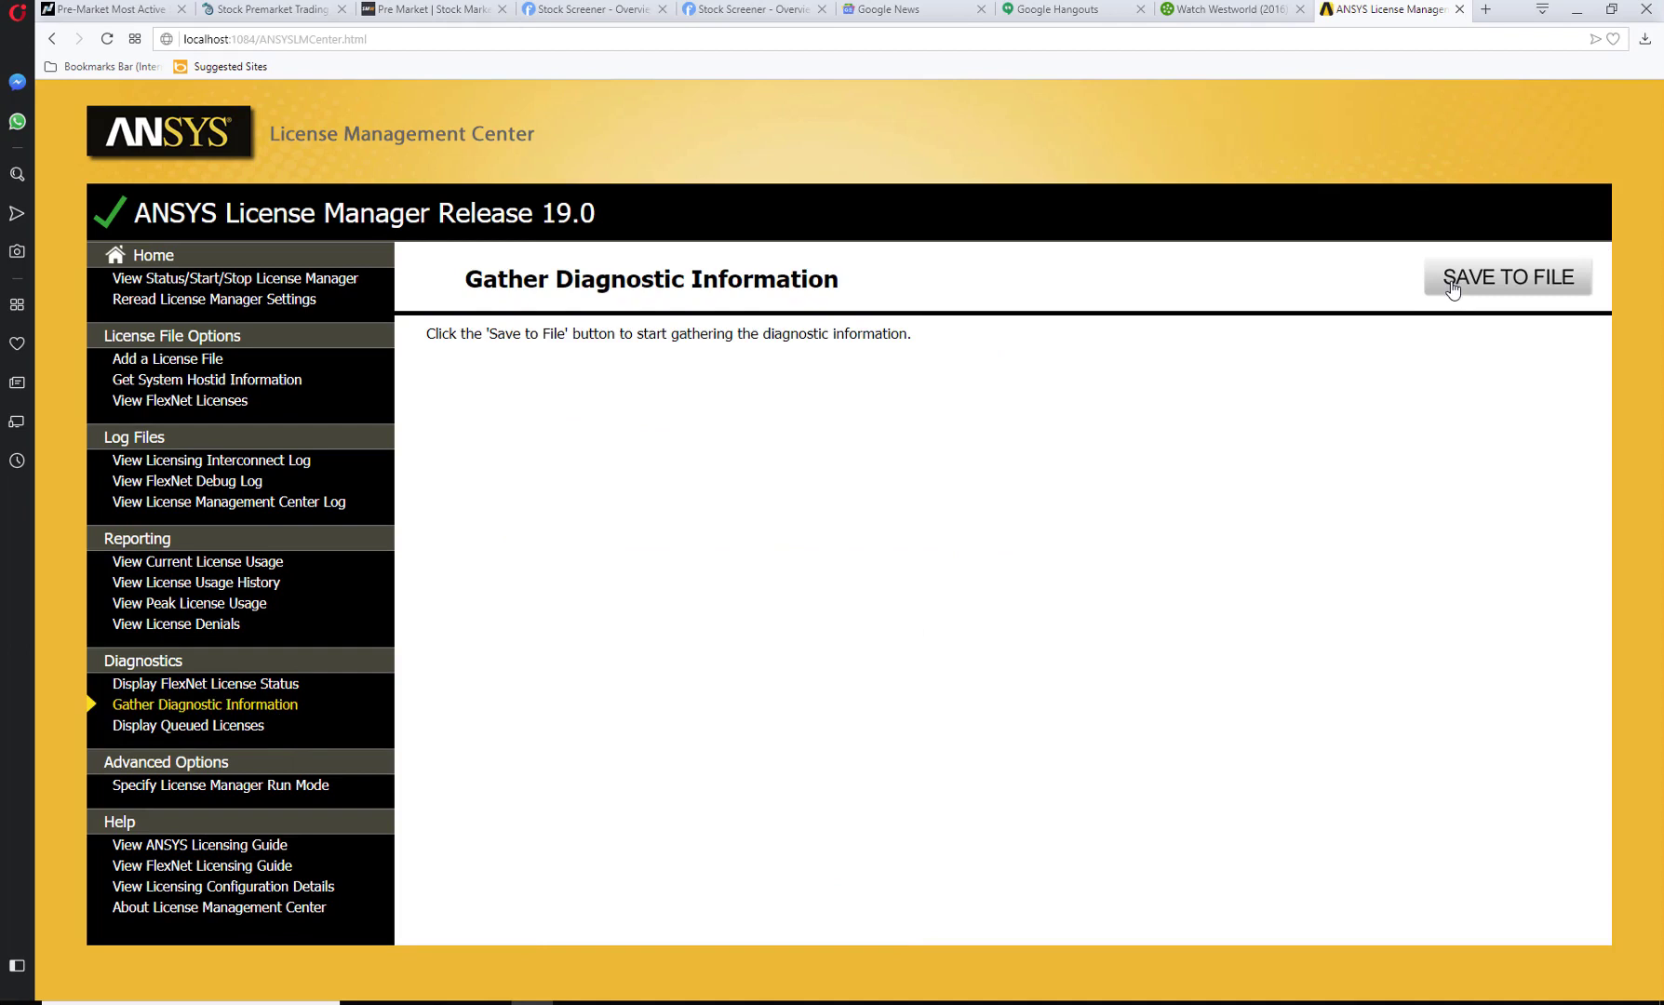
click(168, 728)
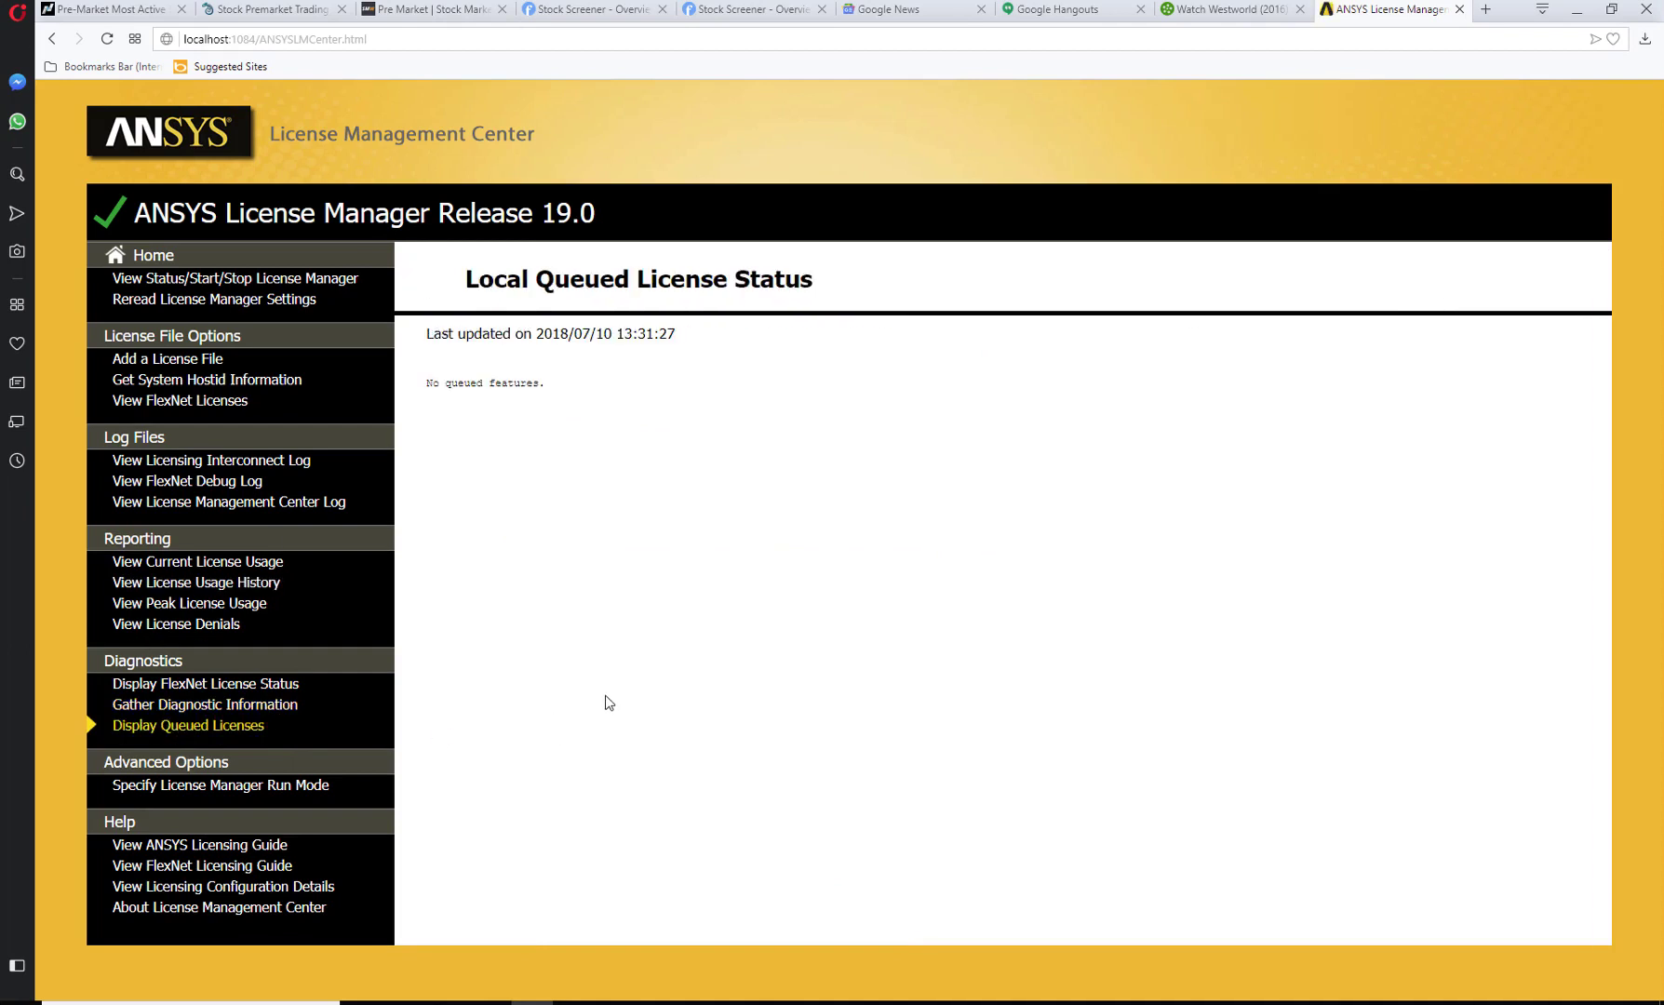
drag(429, 382, 596, 389)
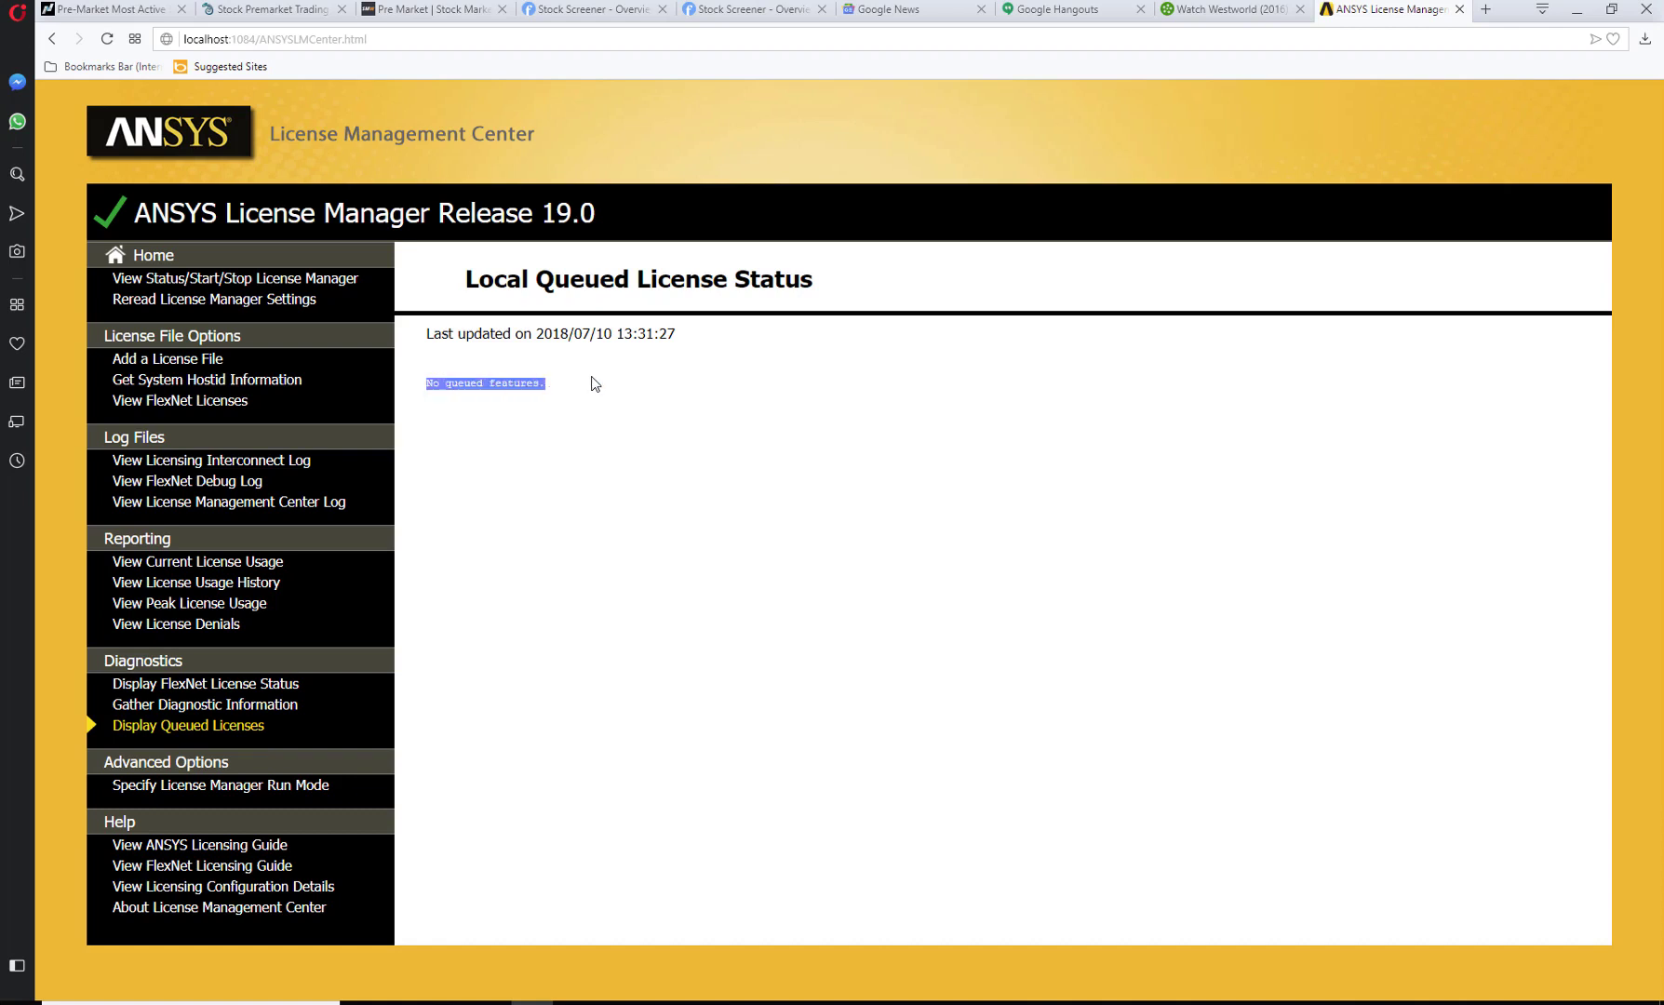
click(593, 391)
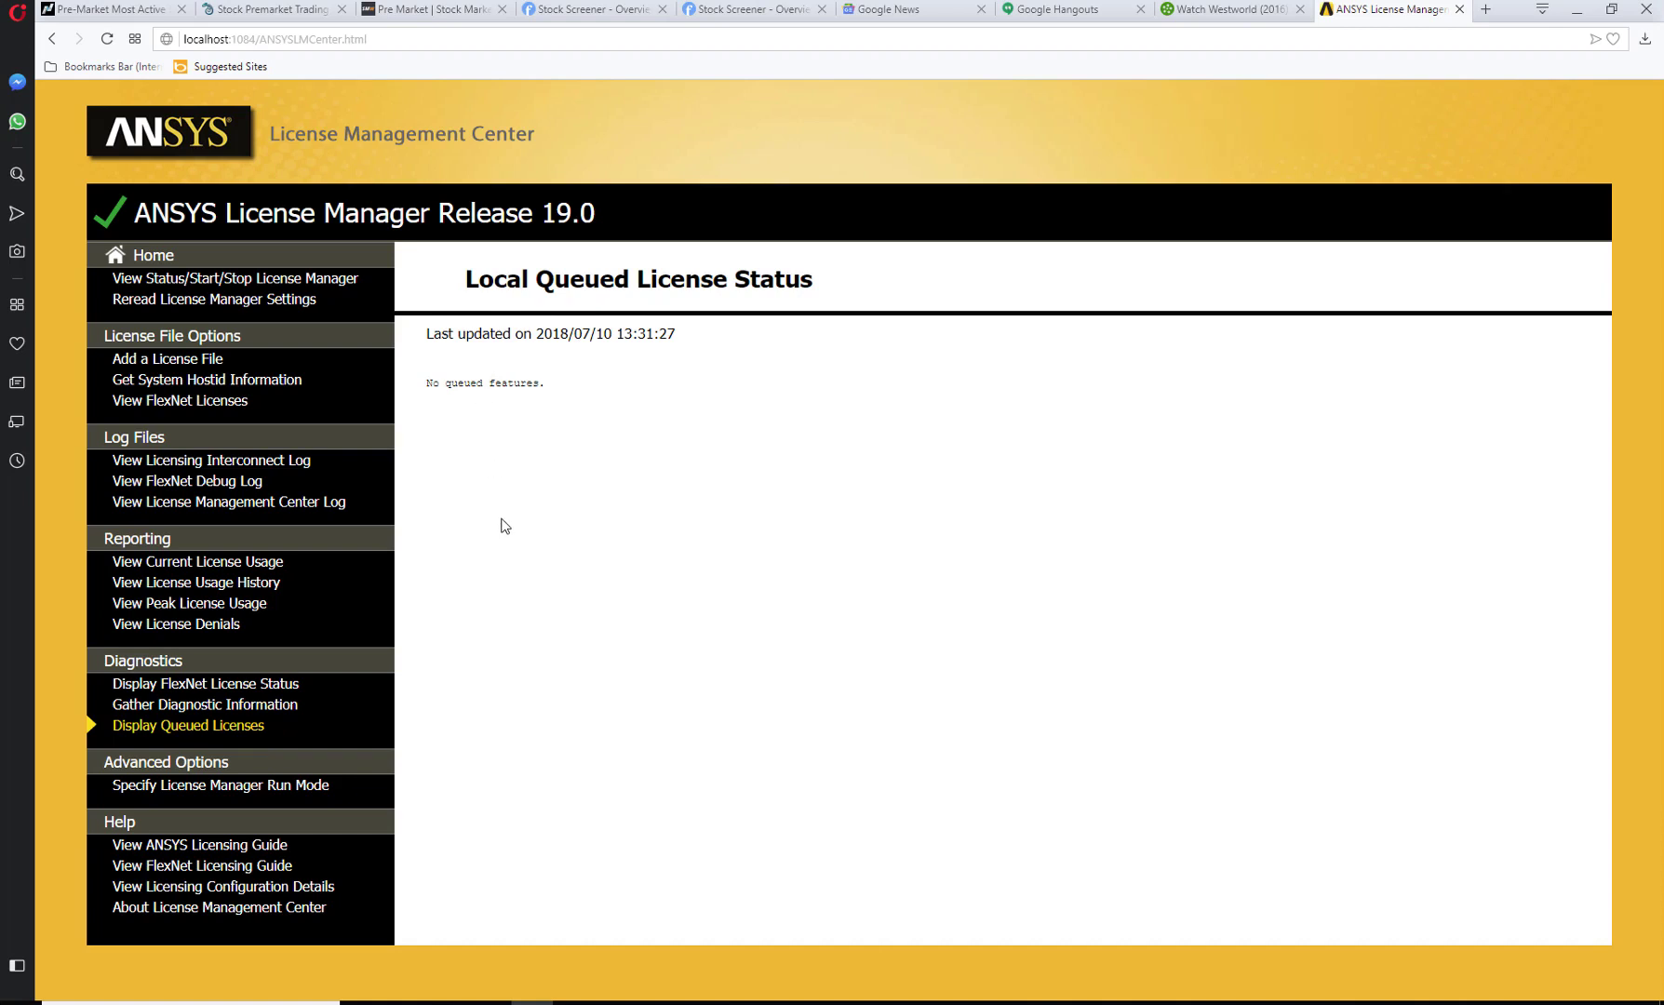
- Visit the License Manager Run Mode page, FlexNet License Status, then Current License Usage
click(197, 787)
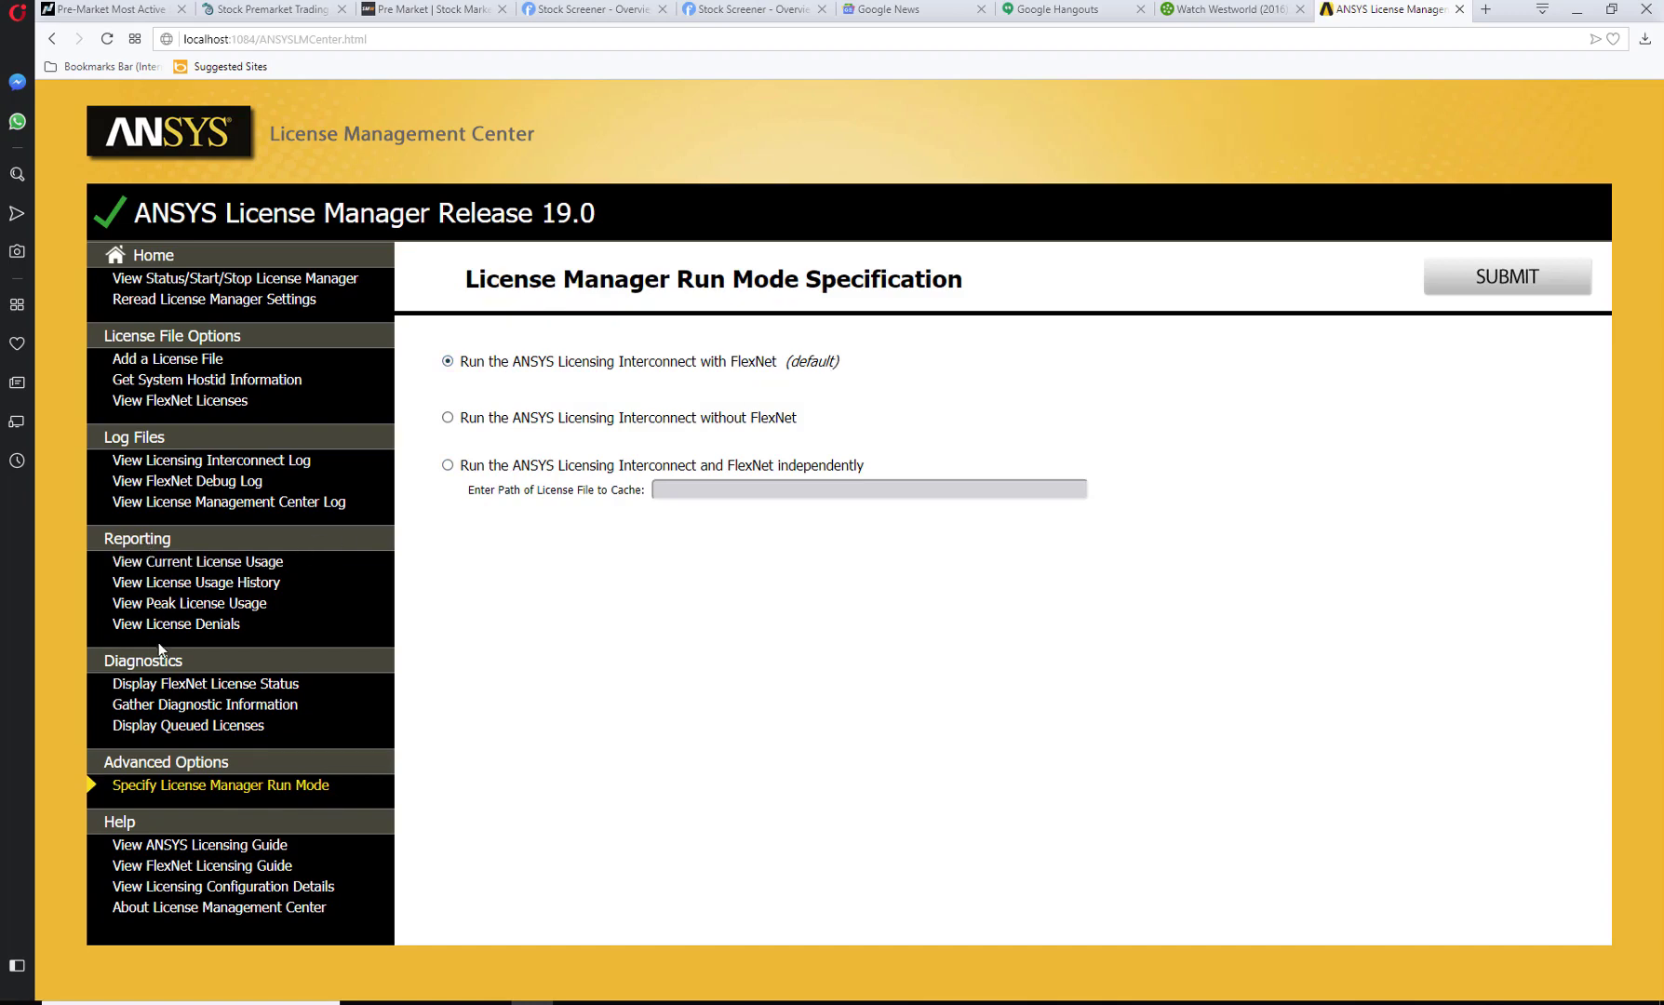
click(146, 686)
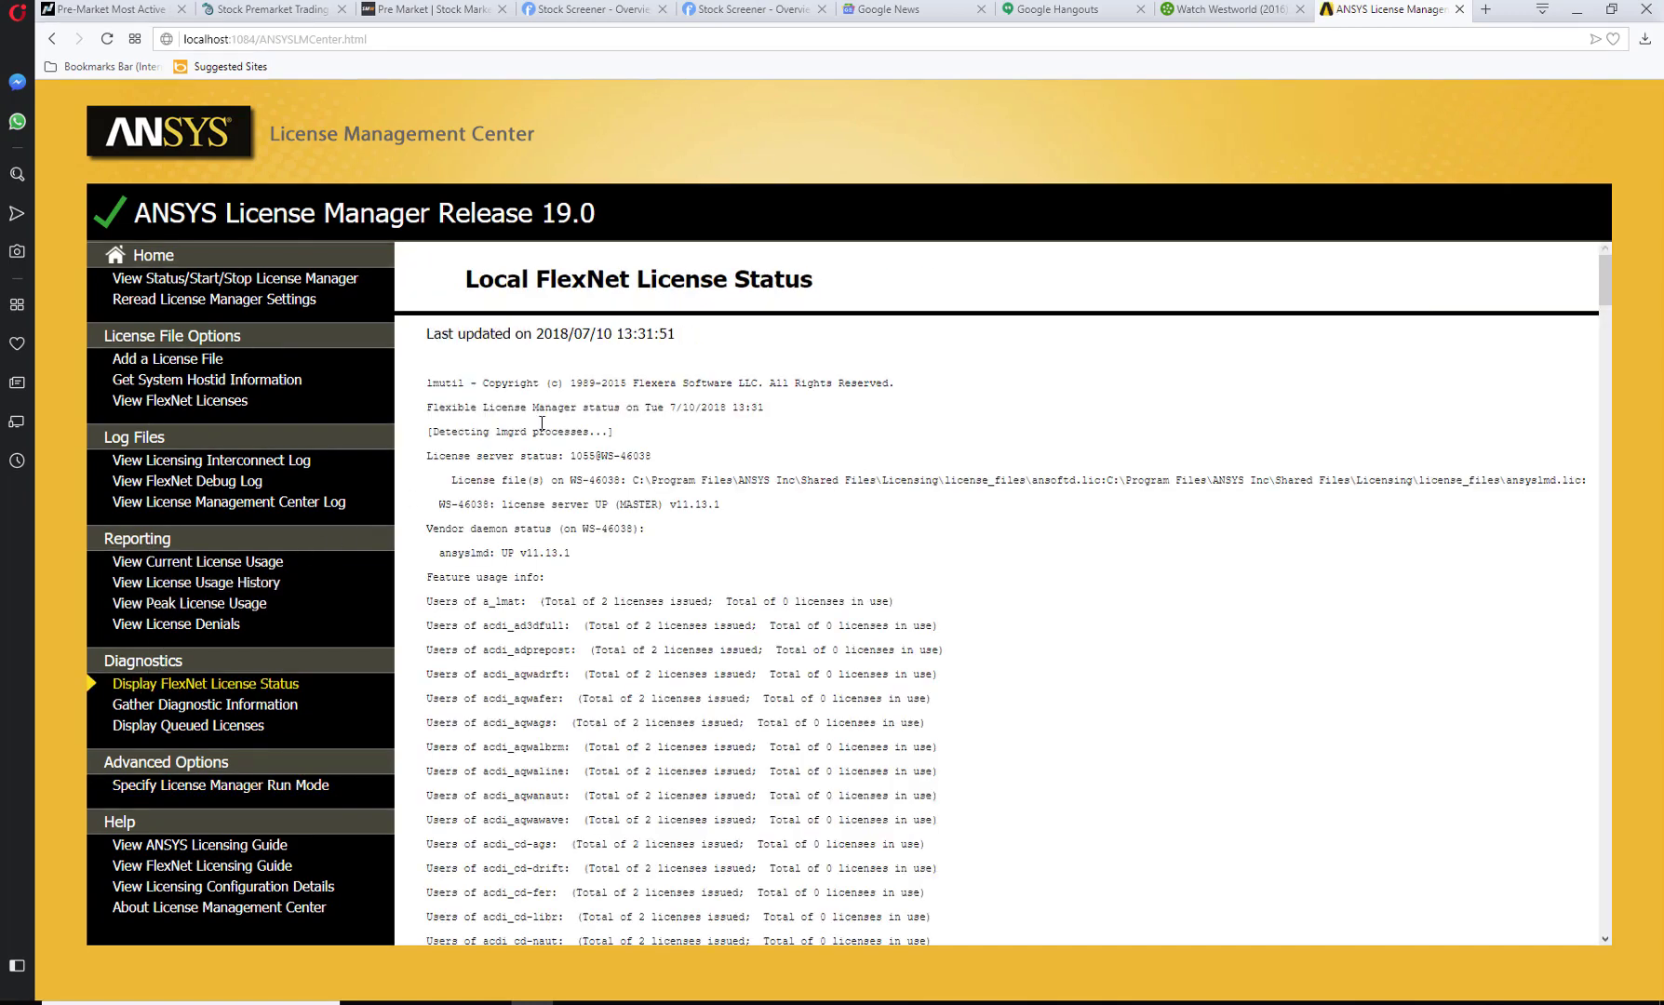
click(158, 561)
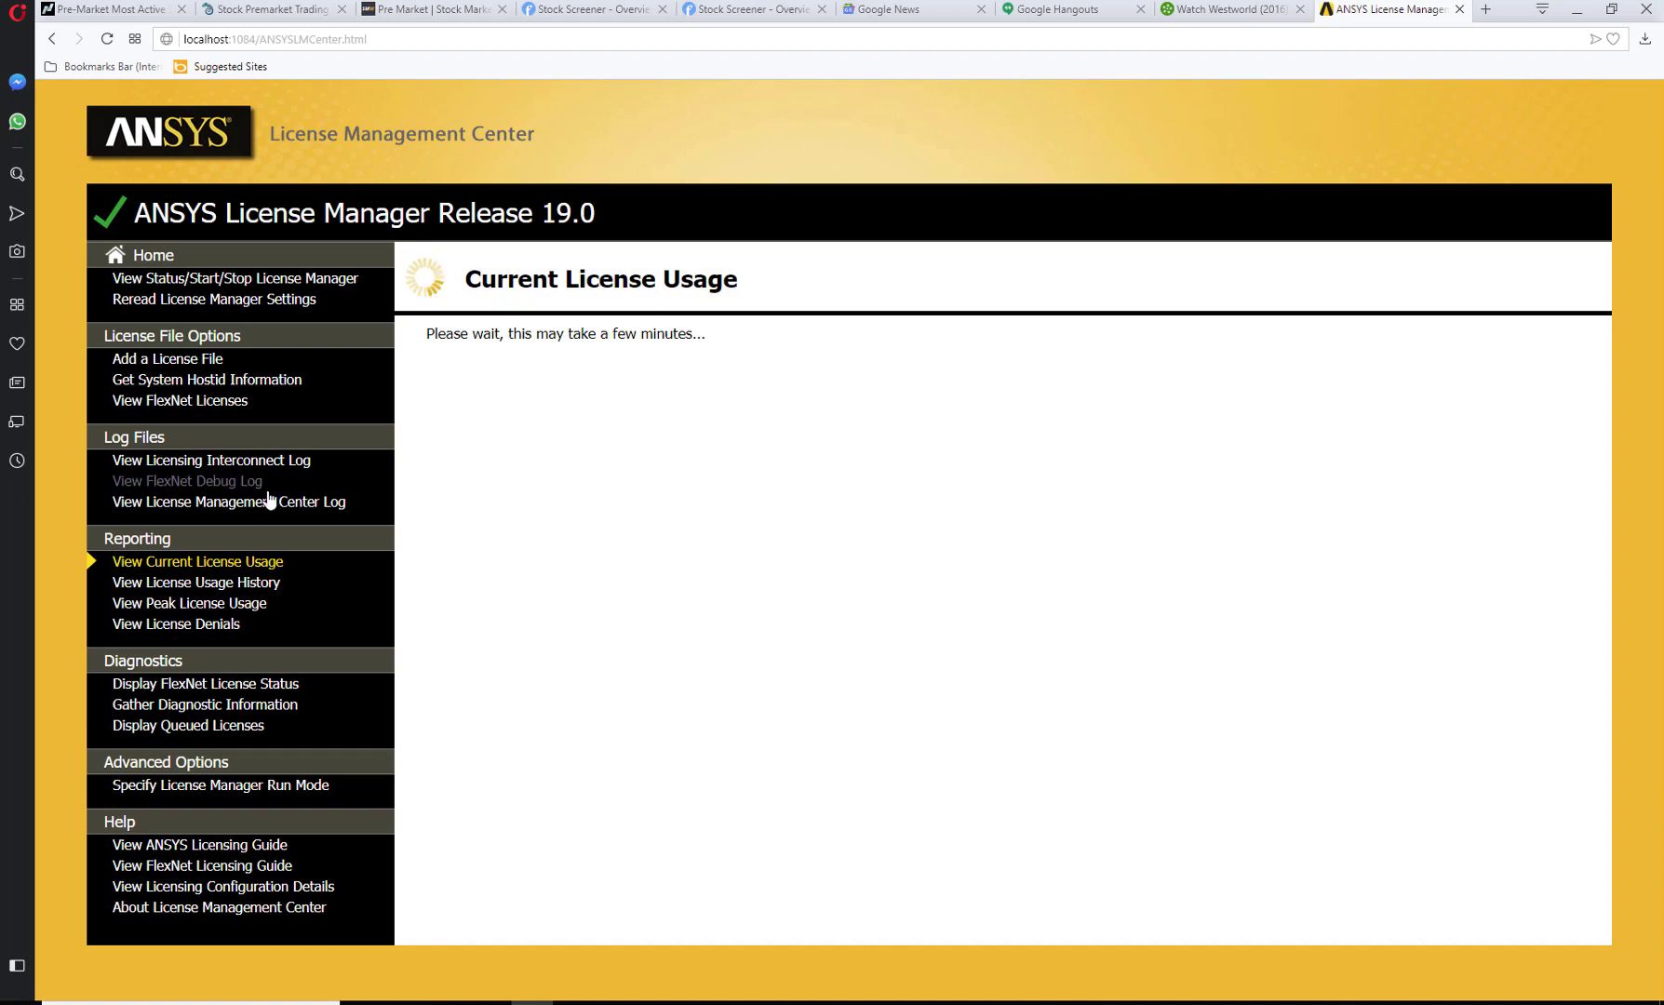
- View the Licensing Interconnect, License Management Center and FlexNet debug logs
click(244, 462)
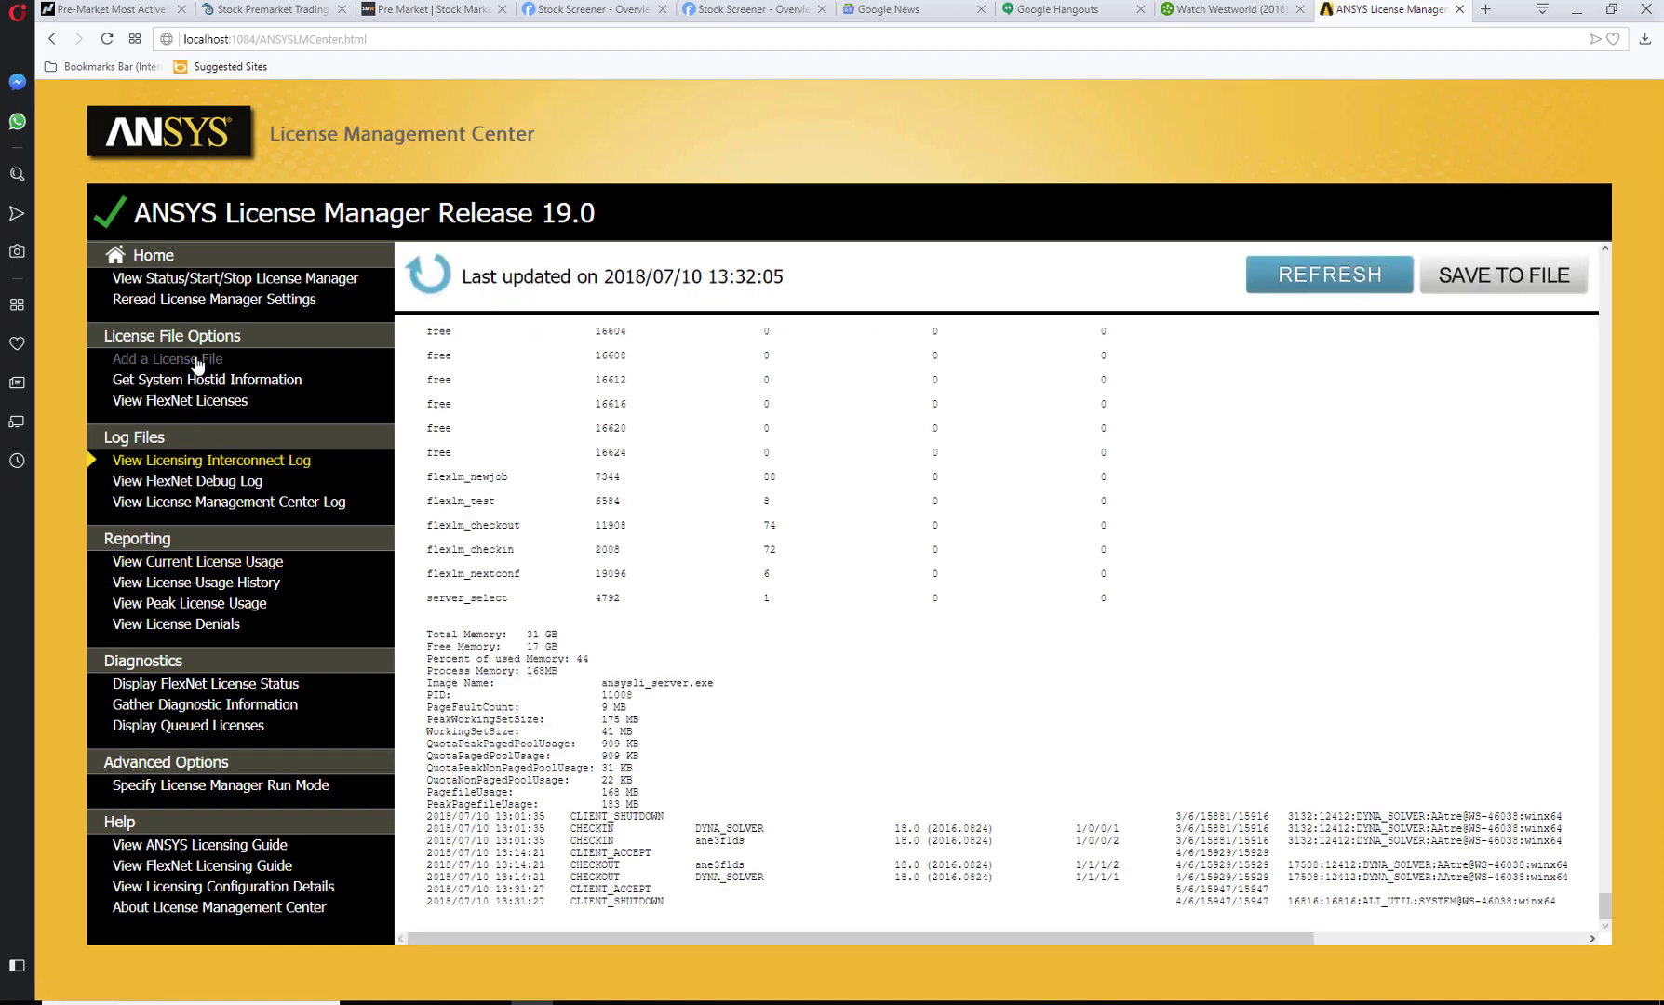
click(202, 281)
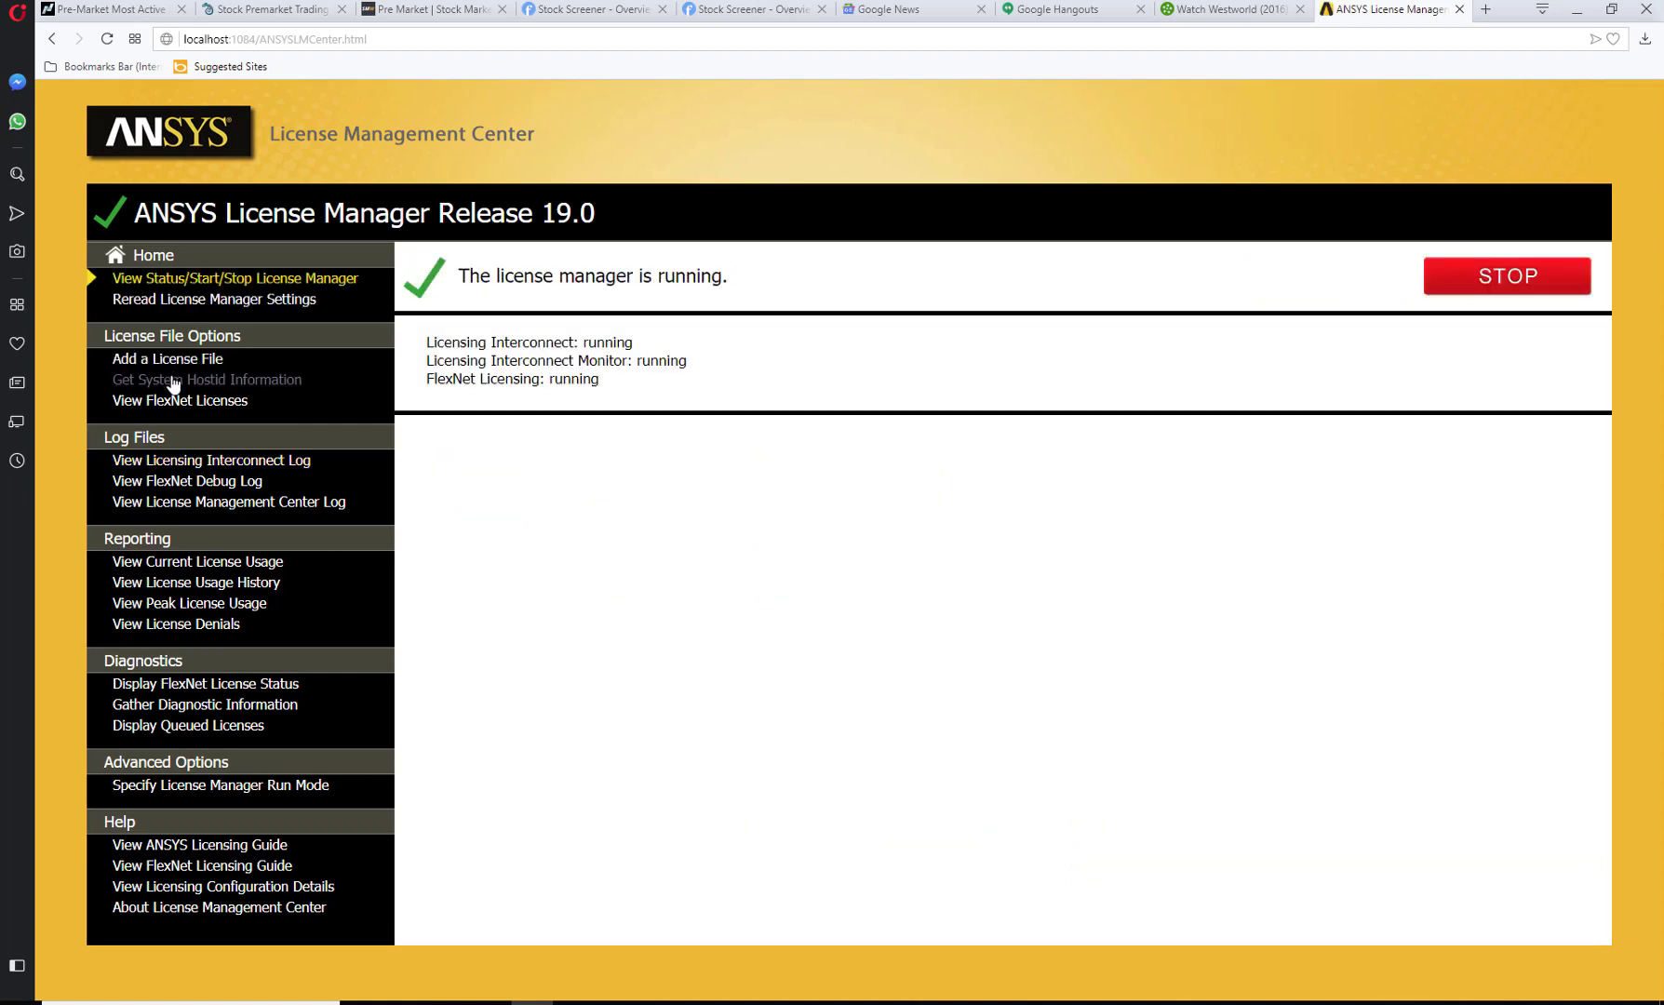
click(222, 462)
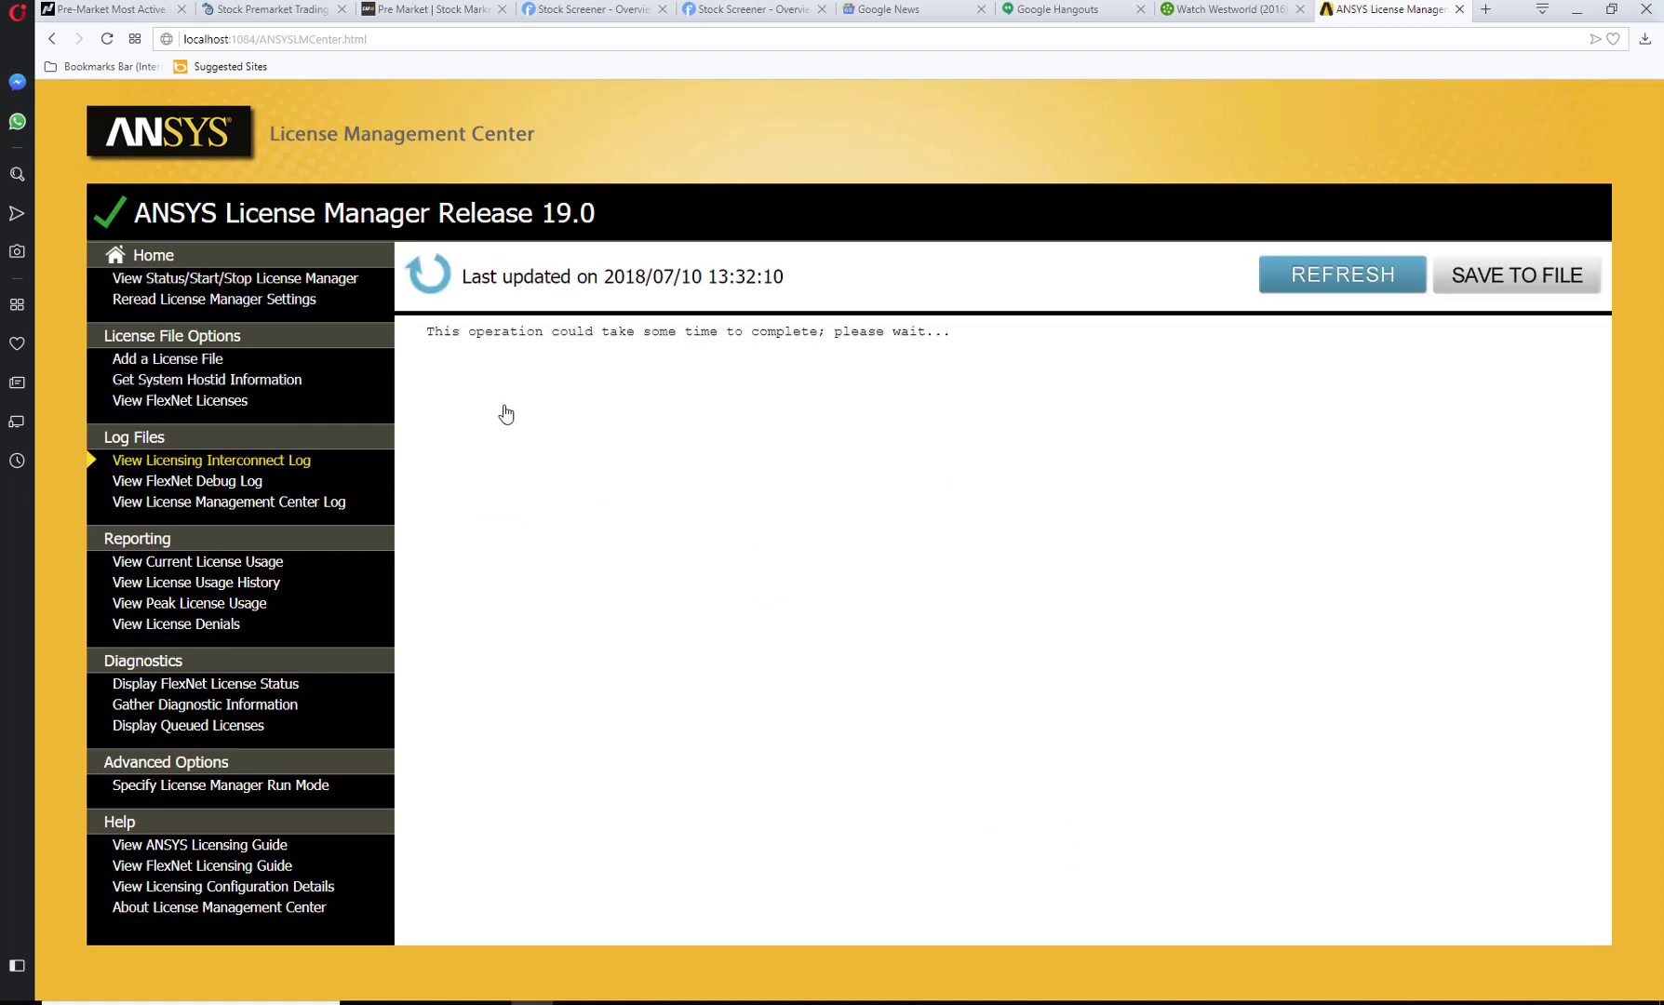
click(245, 502)
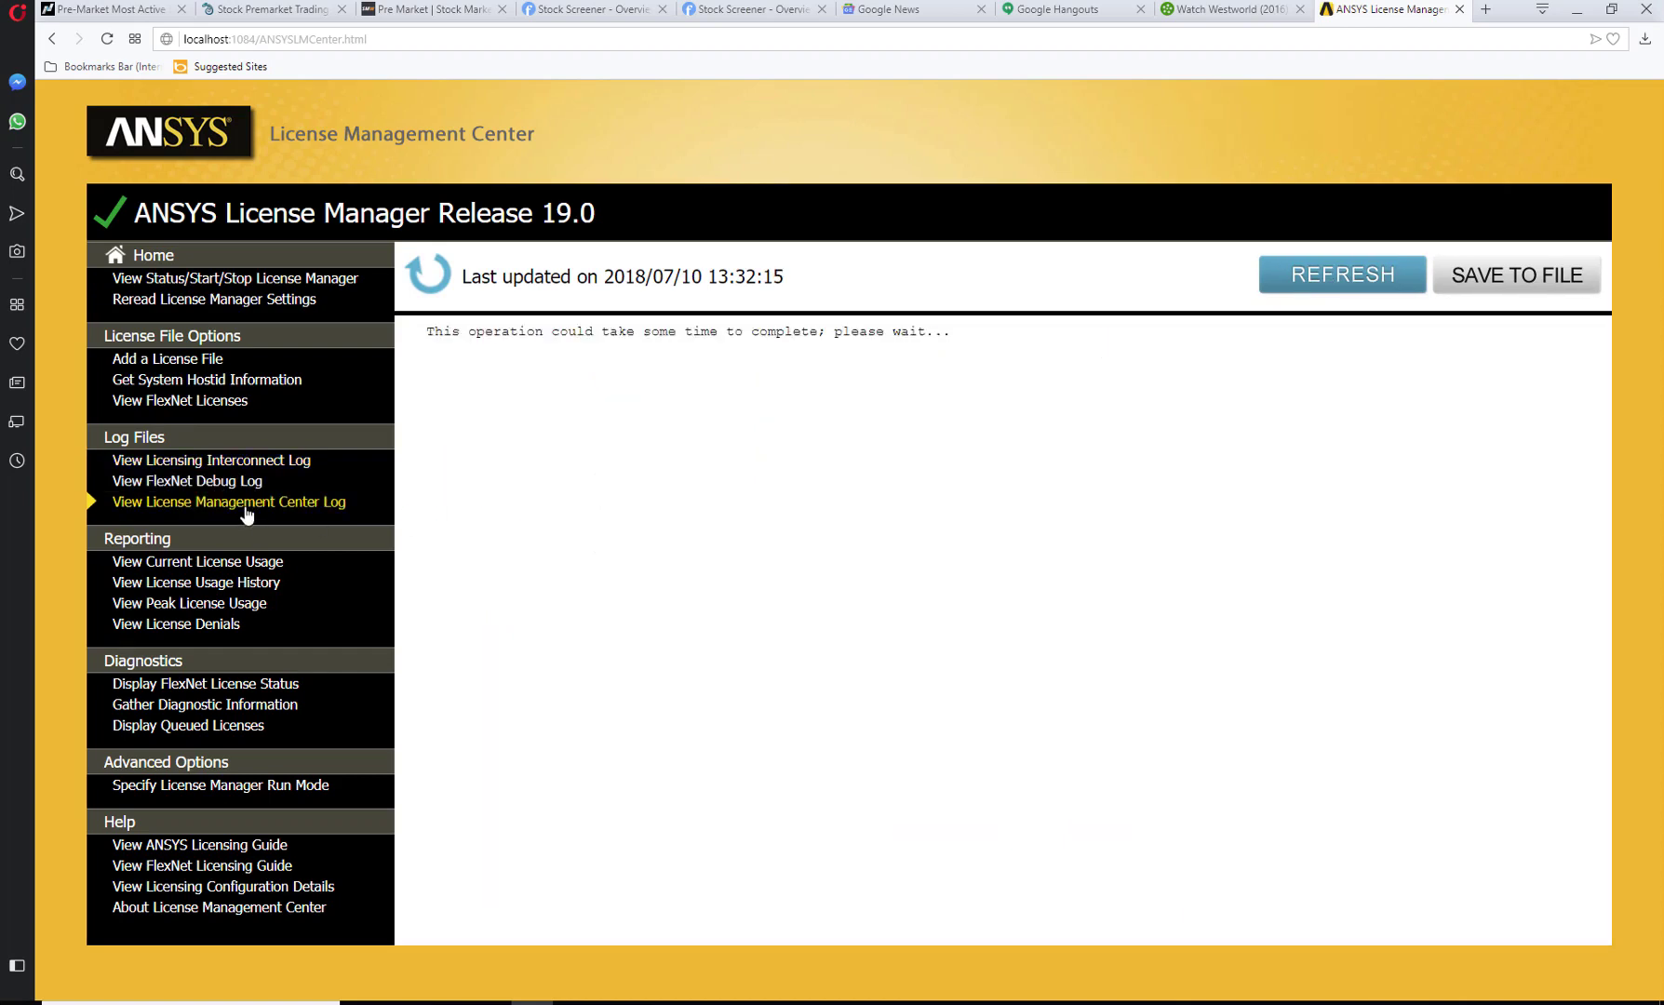
click(218, 483)
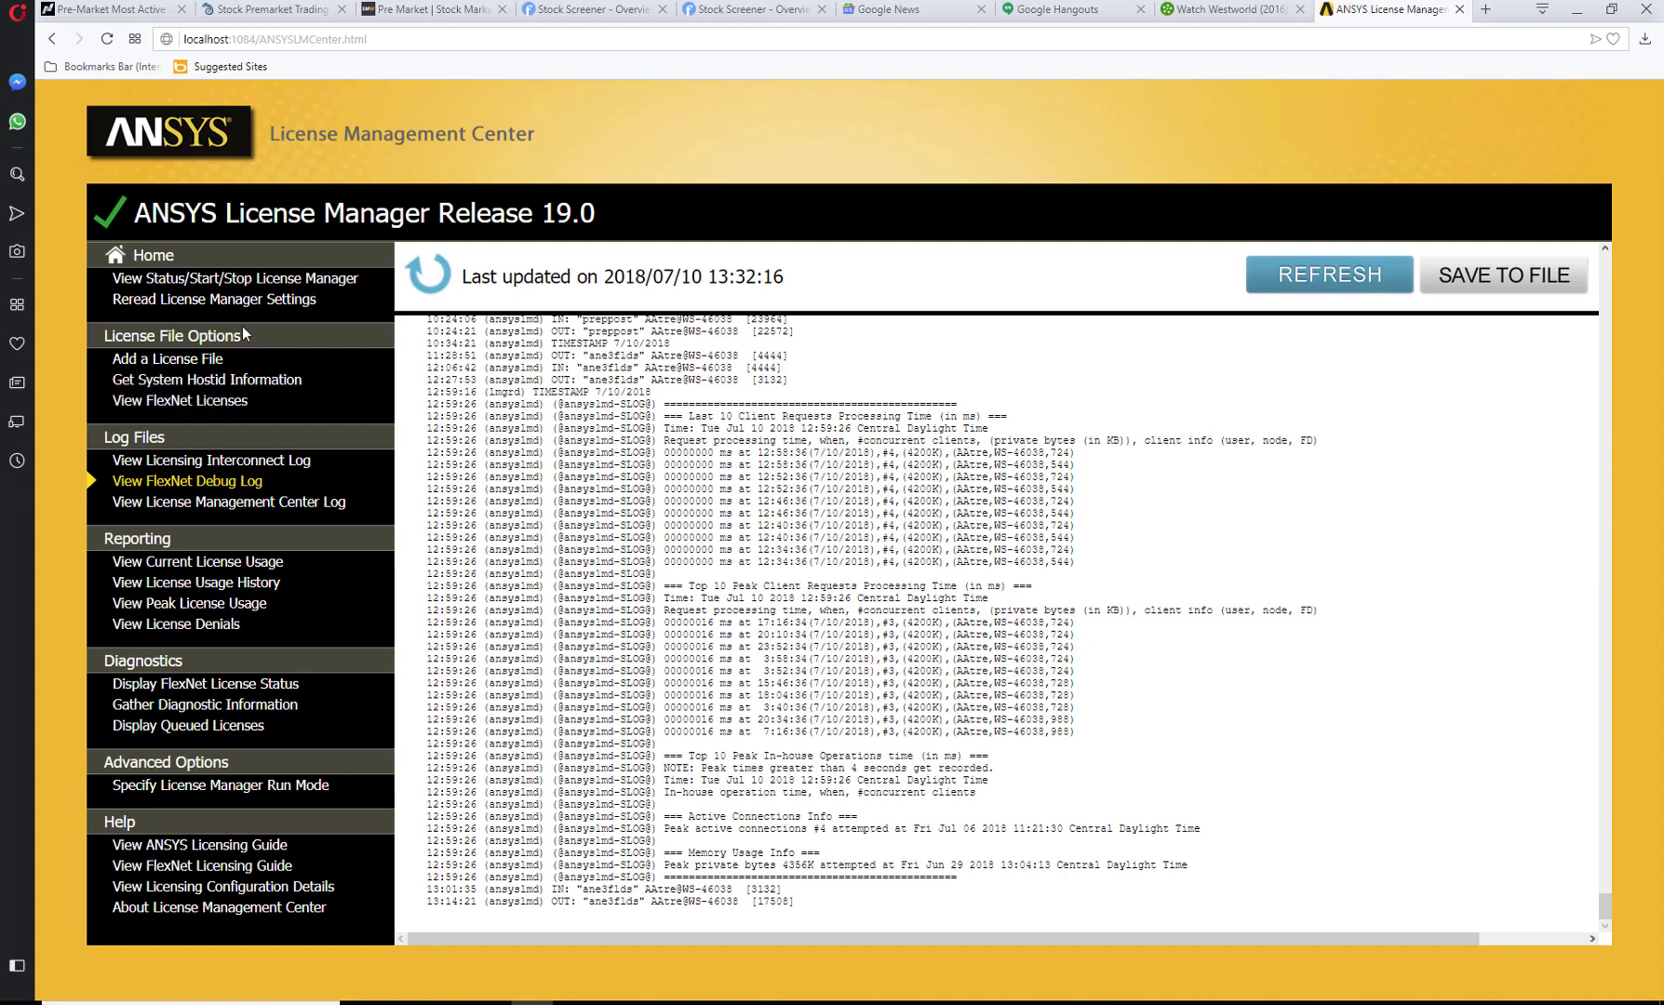
- Revisit status, Add a License File, host ID and FlexNet licenses, ending on usage history
click(173, 282)
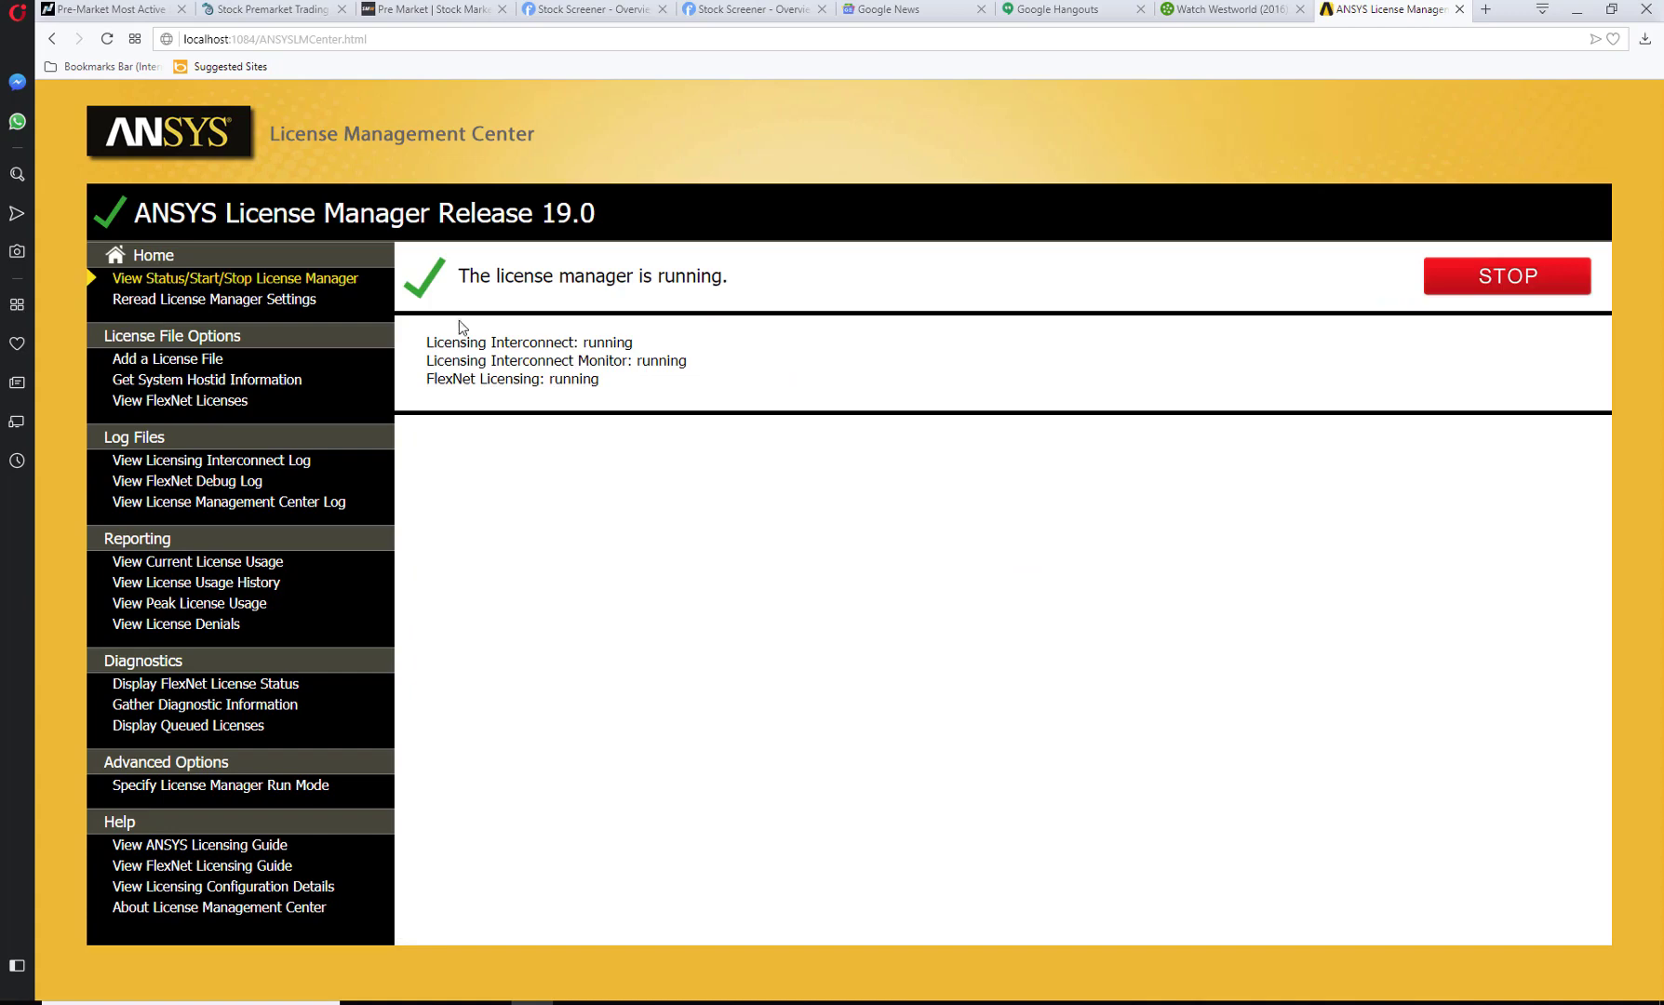
click(211, 359)
click(201, 381)
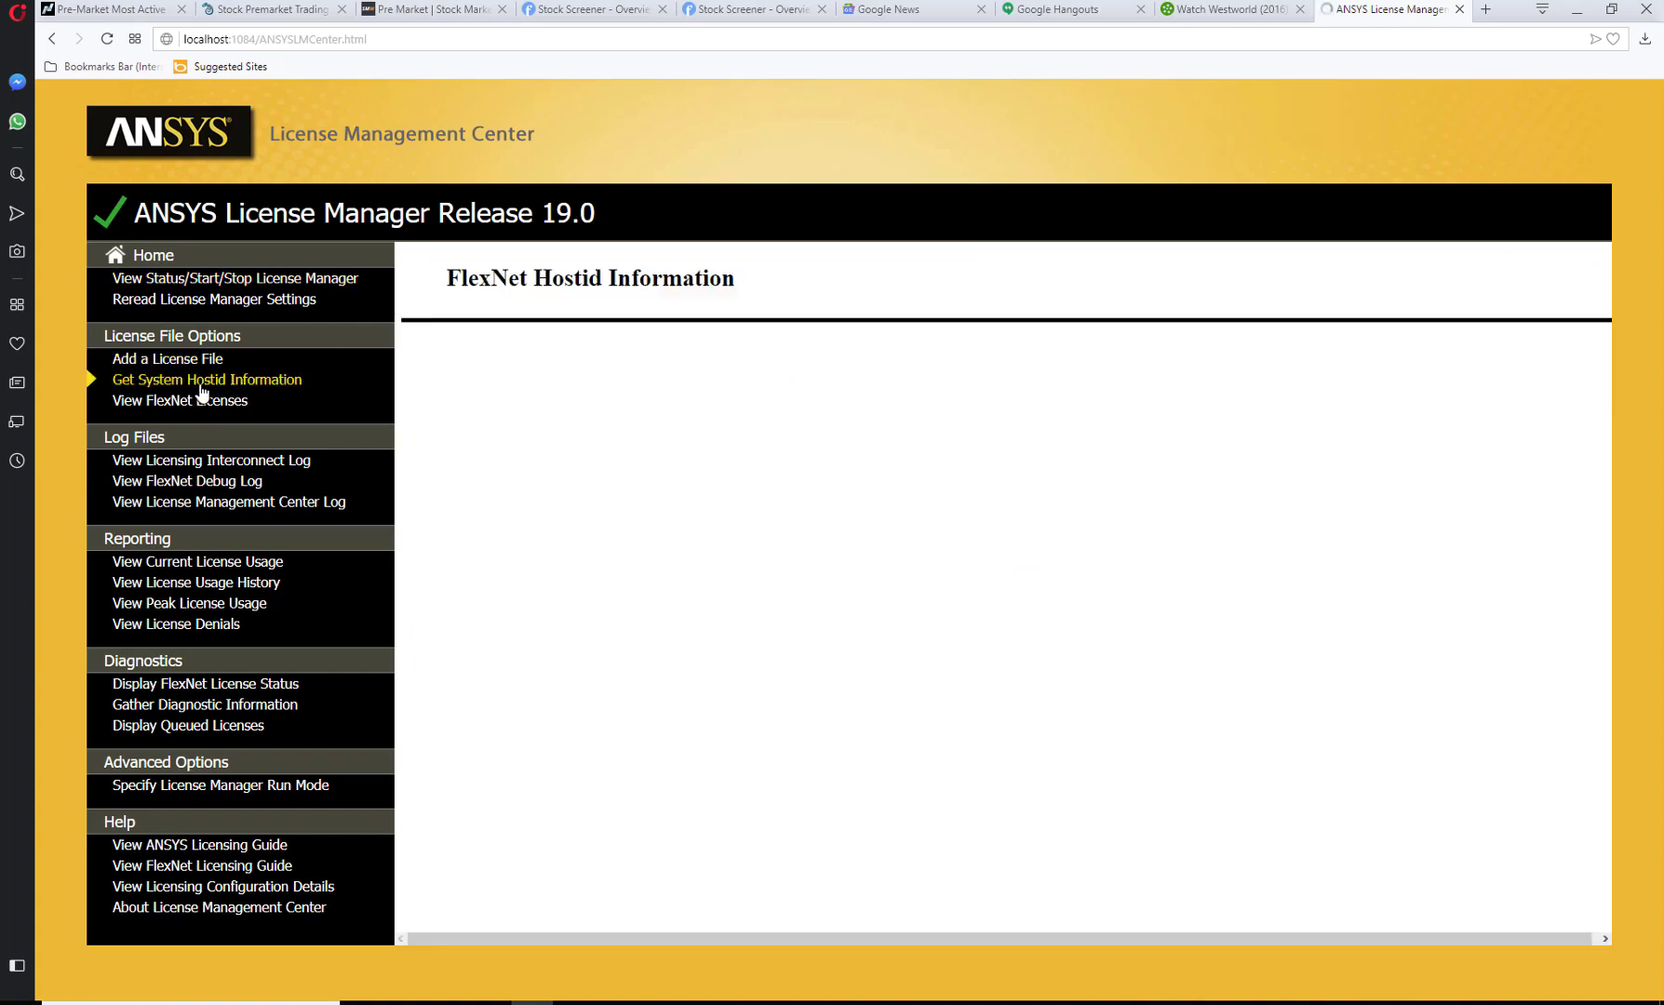
click(212, 402)
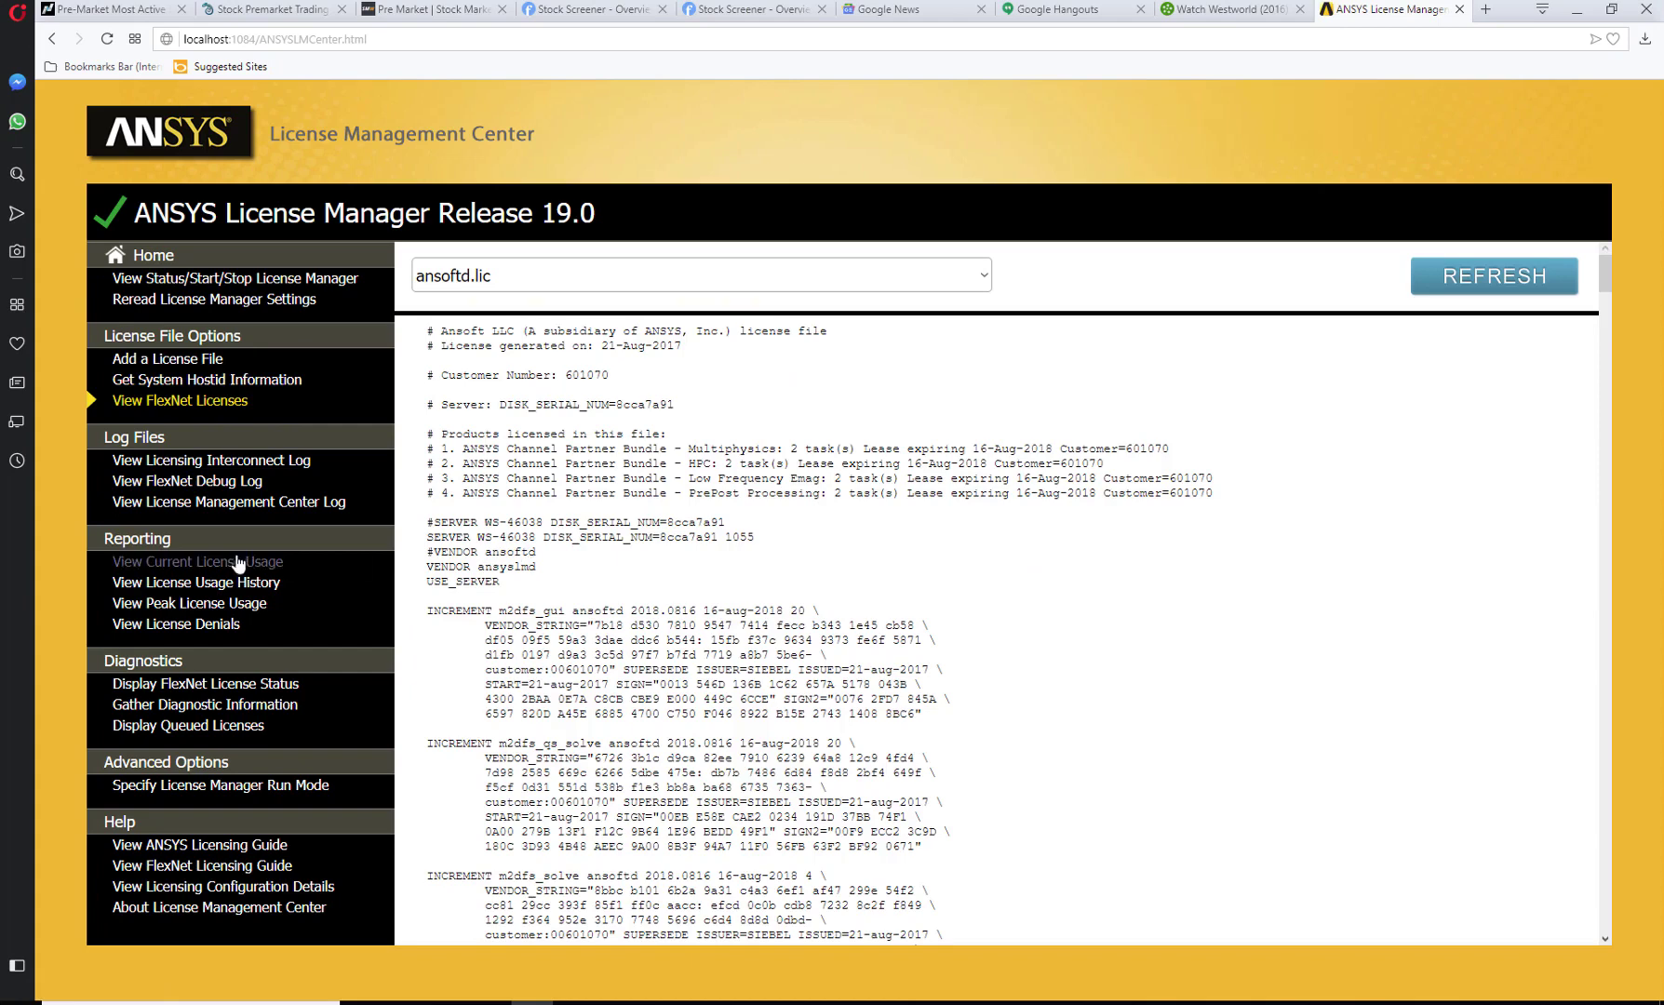
click(219, 564)
click(219, 584)
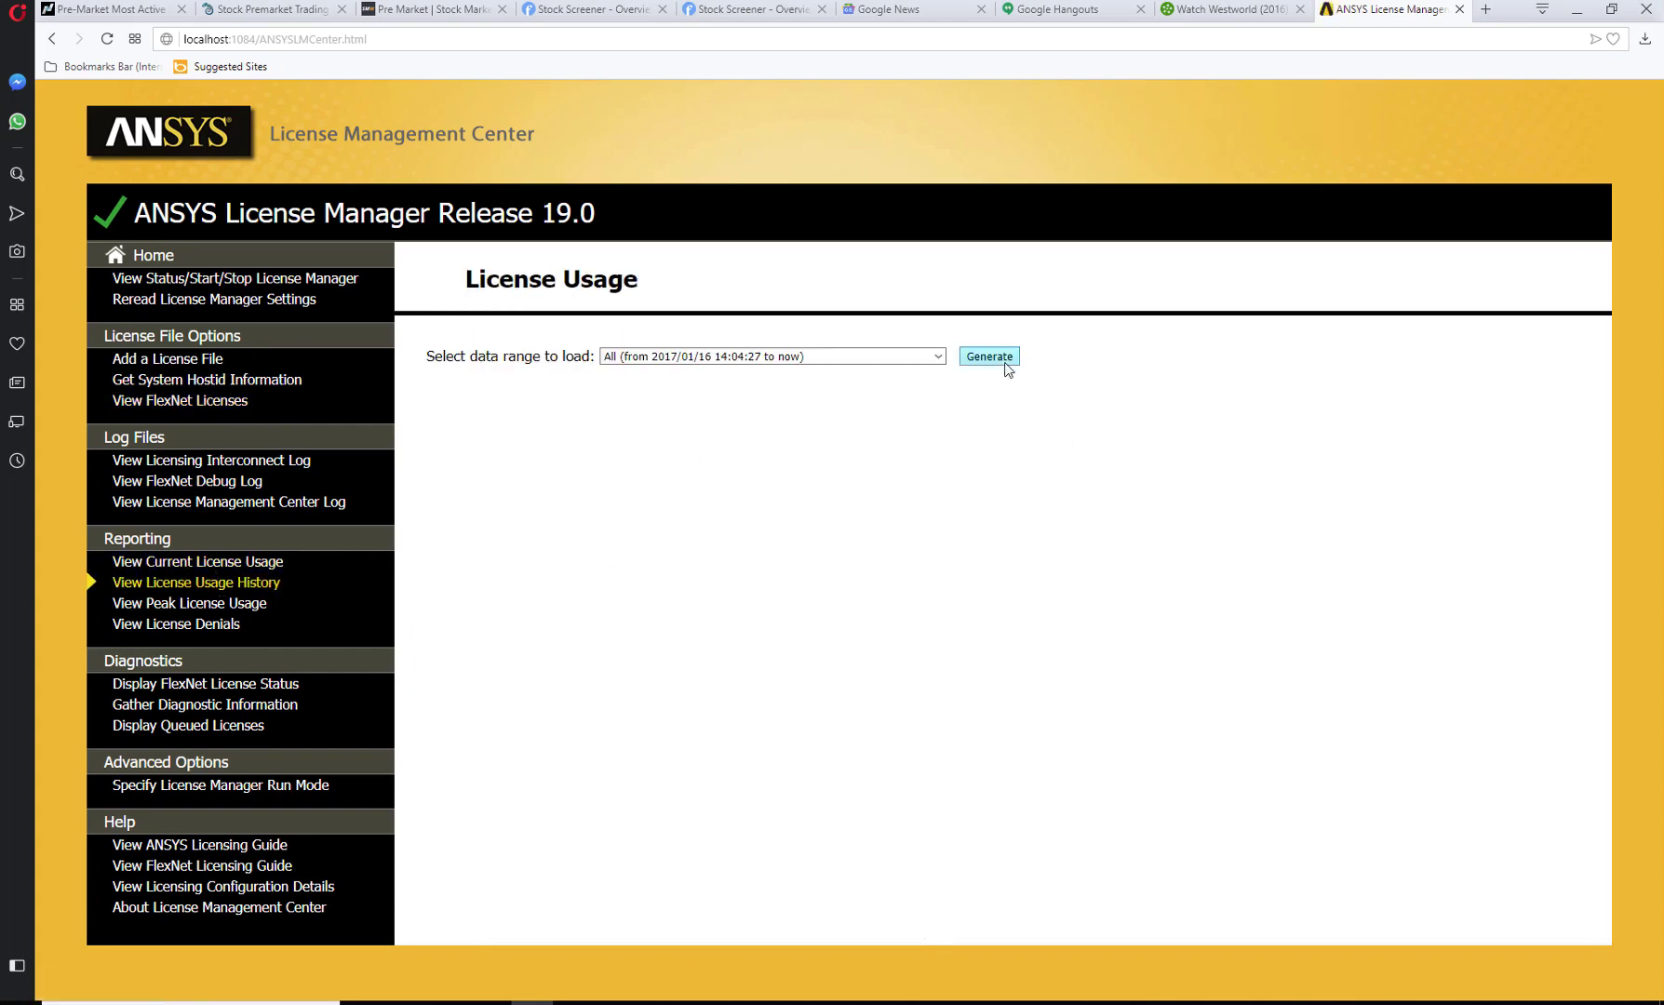
- Stop the all-dates log processing and regenerate the usage history for a 1 month range
click(1006, 365)
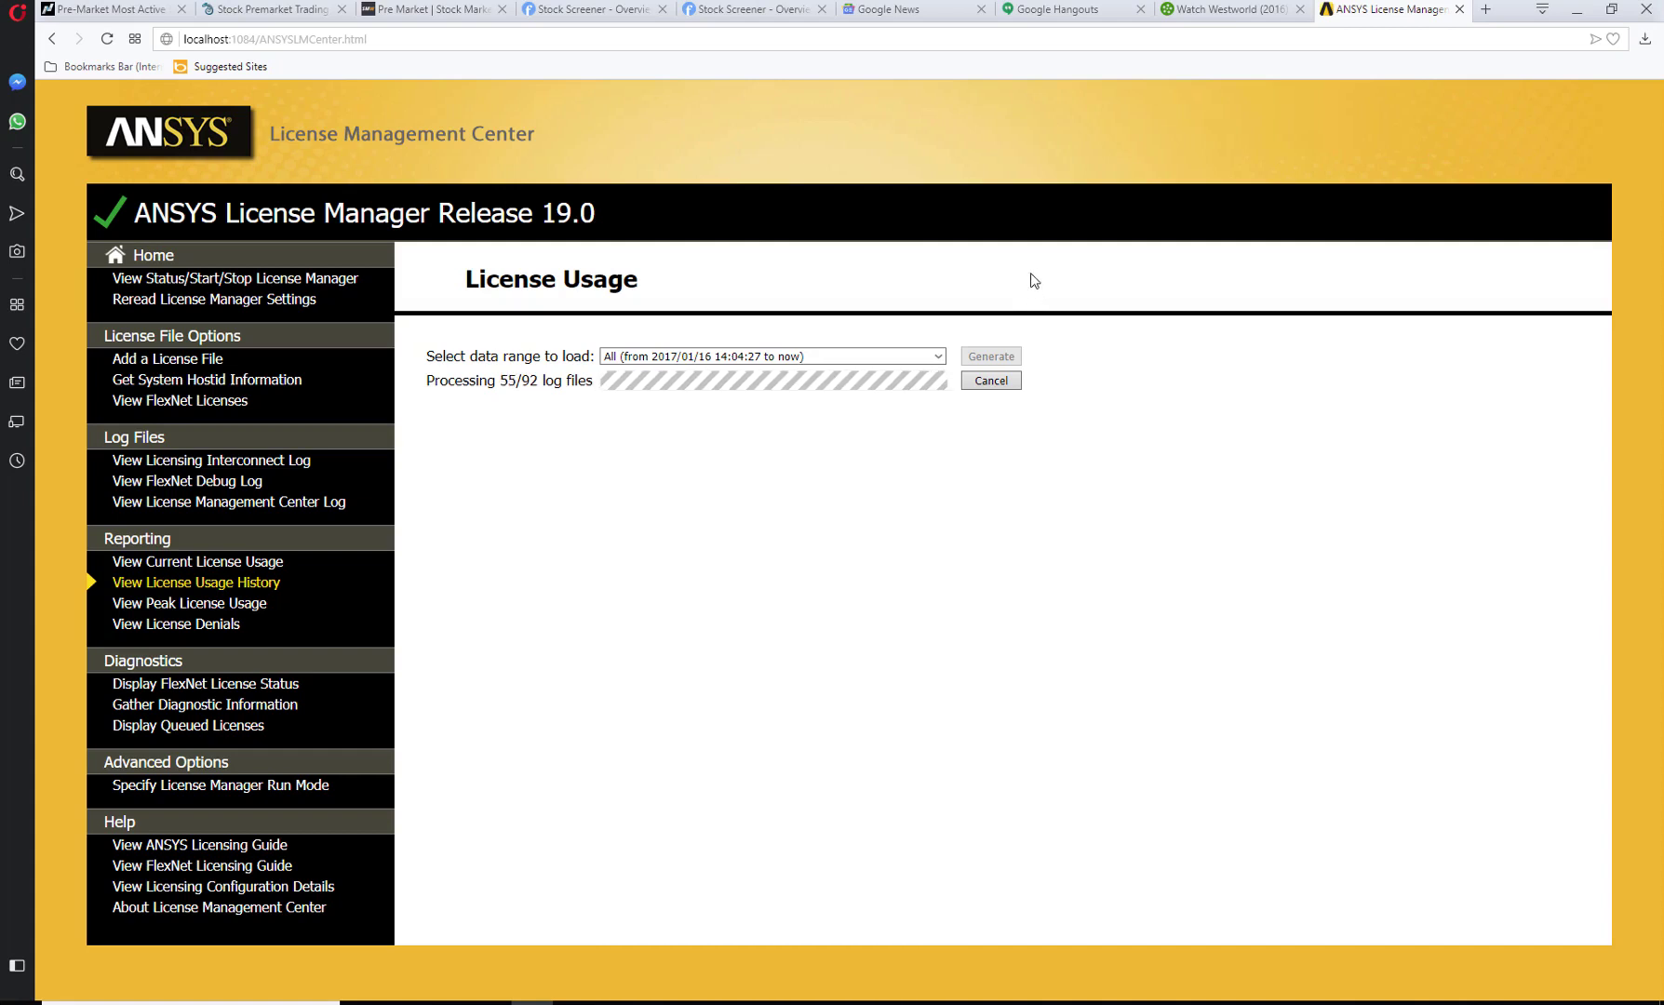
click(841, 357)
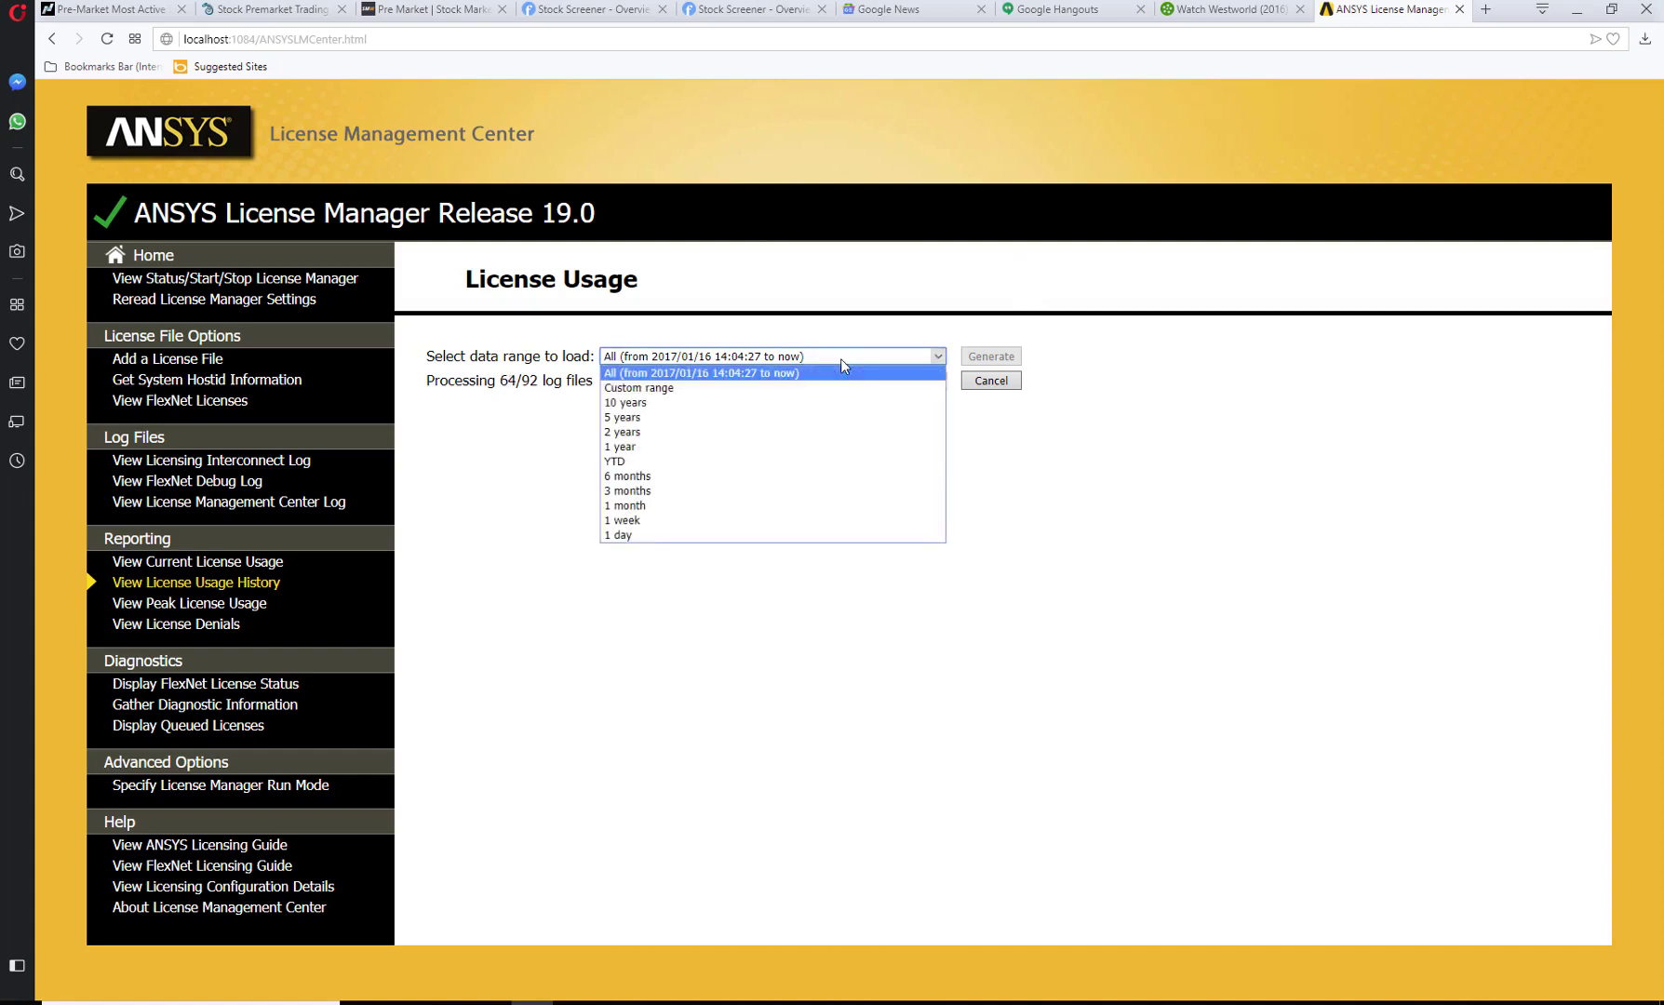
click(655, 506)
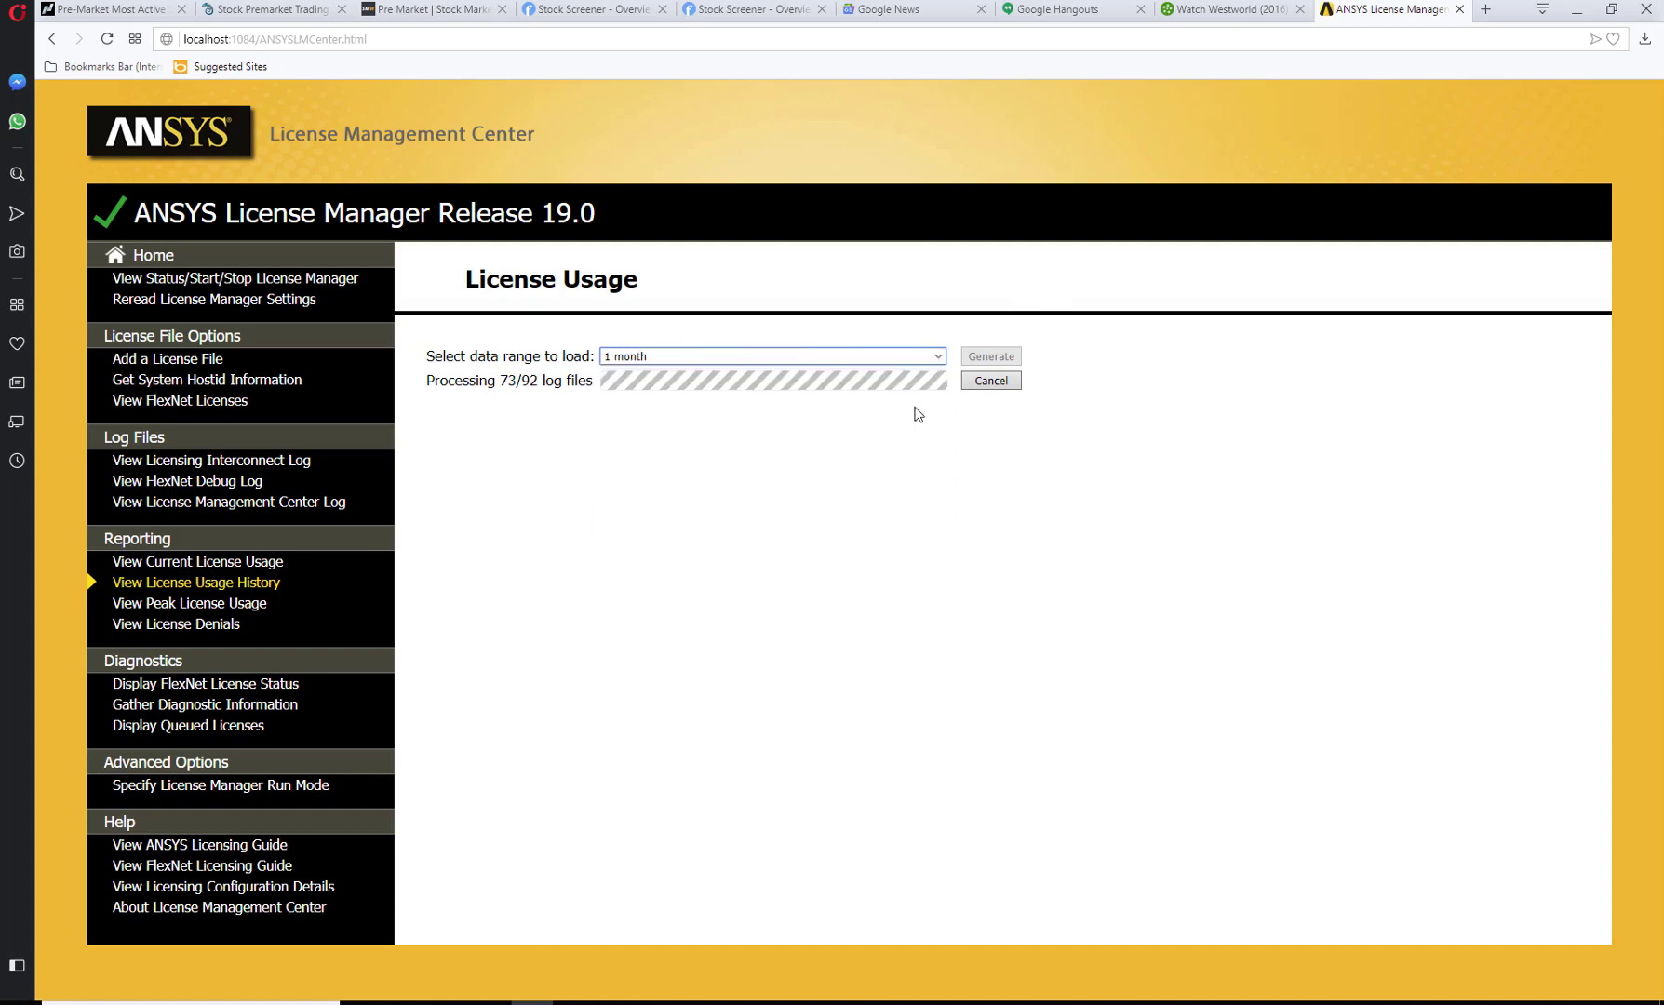
click(990, 381)
click(1028, 653)
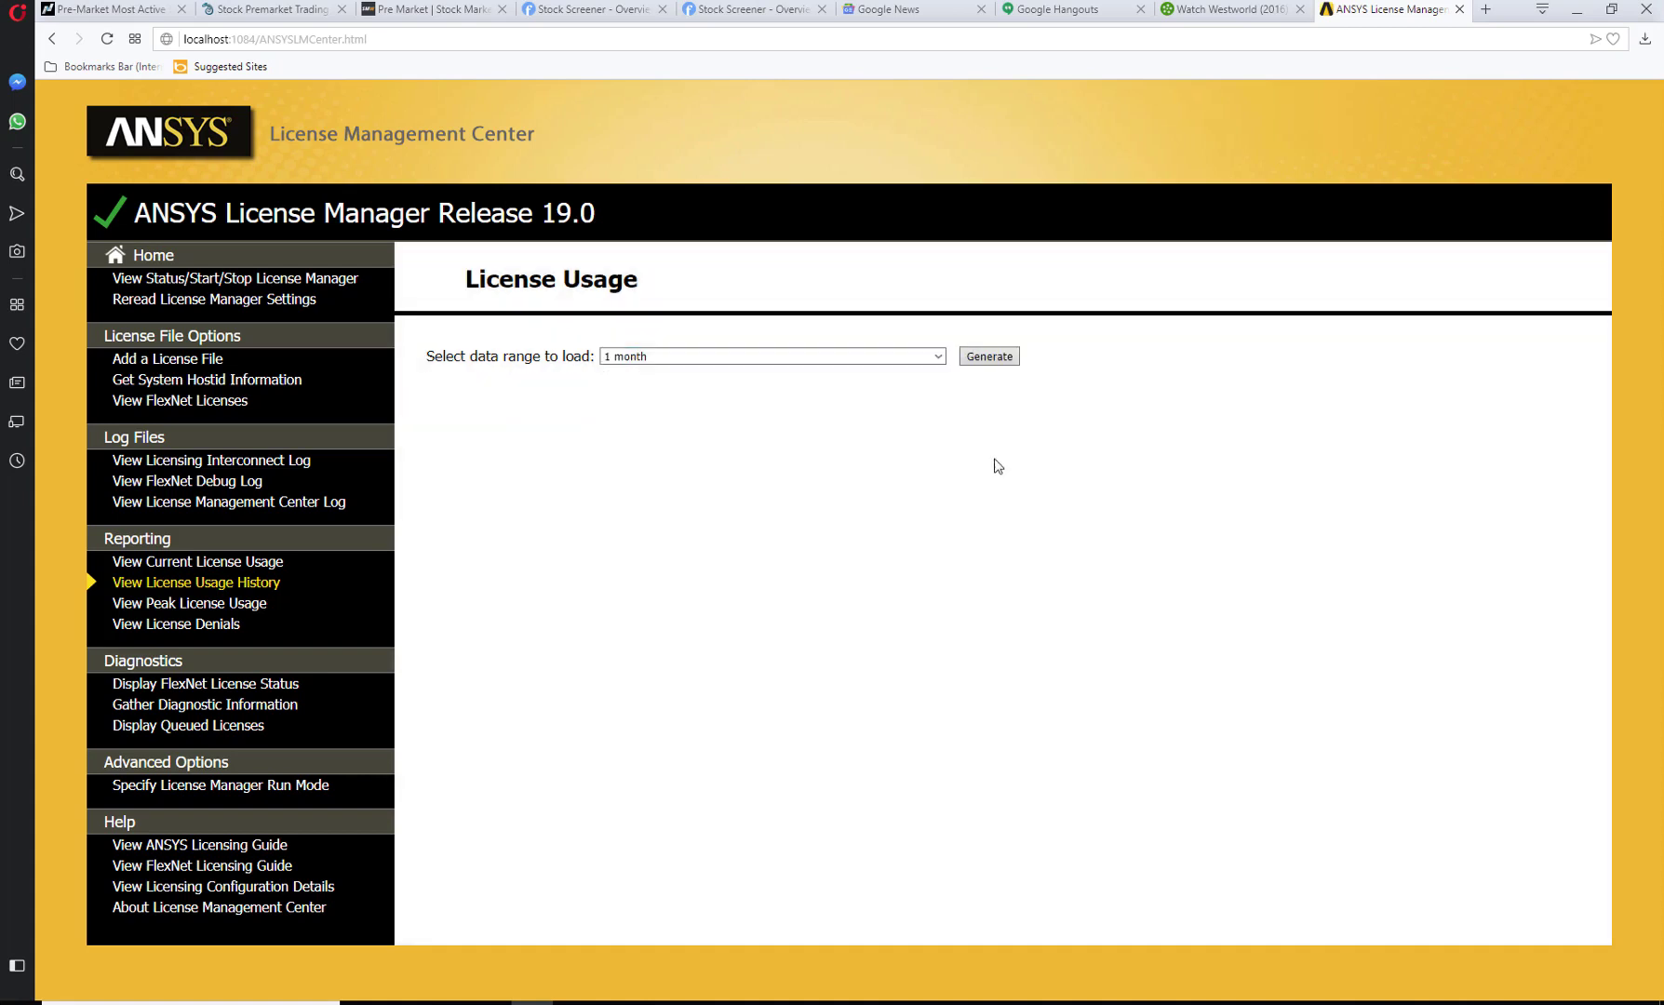
click(991, 357)
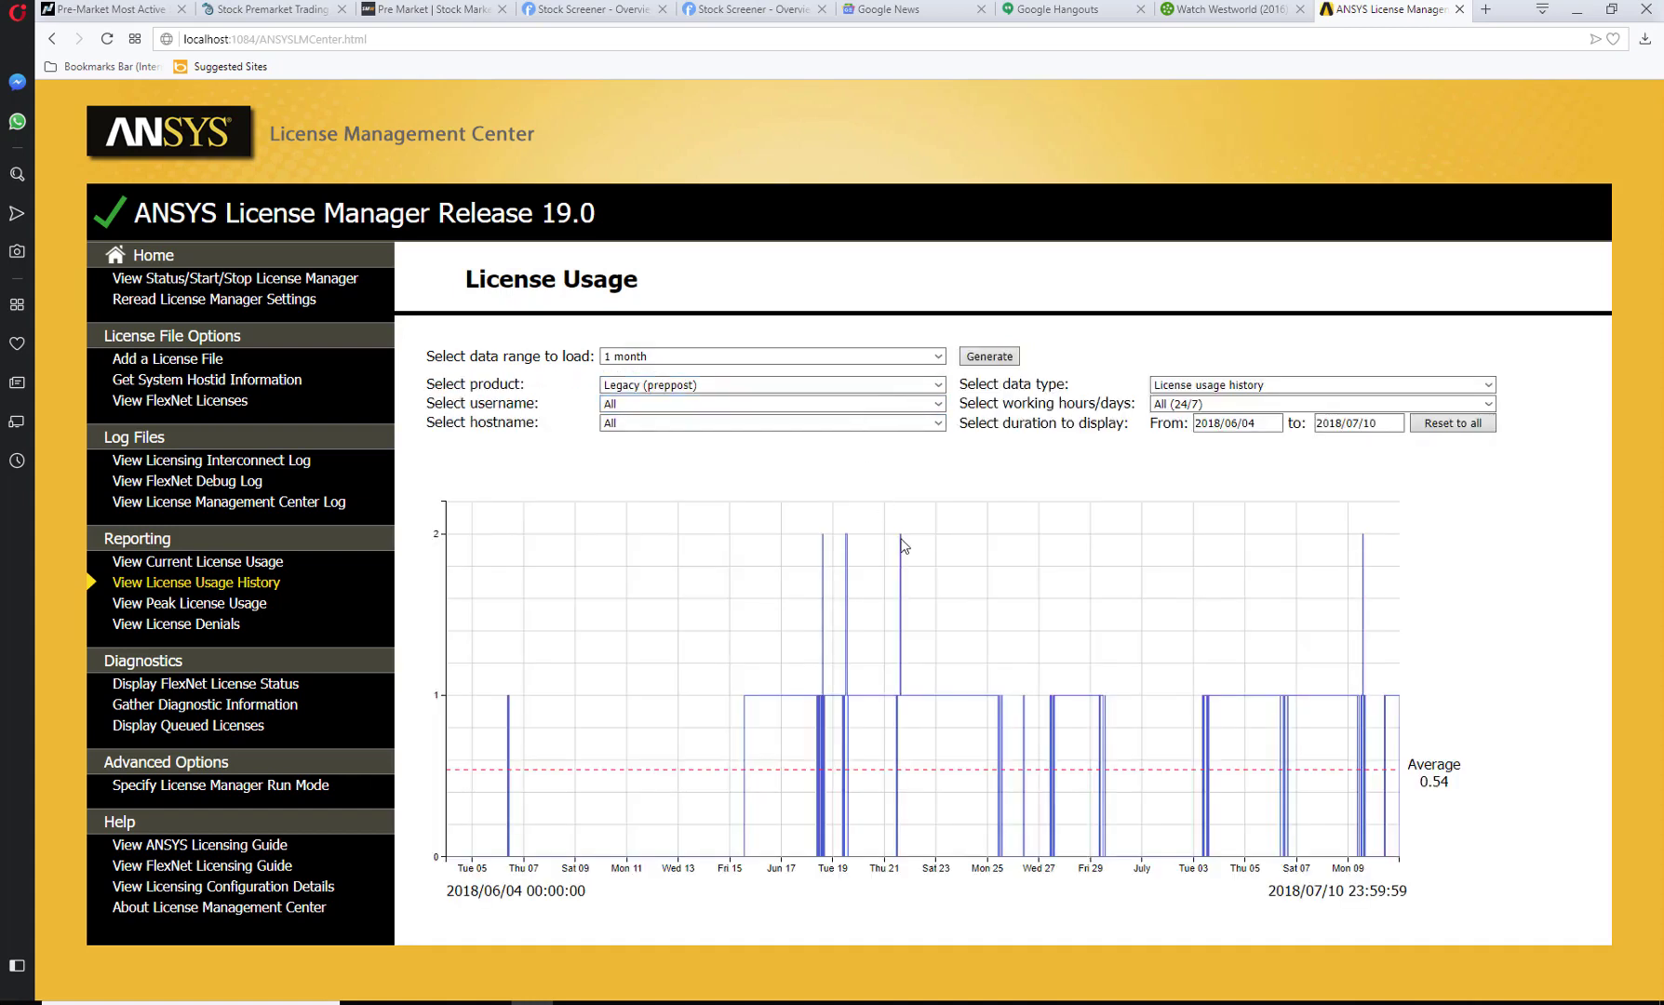